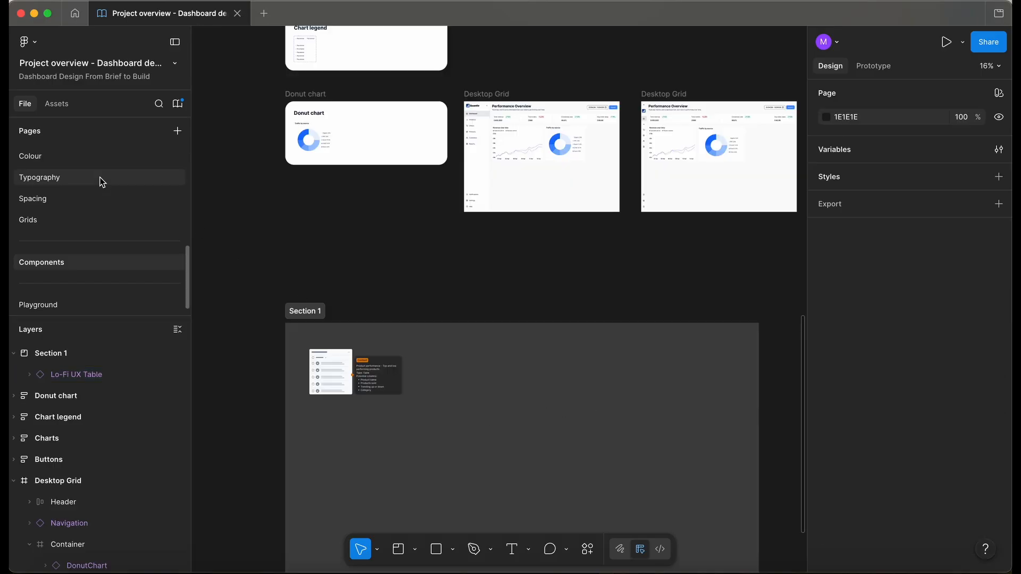
Examine the small and wide placeholder tables in Wireframe 7 and their content annotations on the Wireframes page
{"action": "scroll", "coordinate": [98, 179], "scroll_direction": "up", "scroll_amount": 3}
{"action": "scroll", "coordinate": [93, 183], "scroll_direction": "up", "scroll_amount": 2}
{"action": "left_click", "coordinate": [87, 185]}
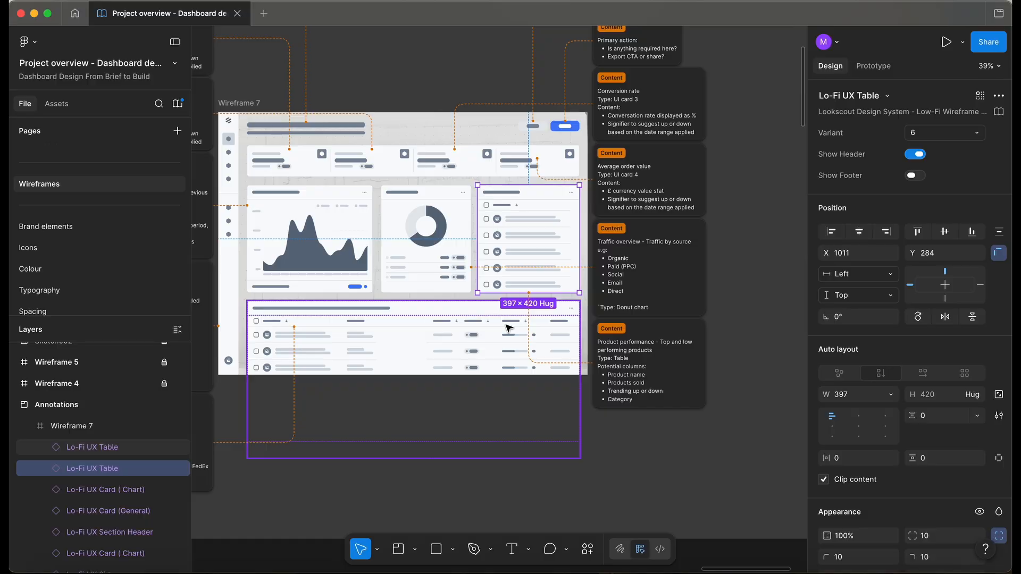
{"action": "left_click", "coordinate": [477, 351]}
{"action": "scroll", "coordinate": [476, 351], "scroll_direction": "left", "scroll_amount": 5}
{"action": "scroll", "coordinate": [476, 351], "scroll_direction": "left", "scroll_amount": 3}
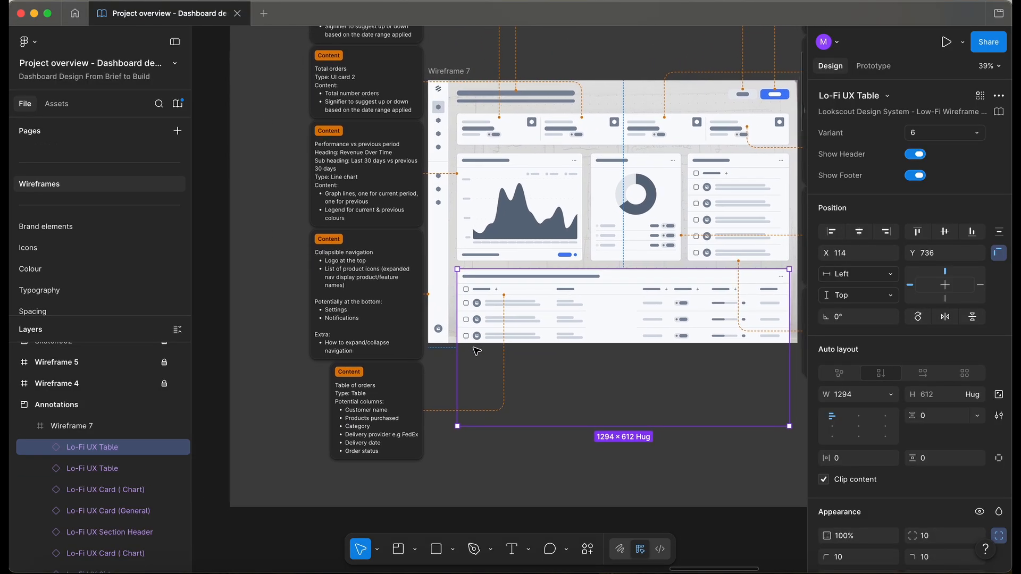
{"action": "scroll", "coordinate": [476, 351], "scroll_direction": "right", "scroll_amount": 5}
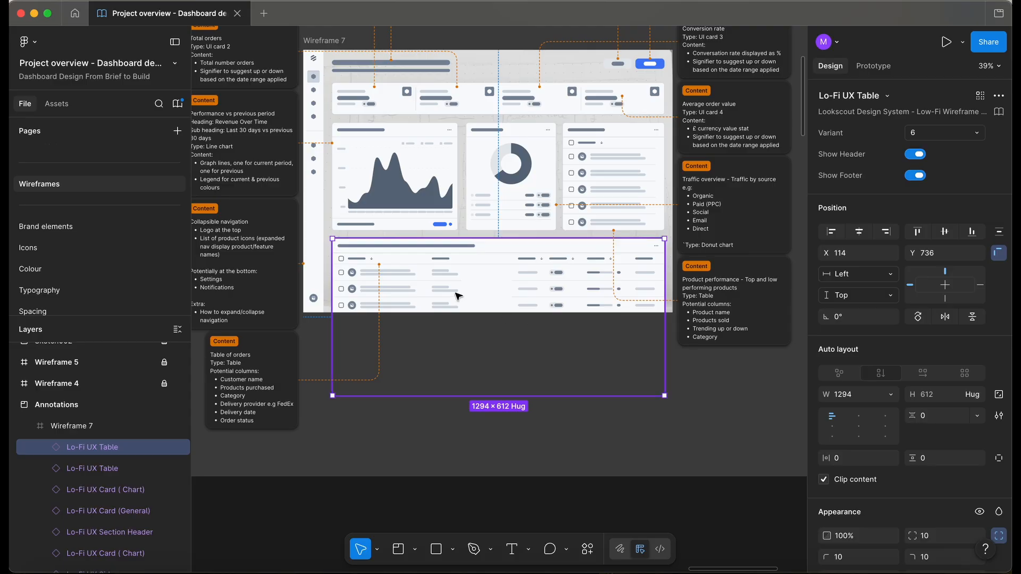
{"action": "scroll", "coordinate": [101, 231], "scroll_direction": "down", "scroll_amount": 3}
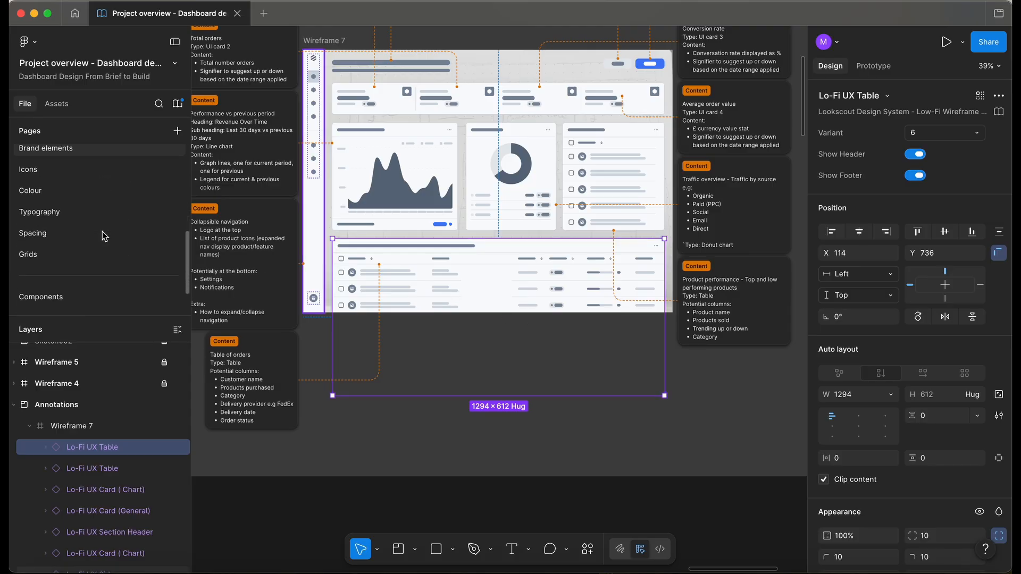
On the Components page, draw a frame about 2919 × 2150 inside Section 1, beside the wireframe table, and name it Testing
{"action": "left_click", "coordinate": [85, 292]}
{"action": "scroll", "coordinate": [474, 399], "scroll_direction": "down", "scroll_amount": 3}
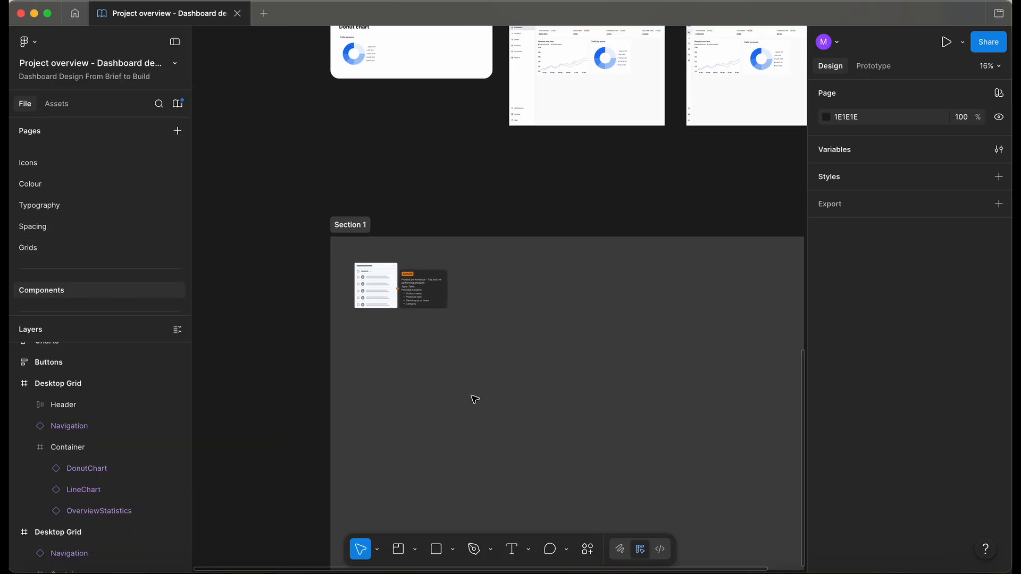
{"action": "left_click", "coordinate": [432, 366]}
{"action": "key", "text": "f"}
{"action": "mouse_move", "coordinate": [476, 276]}
{"action": "left_mouse_down"}
{"action": "mouse_move", "coordinate": [793, 497]}
{"action": "mouse_move", "coordinate": [781, 507]}
{"action": "left_mouse_up"}
{"action": "double_click", "coordinate": [481, 269]}
{"action": "type", "text": "Testing"}
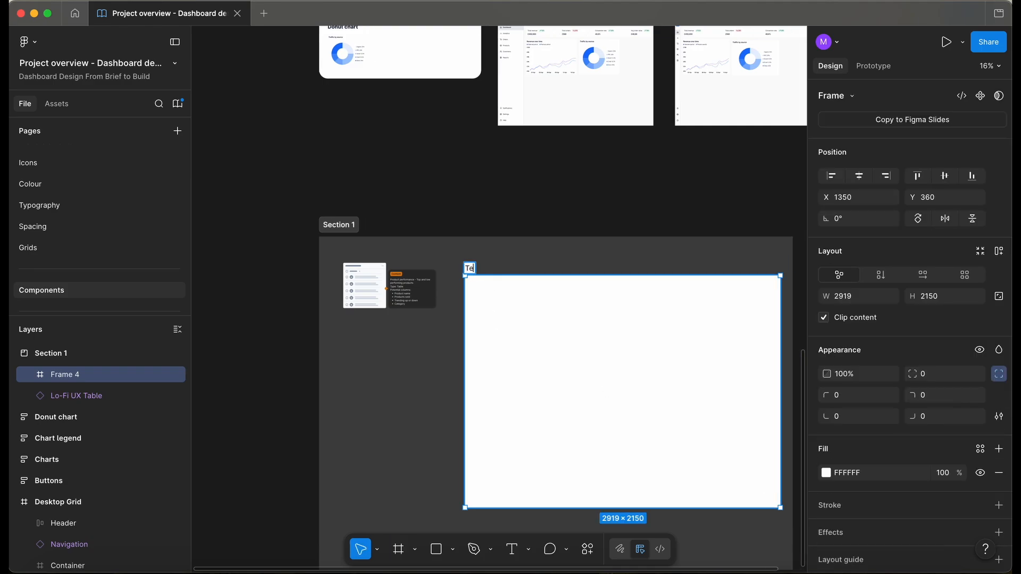
{"action": "left_click", "coordinate": [398, 322]}
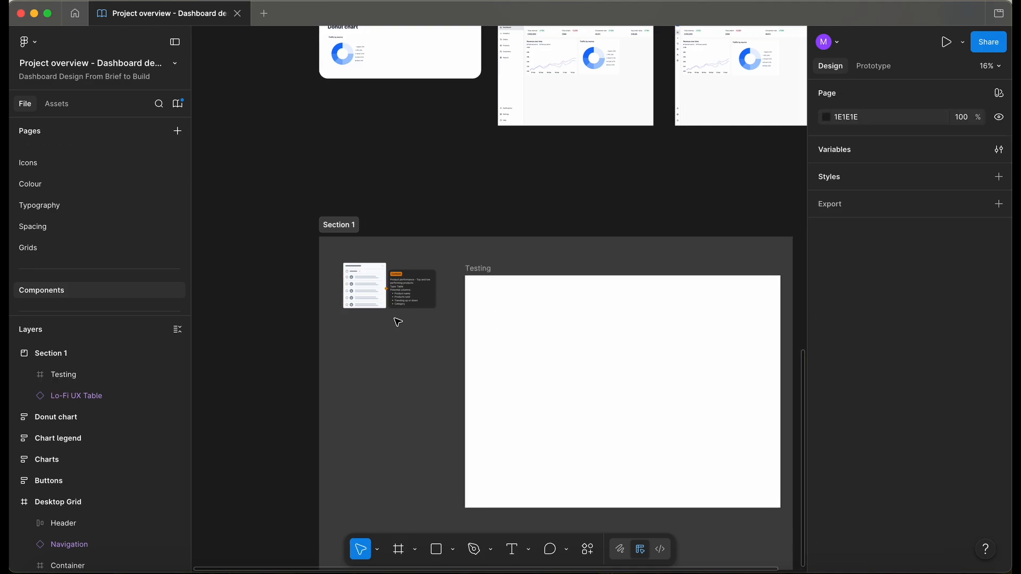
Rename Section 1 as "Table v1"
{"action": "double_click", "coordinate": [340, 225]}
{"action": "type", "text": "Table"}
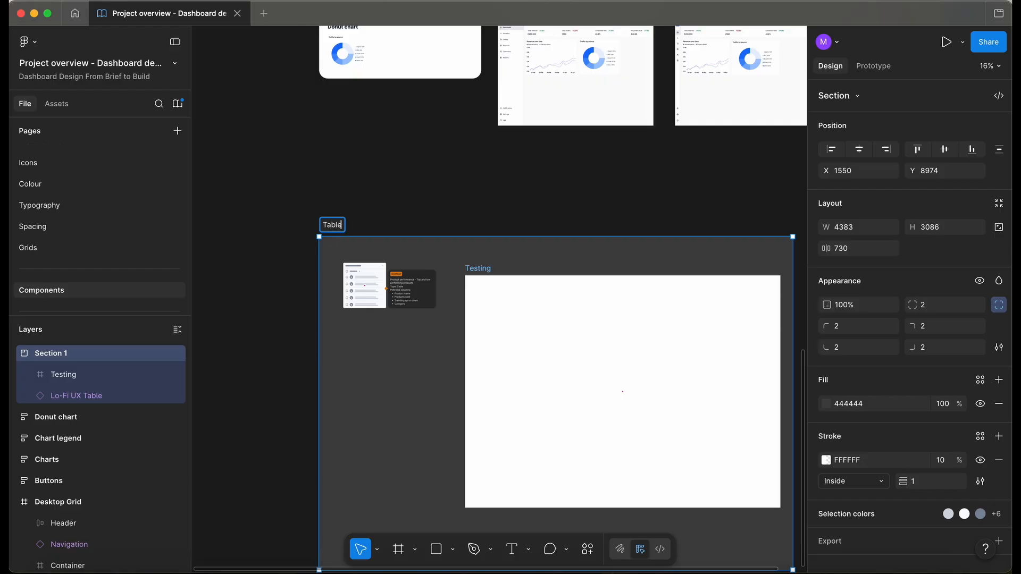
{"action": "type", "text": " v1"}
{"action": "left_click", "coordinate": [425, 204]}
Add the text "Cell text" near the upper-left corner of the Testing frame
{"action": "scroll", "coordinate": [425, 204], "scroll_direction": "down", "scroll_amount": 2}
{"action": "scroll", "coordinate": [426, 205], "scroll_direction": "right", "scroll_amount": 1}
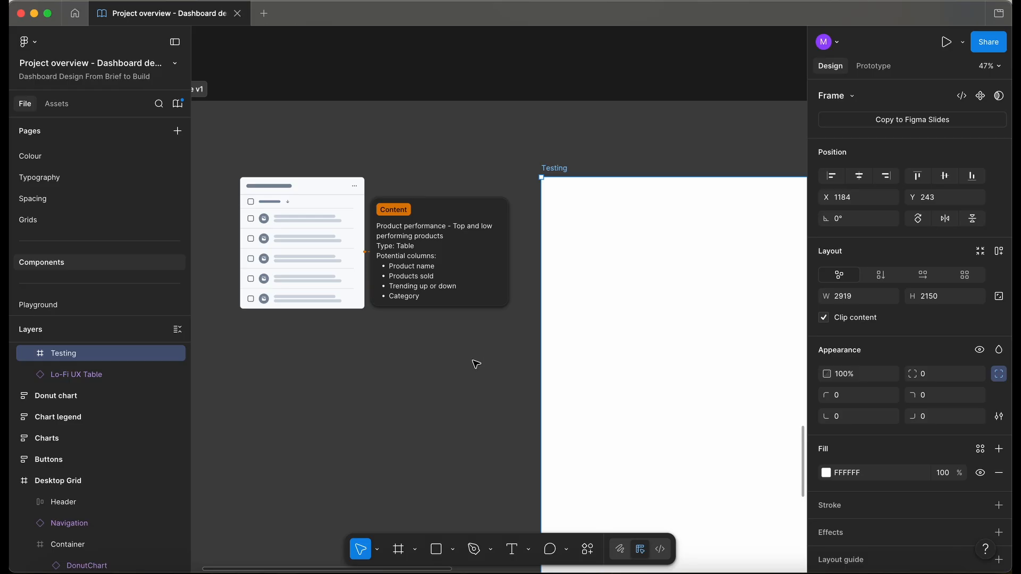
{"action": "scroll", "coordinate": [474, 363], "scroll_direction": "right", "scroll_amount": 2}
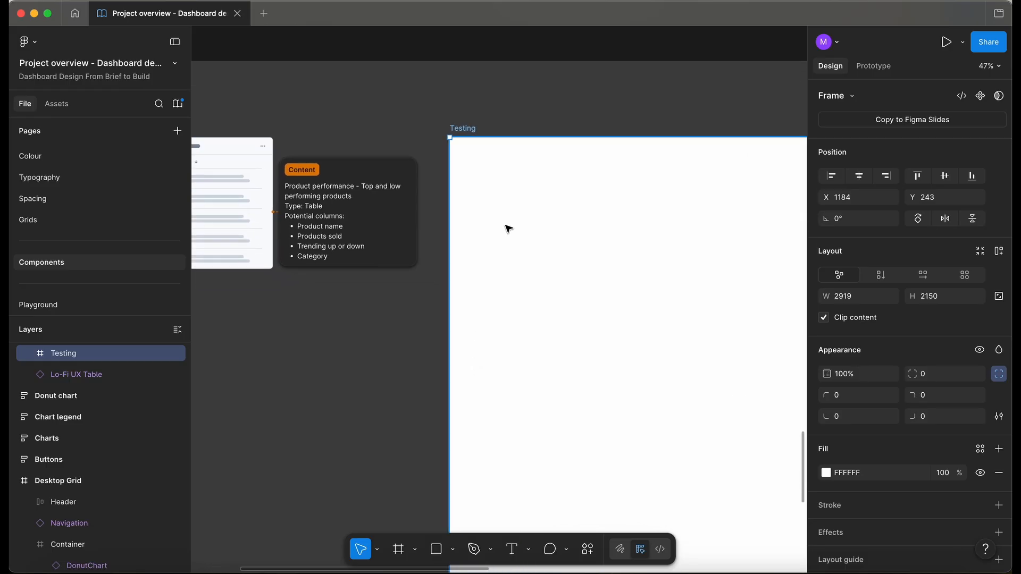
{"action": "scroll", "coordinate": [506, 228], "scroll_direction": "right", "scroll_amount": 3}
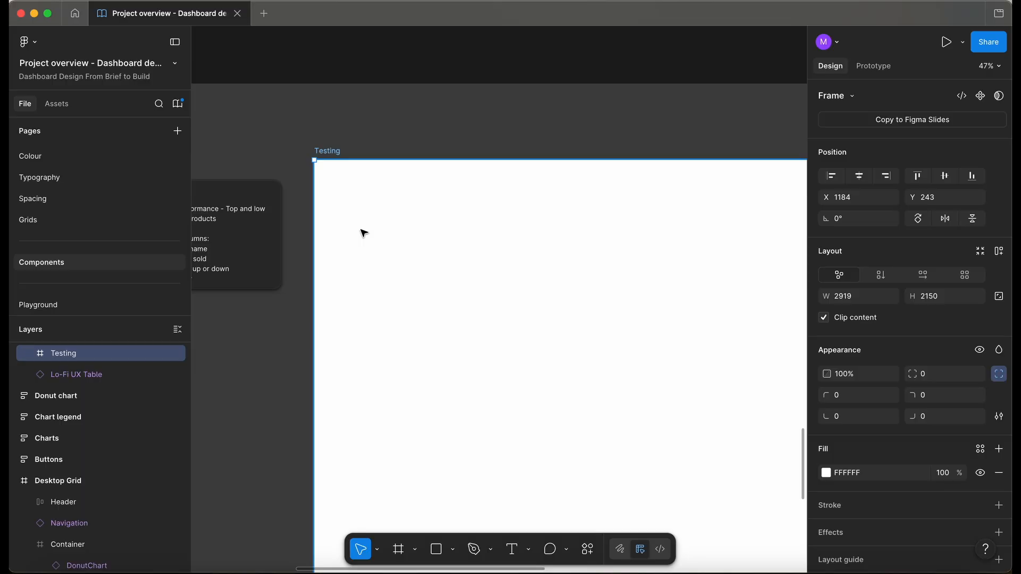
{"action": "scroll", "coordinate": [361, 230], "scroll_direction": "down", "scroll_amount": 1}
{"action": "scroll", "coordinate": [351, 223], "scroll_direction": "left", "scroll_amount": 5}
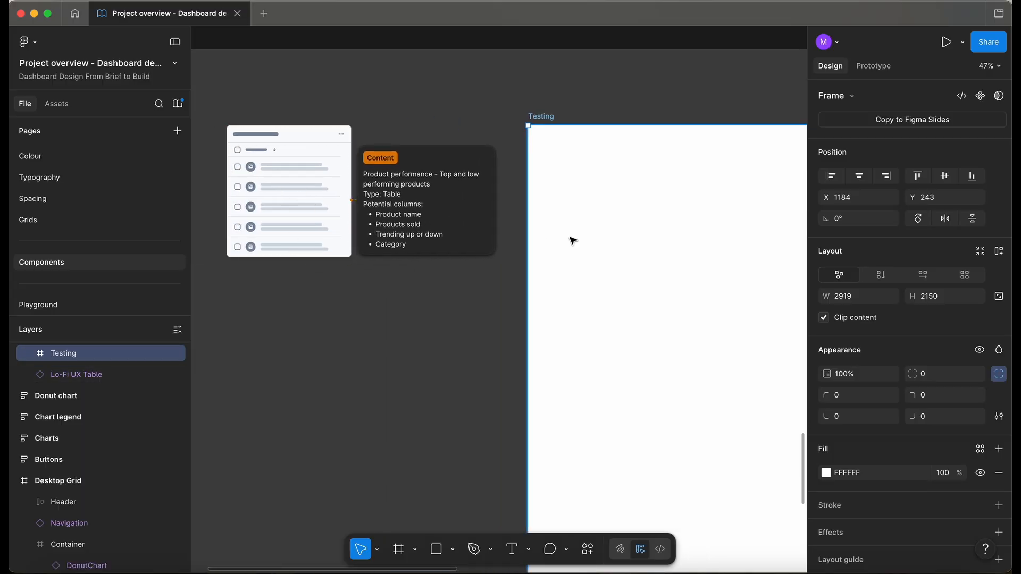
{"action": "scroll", "coordinate": [570, 239], "scroll_direction": "right", "scroll_amount": 4}
{"action": "scroll", "coordinate": [570, 239], "scroll_direction": "up", "scroll_amount": 1}
{"action": "key", "text": "t"}
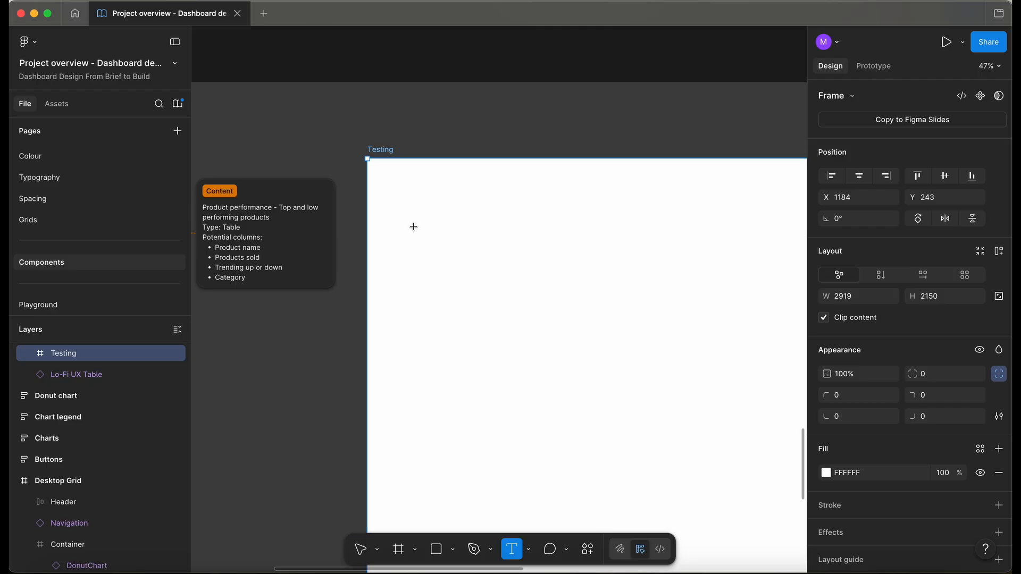
{"action": "left_click", "coordinate": [413, 228]}
{"action": "type", "text": "Cell"}
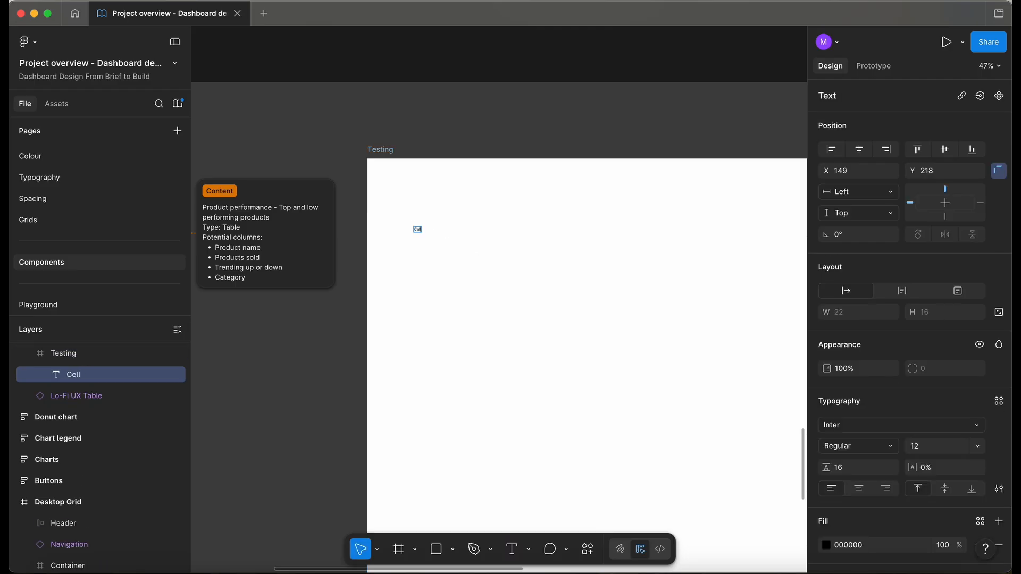
{"action": "key", "text": "Escape"}
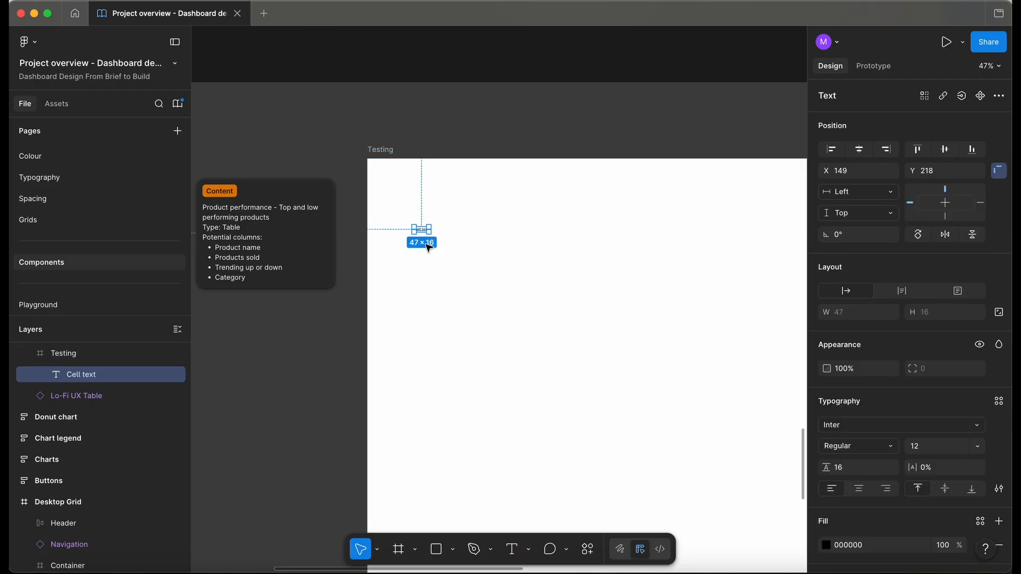
Wrap the "Cell text" layer in an auto layout frame with 8 px padding and name the frame Cell
{"action": "scroll", "coordinate": [429, 248], "scroll_direction": "up", "scroll_amount": 5}
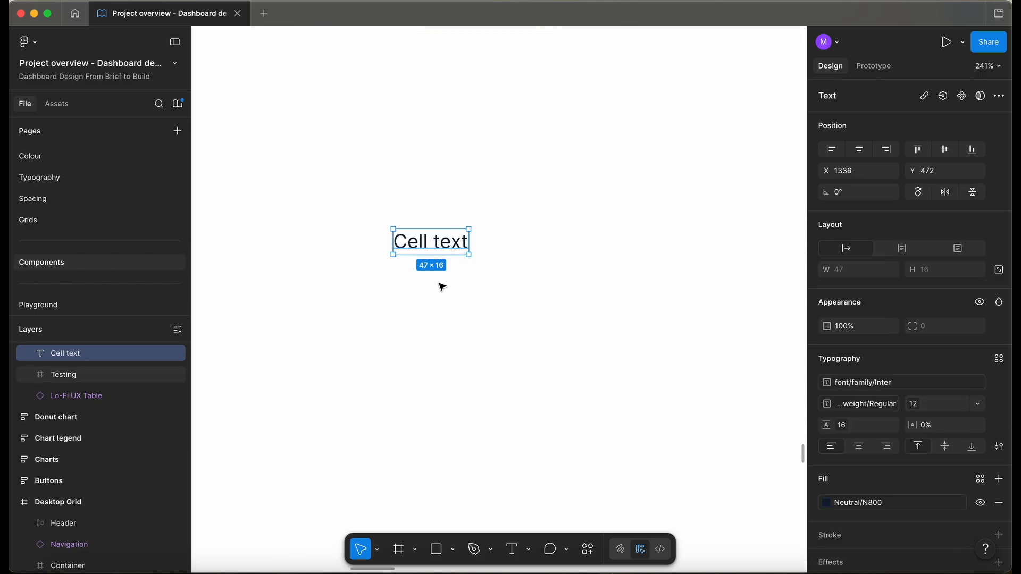
{"action": "key", "text": "shift+a"}
{"action": "scroll", "coordinate": [409, 212], "scroll_direction": "down", "scroll_amount": 2}
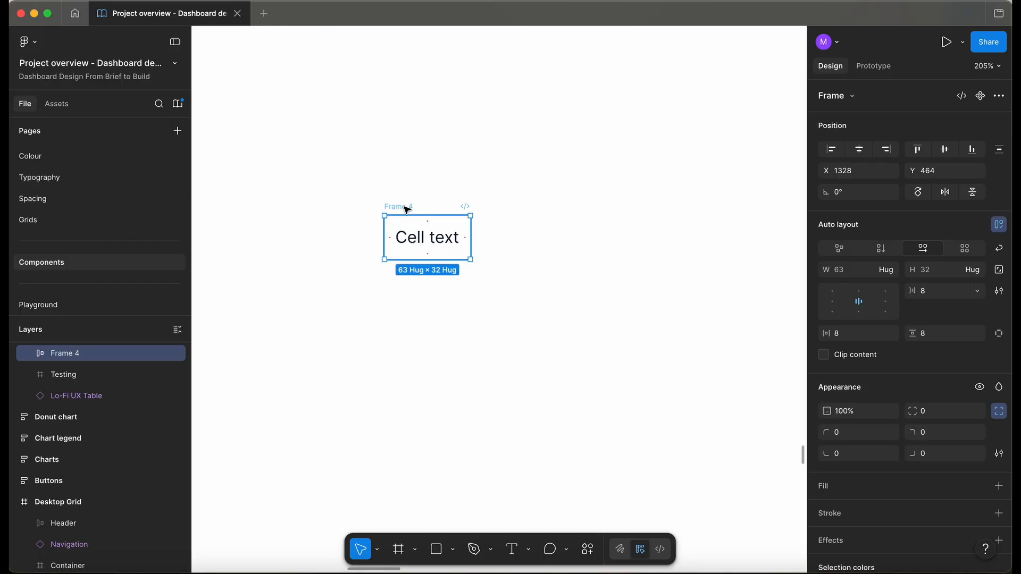
{"action": "key", "text": "super+r"}
{"action": "type", "text": "C"}
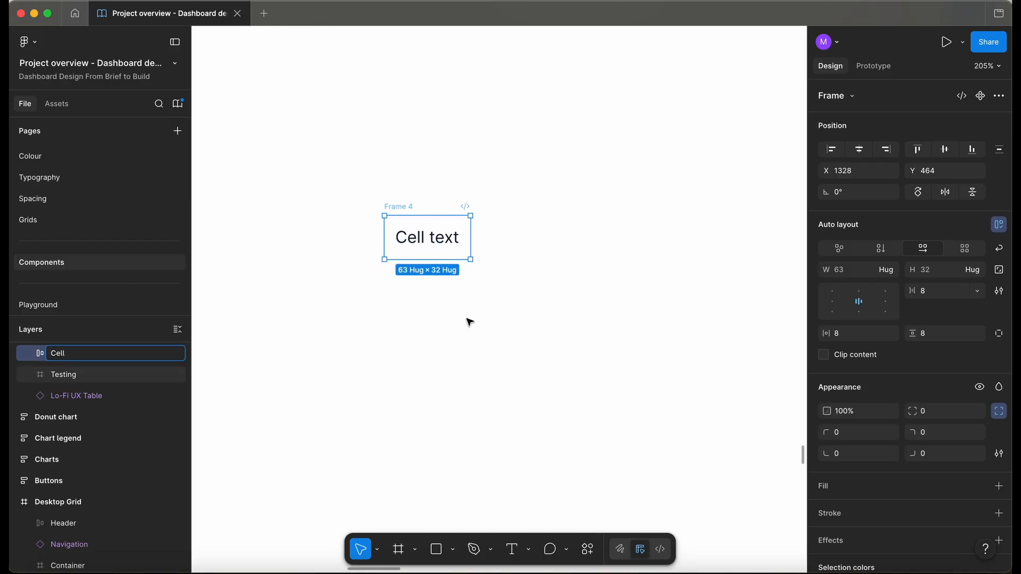
{"action": "left_click", "coordinate": [469, 321]}
Darken the Testing frame's white fill to a light grey
{"action": "scroll", "coordinate": [470, 324], "scroll_direction": "down", "scroll_amount": 5}
{"action": "left_click", "coordinate": [826, 473]}
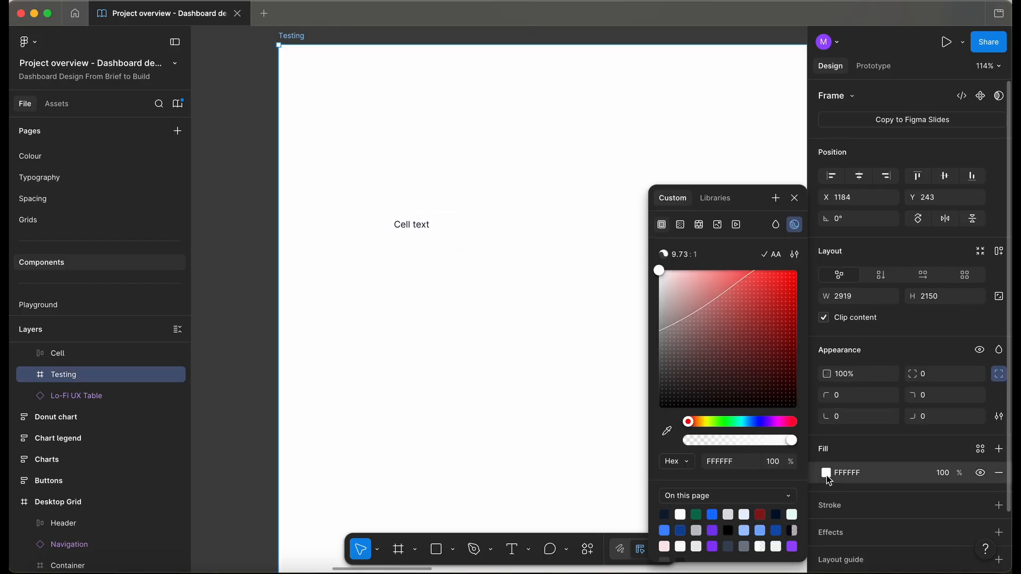
{"action": "left_click_drag", "start_coordinate": [661, 271], "coordinate": [658, 285]}
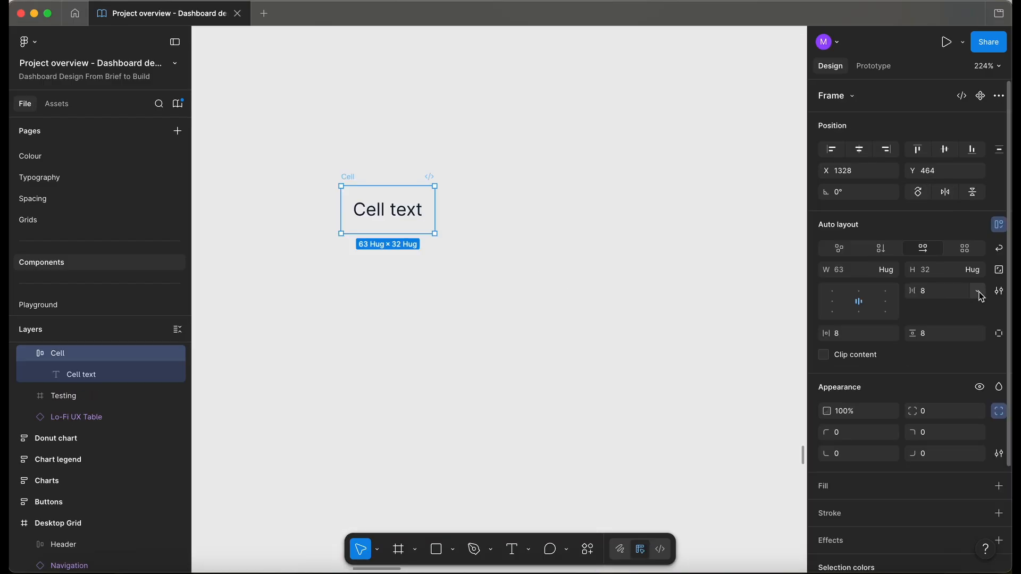
Apply spacing variables of 8 to the Cell frame's gap and padding, and align its content to the left centre
{"action": "left_click", "coordinate": [979, 292]}
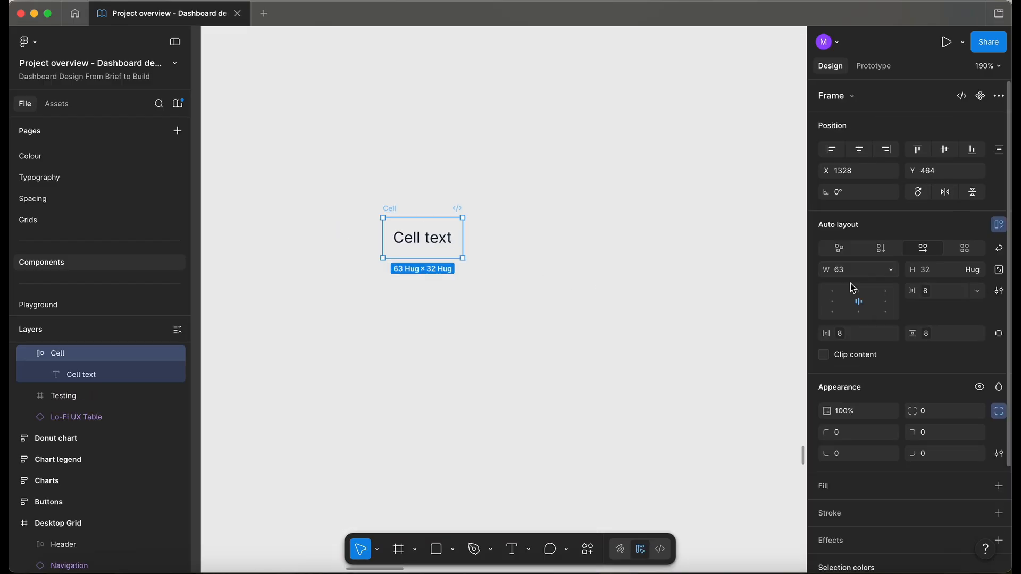
{"action": "left_click", "coordinate": [831, 302]}
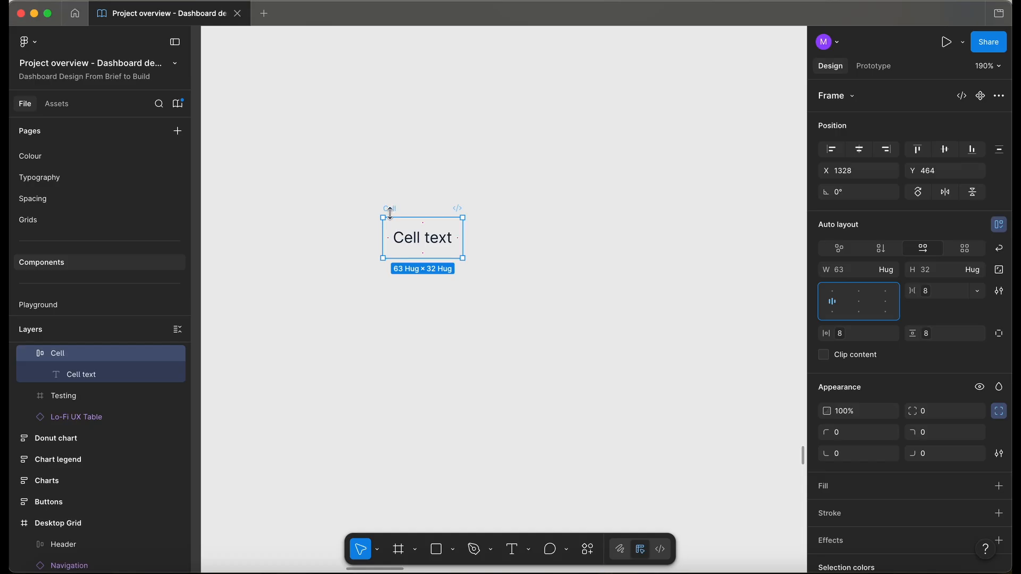
Duplicate the Cell frame directly below the original and change the copy's text to "Heading"
{"action": "left_click_drag", "start_coordinate": [391, 212], "coordinate": [394, 282]}
{"action": "scroll", "coordinate": [408, 316], "scroll_direction": "up", "scroll_amount": 5}
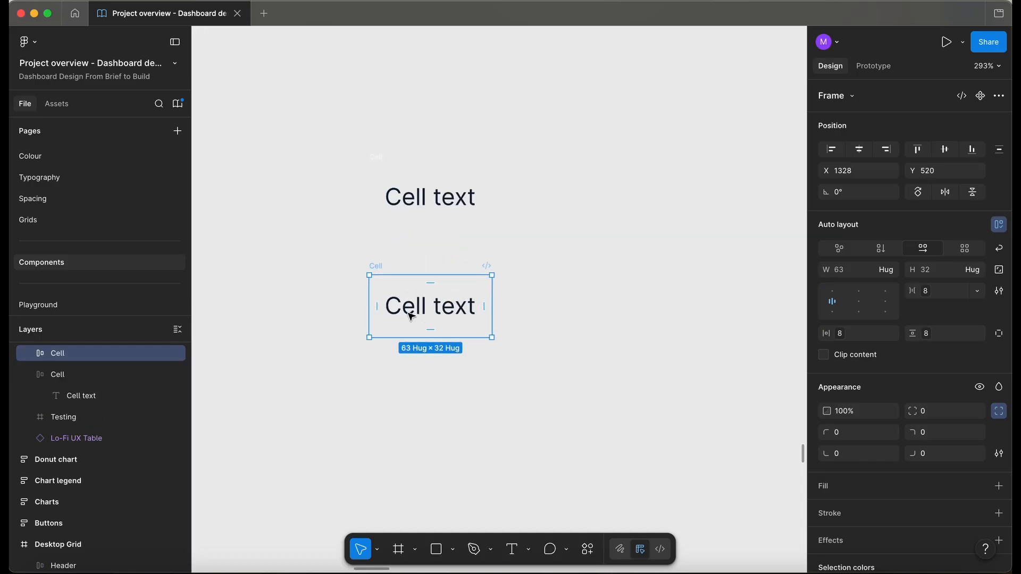
{"action": "double_click", "coordinate": [415, 308]}
{"action": "type", "text": "HEading"}
{"action": "left_click", "coordinate": [416, 311]}
{"action": "key", "text": "BackSpace"}
{"action": "type", "text": "e"}
{"action": "key", "text": "Escape"}
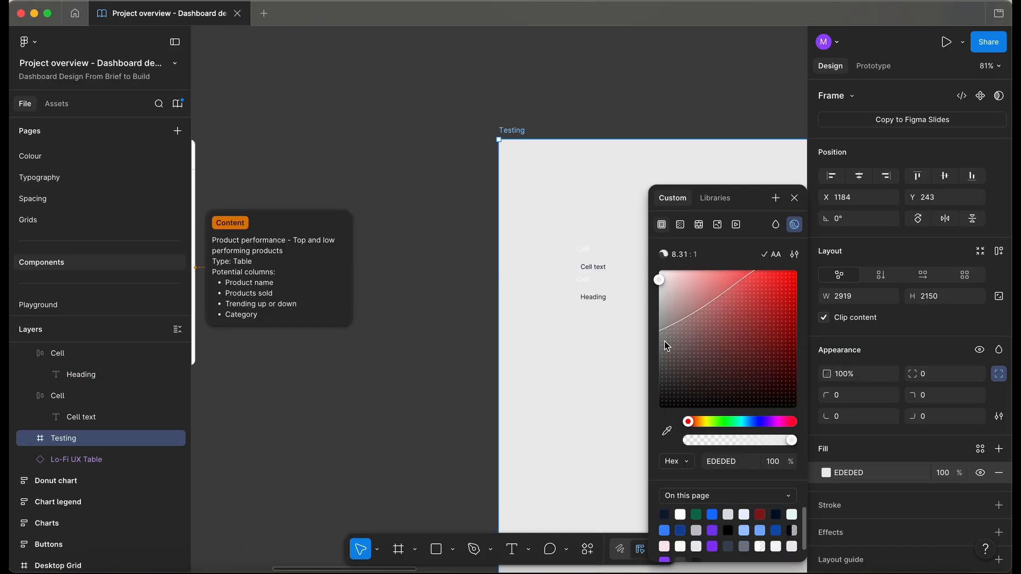
Set the Testing frame's fill back to white (FFFFFF)
{"action": "left_click_drag", "start_coordinate": [665, 346], "coordinate": [597, 134]}
{"action": "left_click", "coordinate": [485, 311]}
Apply the Neutral/N20 colour from the libraries as the fill of the frame containing the "Heading" text
{"action": "scroll", "coordinate": [486, 311], "scroll_direction": "right", "scroll_amount": 1}
{"action": "scroll", "coordinate": [550, 259], "scroll_direction": "up", "scroll_amount": 5}
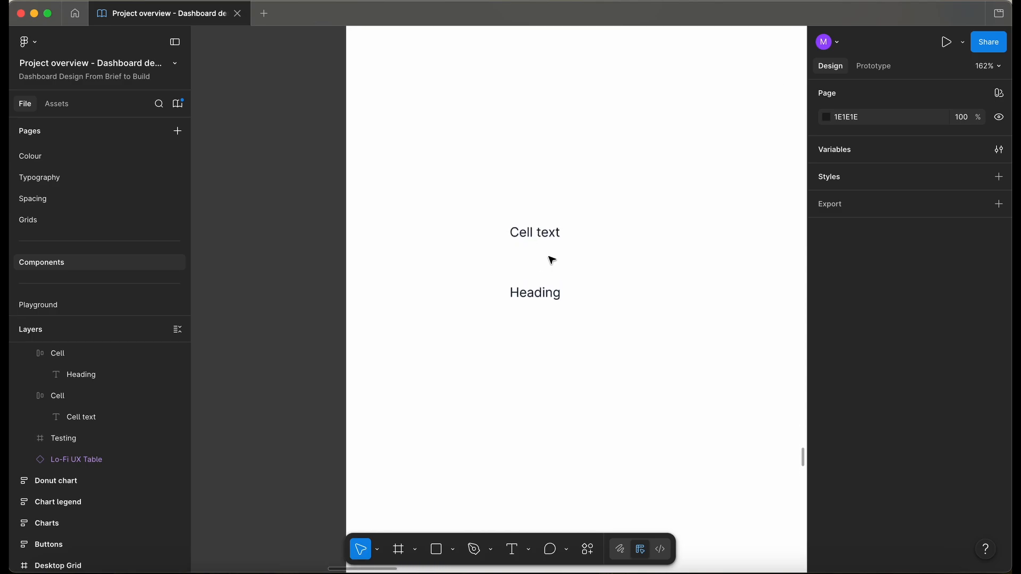
{"action": "scroll", "coordinate": [552, 260], "scroll_direction": "right", "scroll_amount": 3}
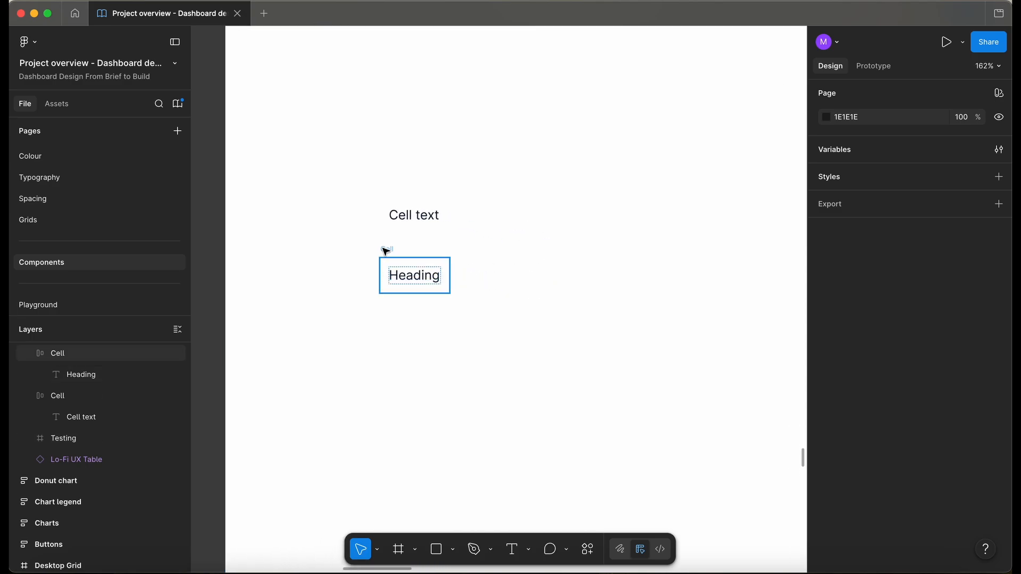
{"action": "left_click", "coordinate": [386, 251]}
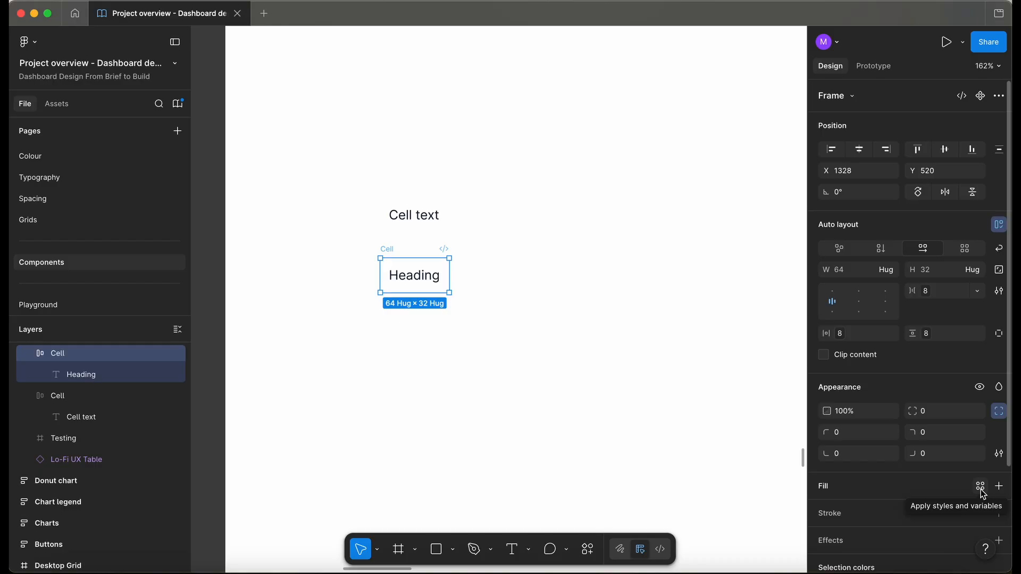
{"action": "left_click", "coordinate": [981, 488]}
{"action": "type", "text": "neu"}
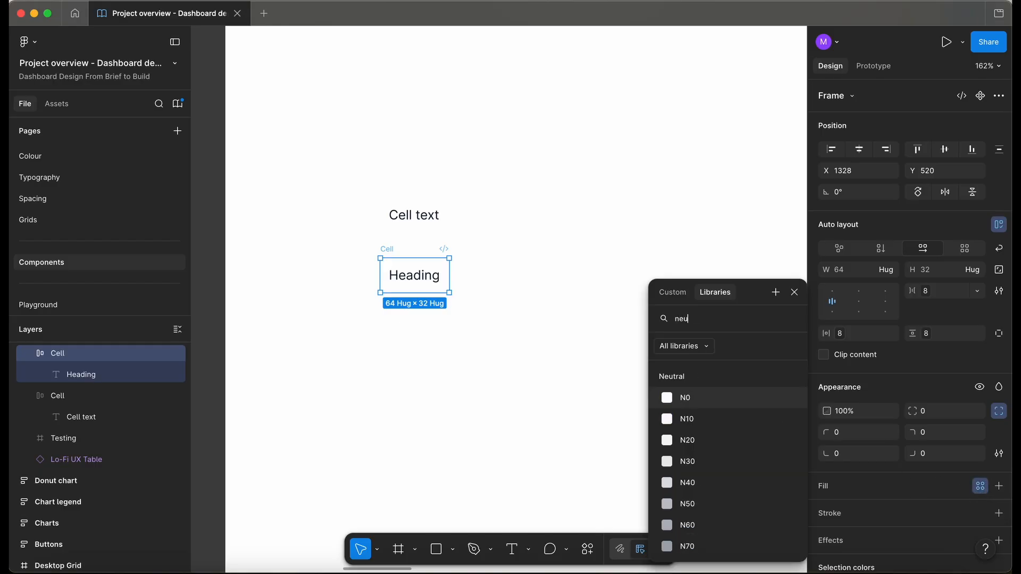
{"action": "left_click", "coordinate": [698, 440]}
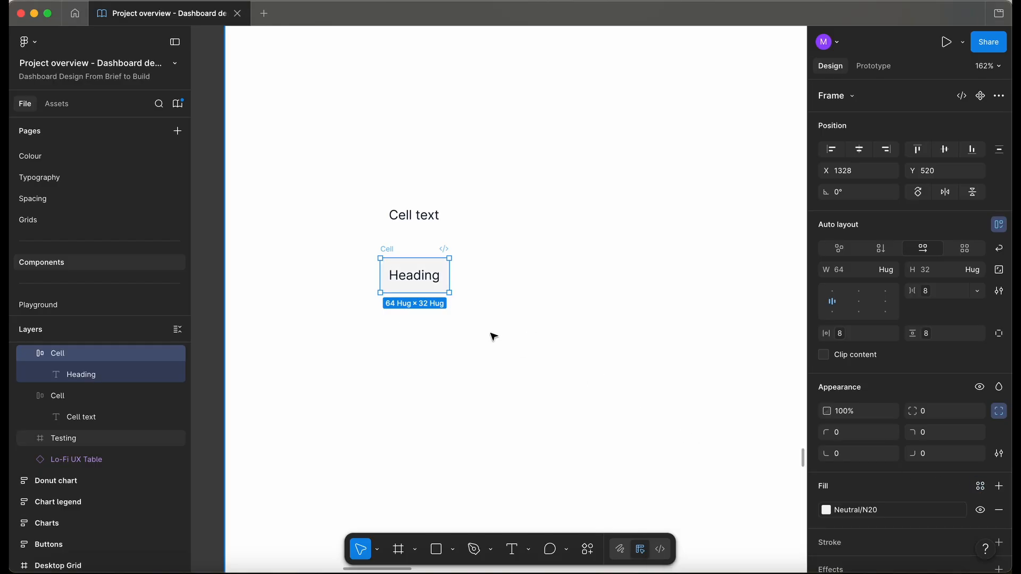
{"action": "scroll", "coordinate": [452, 329], "scroll_direction": "left", "scroll_amount": 2}
{"action": "left_click", "coordinate": [461, 346]}
{"action": "left_click", "coordinate": [464, 281]}
{"action": "left_click", "coordinate": [479, 354]}
{"action": "scroll", "coordinate": [479, 345], "scroll_direction": "down", "scroll_amount": 2}
{"action": "left_click", "coordinate": [475, 339]}
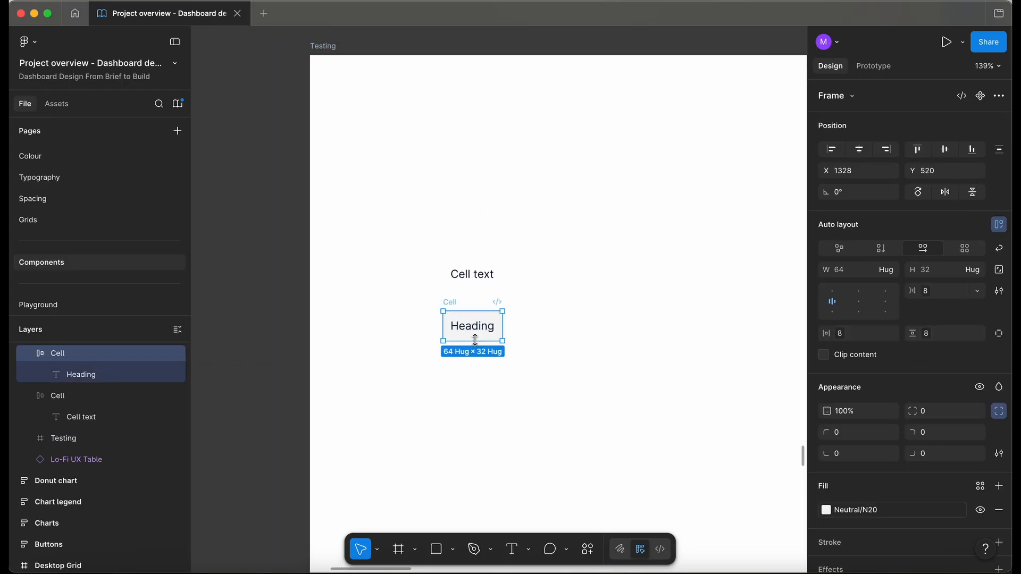
{"action": "scroll", "coordinate": [475, 339], "scroll_direction": "up", "scroll_amount": 3}
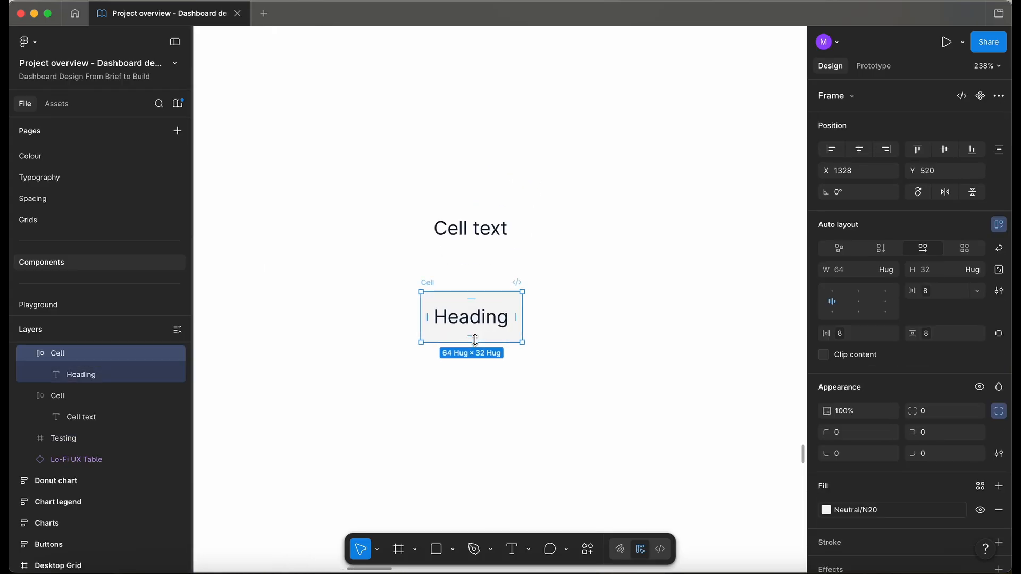
{"action": "left_click", "coordinate": [478, 392]}
{"action": "scroll", "coordinate": [479, 392], "scroll_direction": "down", "scroll_amount": 3}
Rename the grey-filled copy of the Cell frame as "Heading"
{"action": "left_click", "coordinate": [454, 322]}
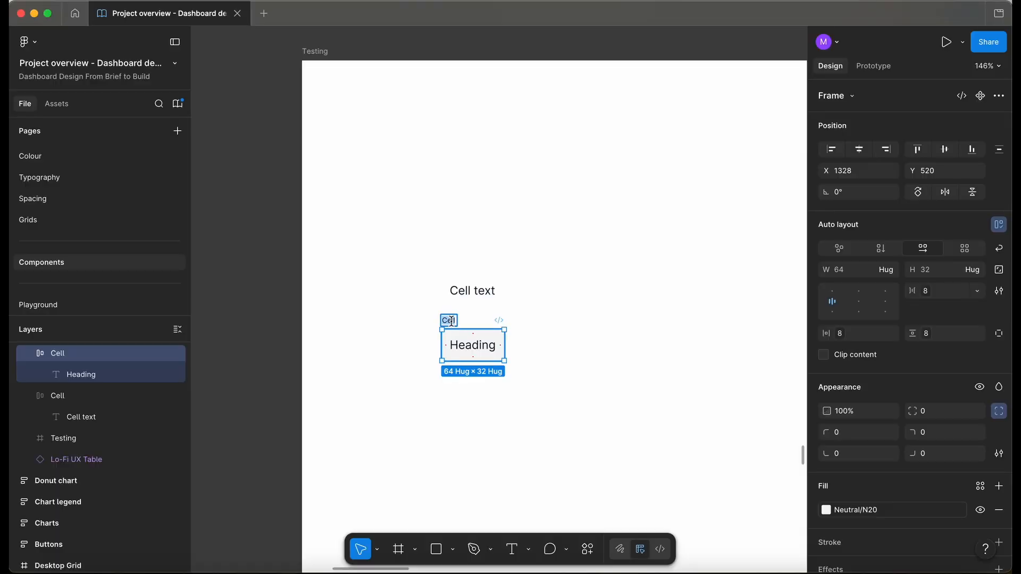
{"action": "double_click", "coordinate": [451, 321]}
{"action": "type", "text": "Heading"}
{"action": "left_click", "coordinate": [372, 342]}
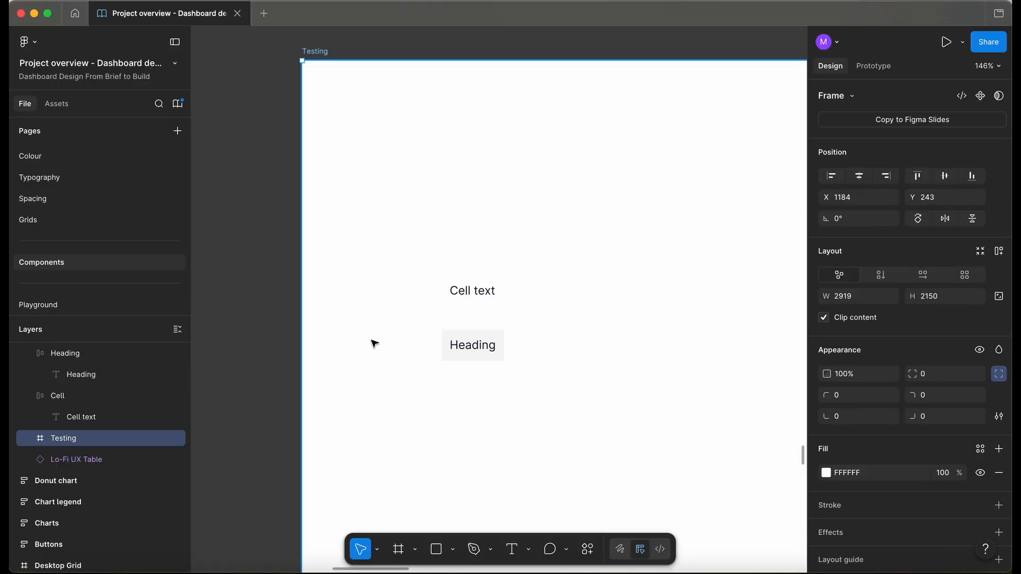
Turn the Cell and Heading frames into separate components in one go with Create multiple components
{"action": "left_click", "coordinate": [57, 396]}
{"action": "left_click", "coordinate": [74, 378], "text": "shift"}
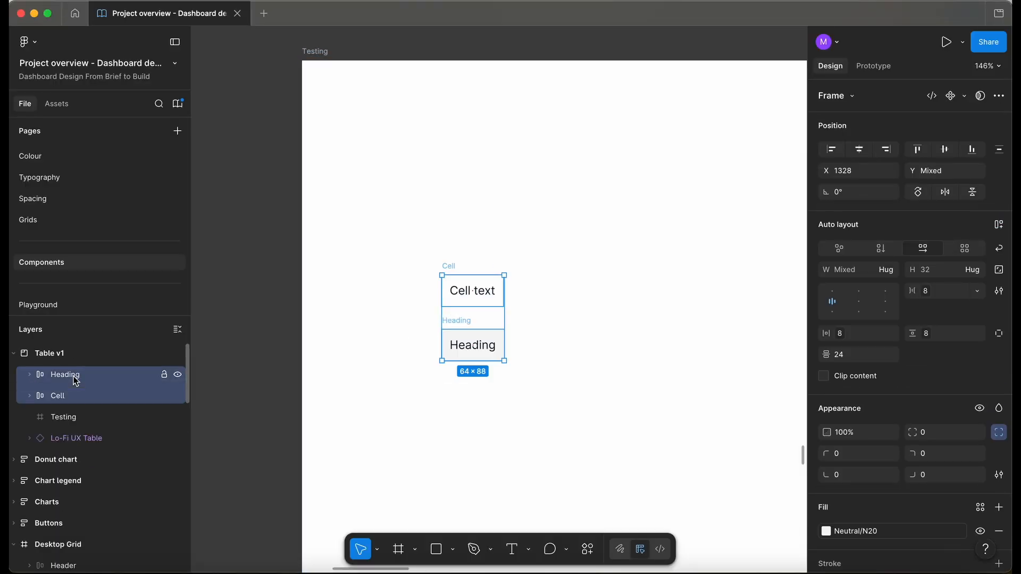
{"action": "left_click", "coordinate": [965, 97]}
{"action": "left_click", "coordinate": [943, 136]}
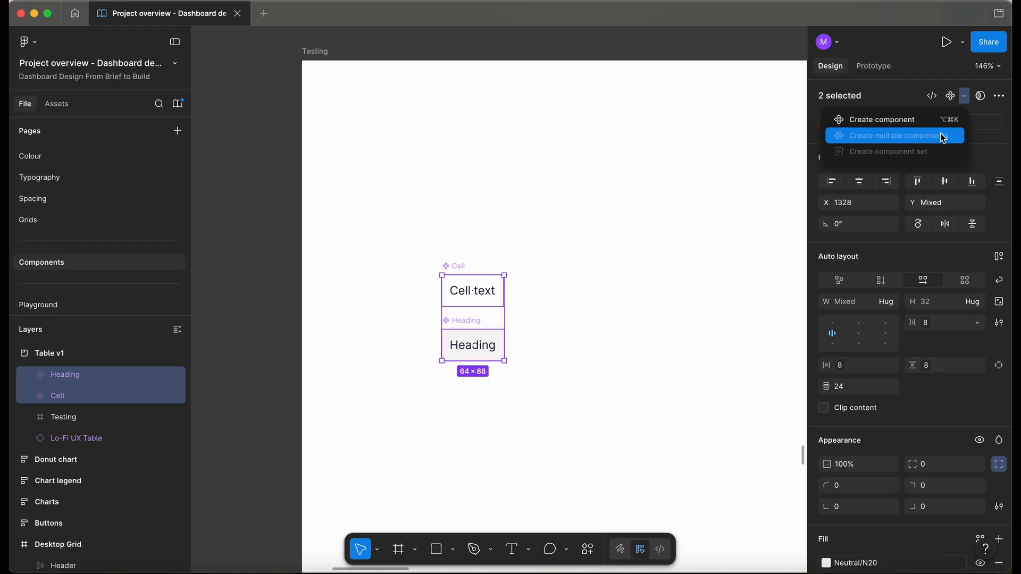
Combine the Cell and Heading components into a variant set named "_Cells" with its variant property named "Type"
{"action": "left_click", "coordinate": [920, 122]}
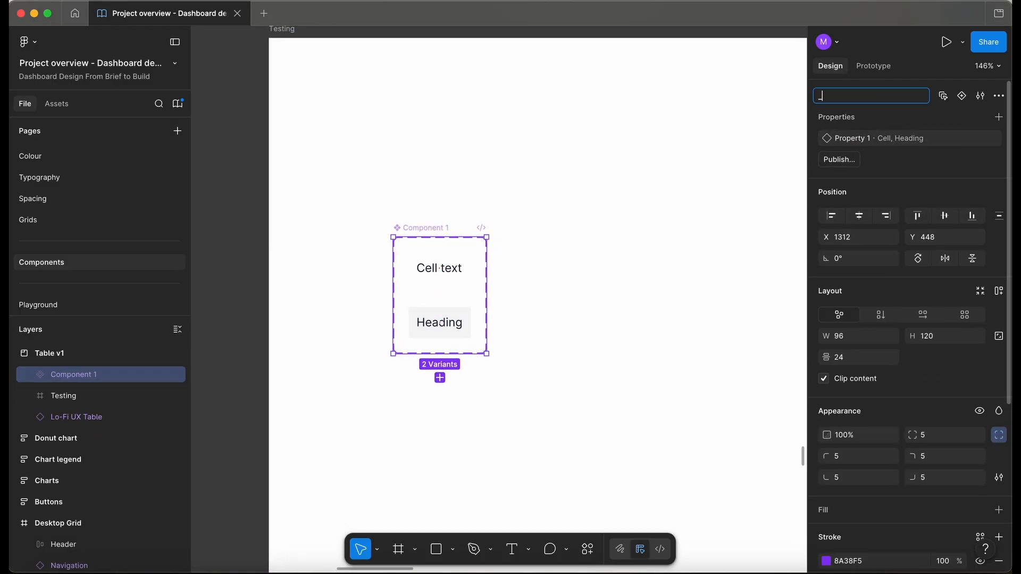
{"action": "double_click", "coordinate": [851, 138]}
{"action": "type", "text": "T"}
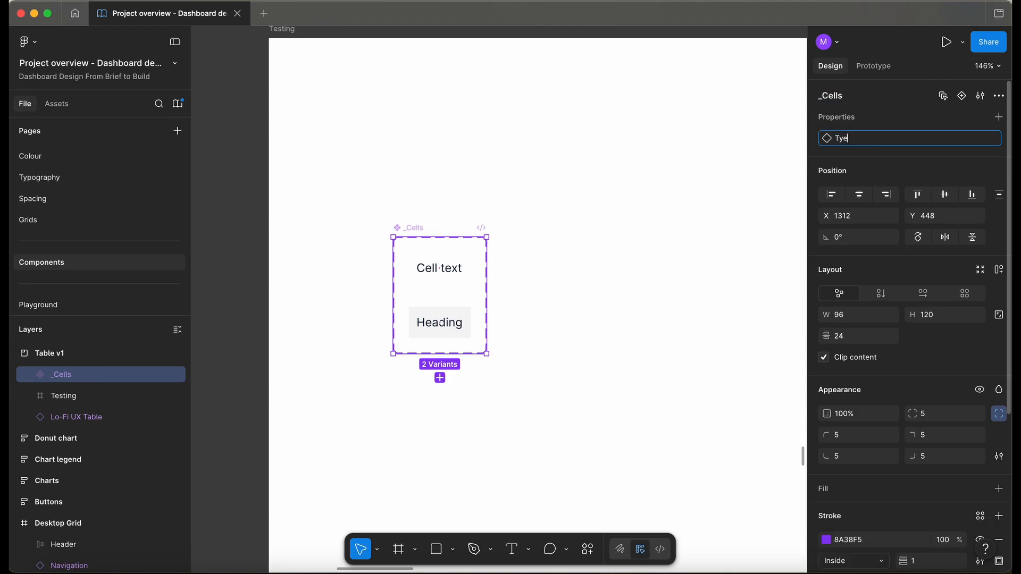
{"action": "type", "text": "ype"}
{"action": "key", "text": "Return"}
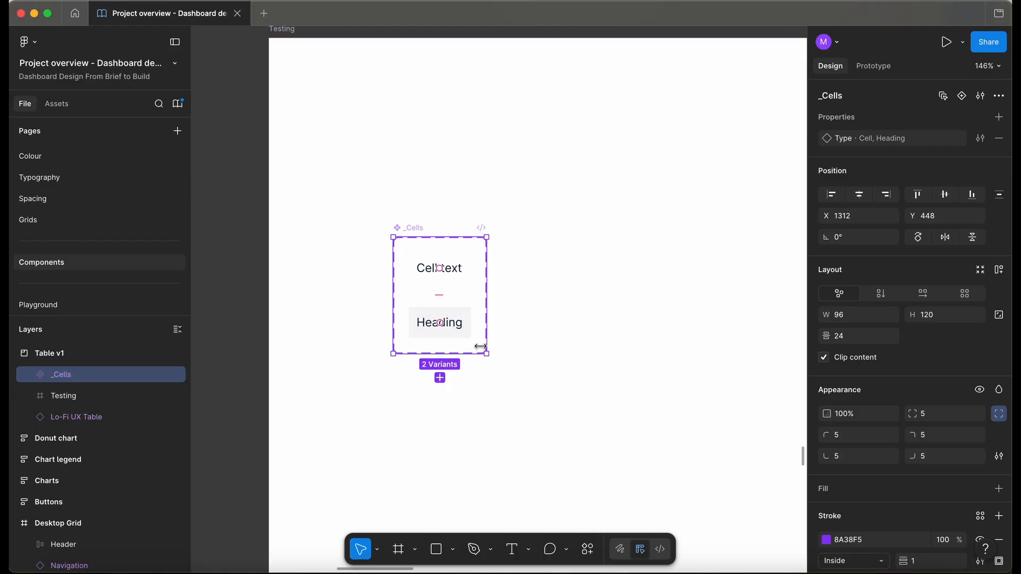
Add auto layout to the _Cells set and add a third variant whose Type value is "Slot"
{"action": "key", "text": "shift+a"}
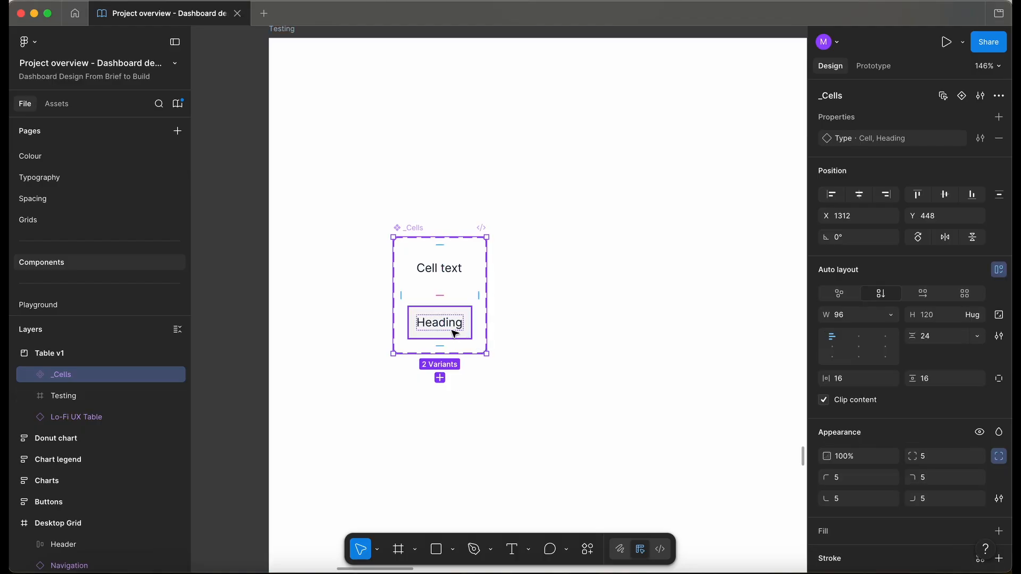
{"action": "scroll", "coordinate": [455, 334], "scroll_direction": "down", "scroll_amount": 3}
{"action": "left_click", "coordinate": [436, 314]}
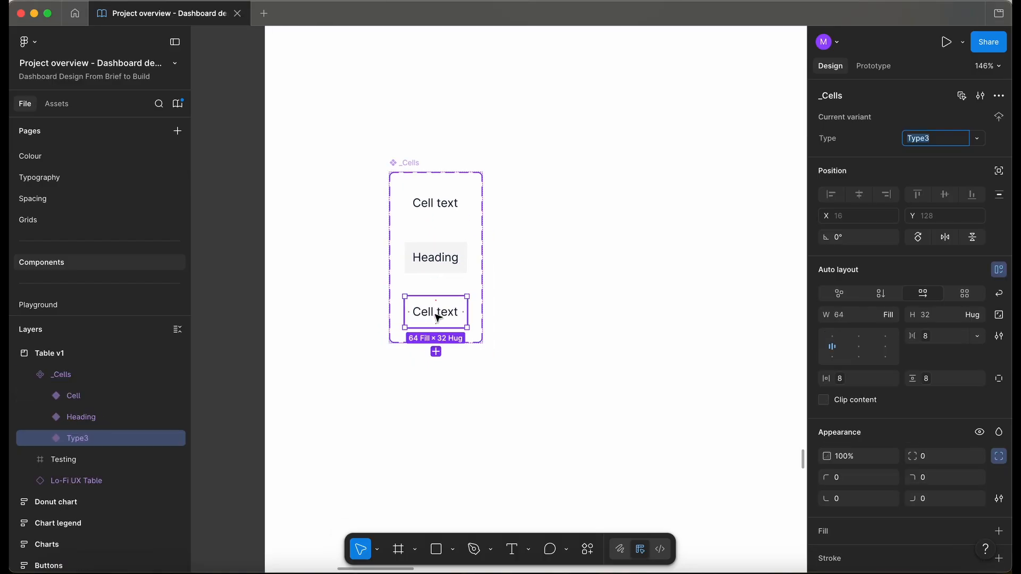
{"action": "type", "text": "Slot"}
{"action": "key", "text": "Return"}
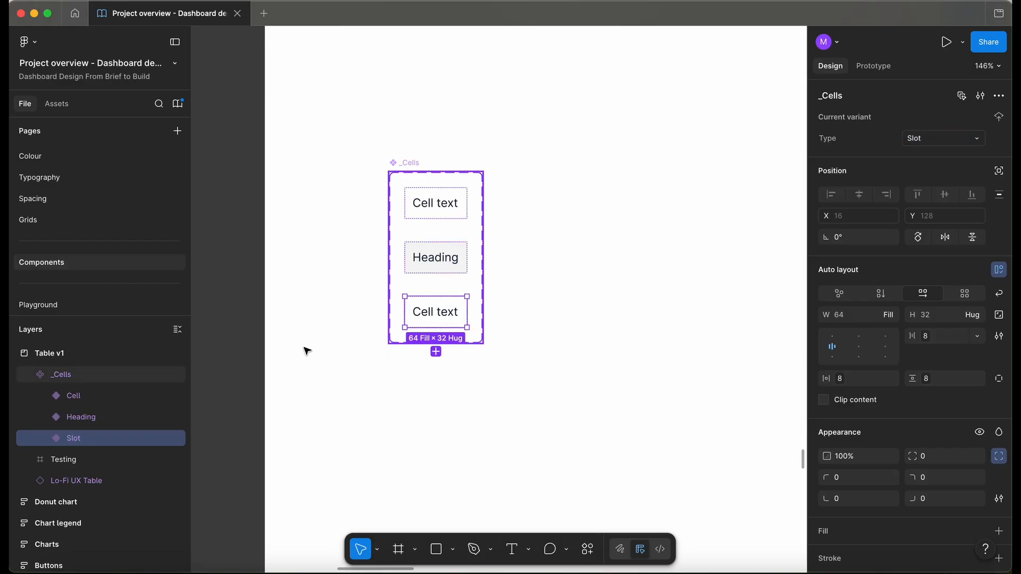
Delete the "Cell text" layer from the Slot variant
{"action": "scroll", "coordinate": [400, 303], "scroll_direction": "up", "scroll_amount": 5}
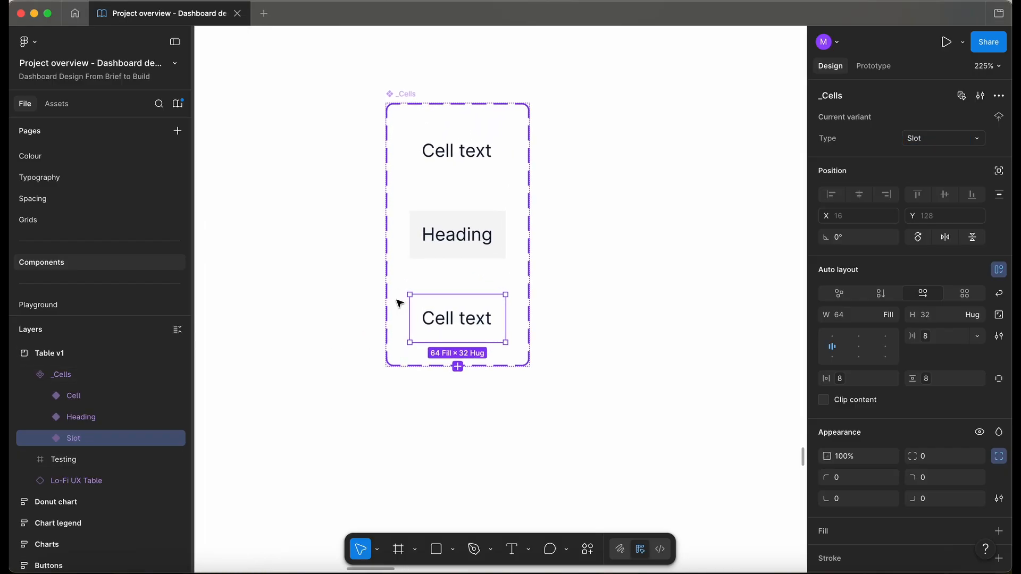
{"action": "double_click", "coordinate": [488, 308]}
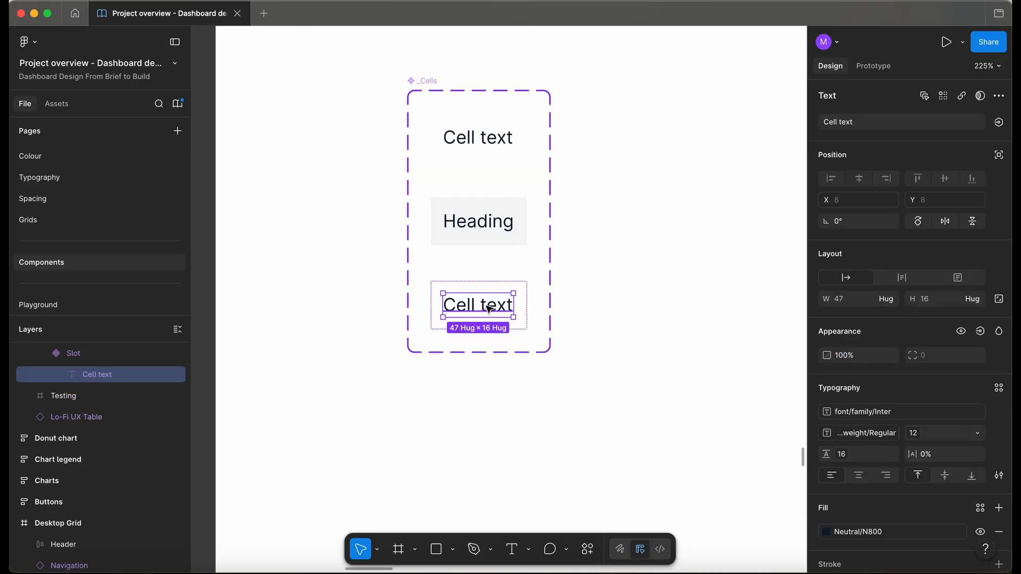
{"action": "key", "text": "BackSpace"}
Give the Slot variant a maximum height of 32 and add a minimum height
{"action": "left_click", "coordinate": [488, 308]}
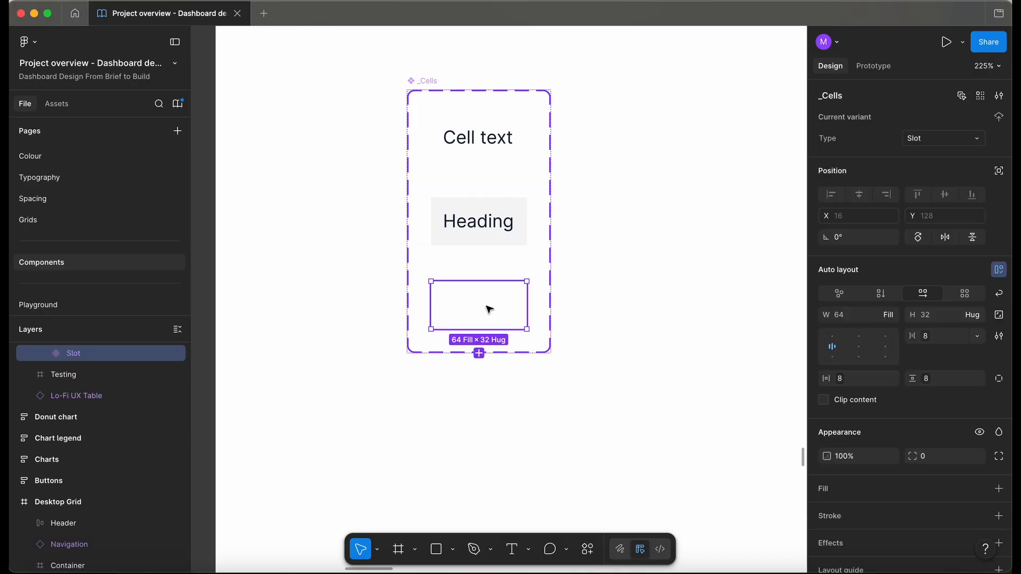
{"action": "left_click", "coordinate": [972, 315]}
{"action": "left_click", "coordinate": [965, 374]}
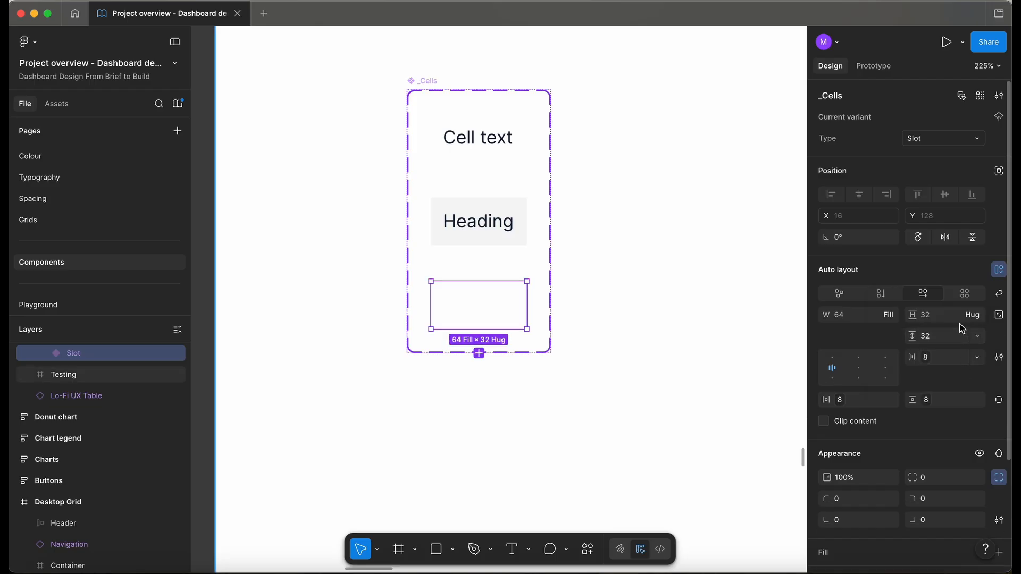
{"action": "left_click", "coordinate": [972, 316]}
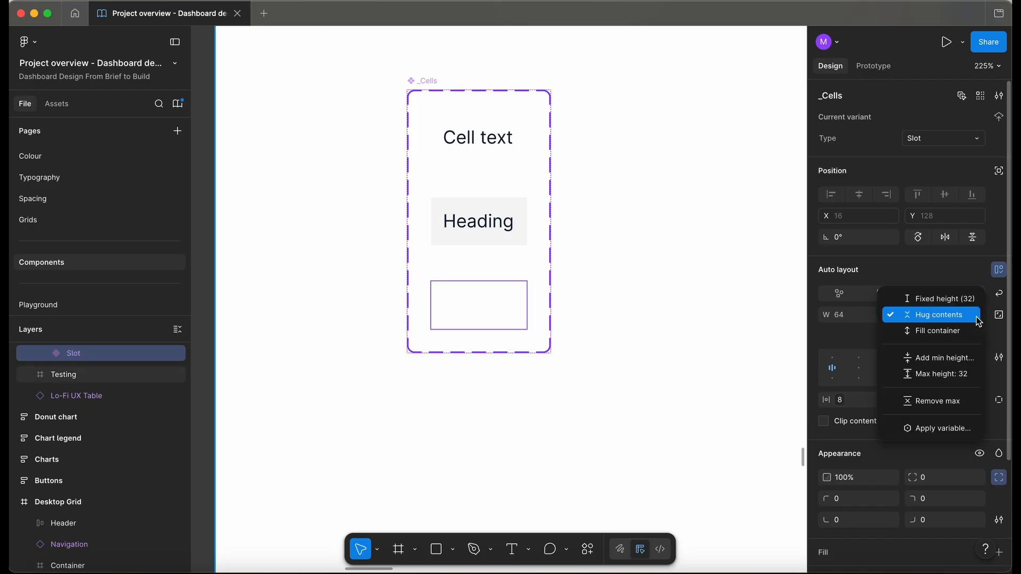
{"action": "left_click", "coordinate": [961, 358]}
{"action": "key", "text": "Return"}
Draw a frame about 33 × 16 inside the Slot variant and set its width and height to Fill container
{"action": "key", "text": "f"}
{"action": "left_click_drag", "start_coordinate": [461, 325], "coordinate": [511, 351]}
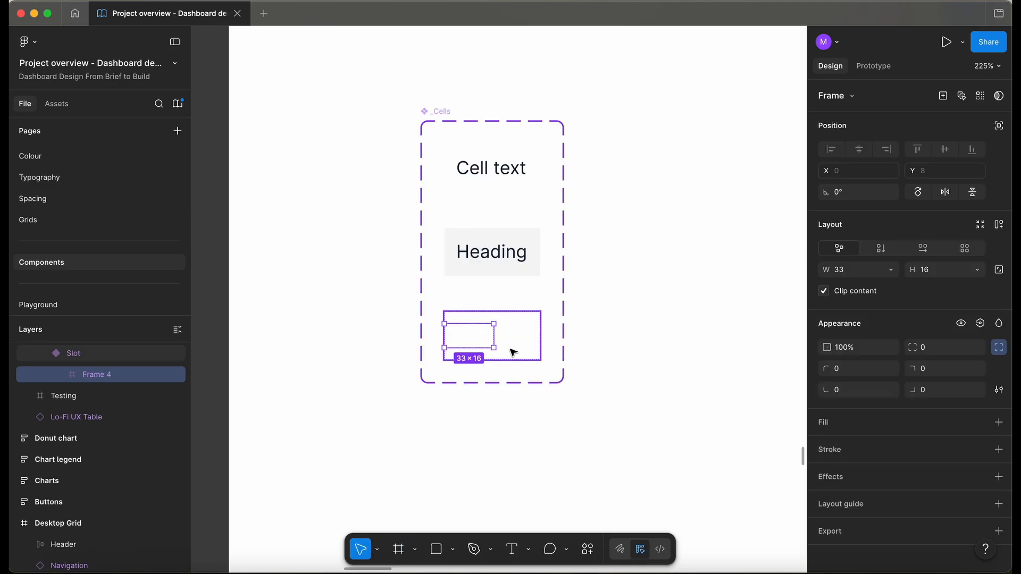
{"action": "left_click", "coordinate": [891, 272]}
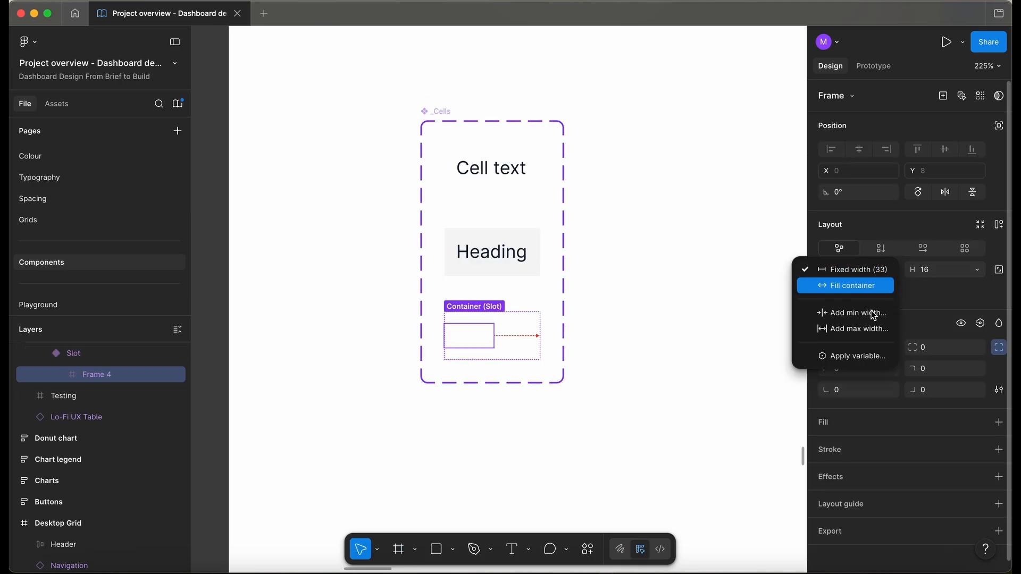
{"action": "left_click", "coordinate": [846, 285]}
{"action": "left_click", "coordinate": [970, 272]}
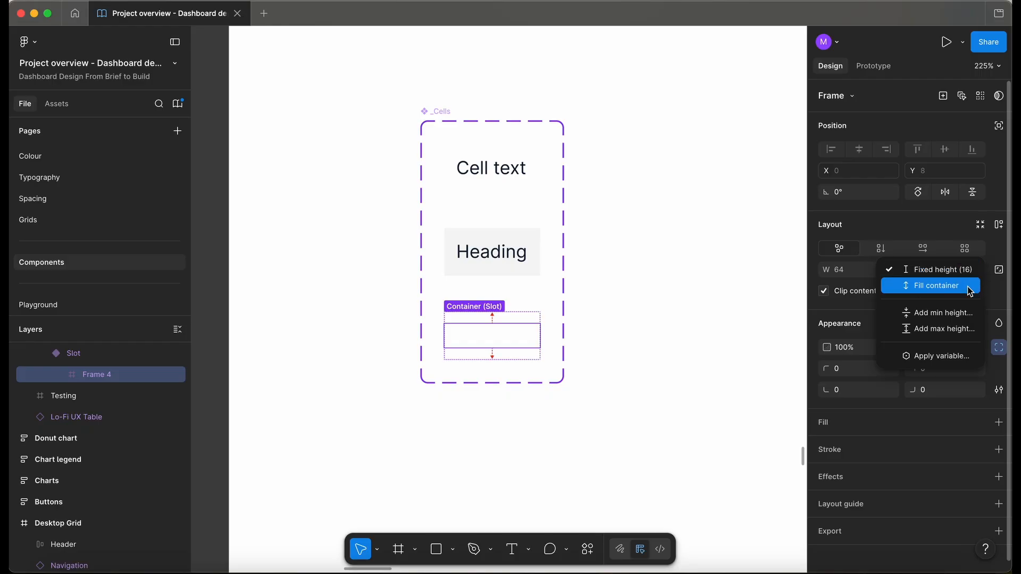
{"action": "left_click", "coordinate": [968, 286]}
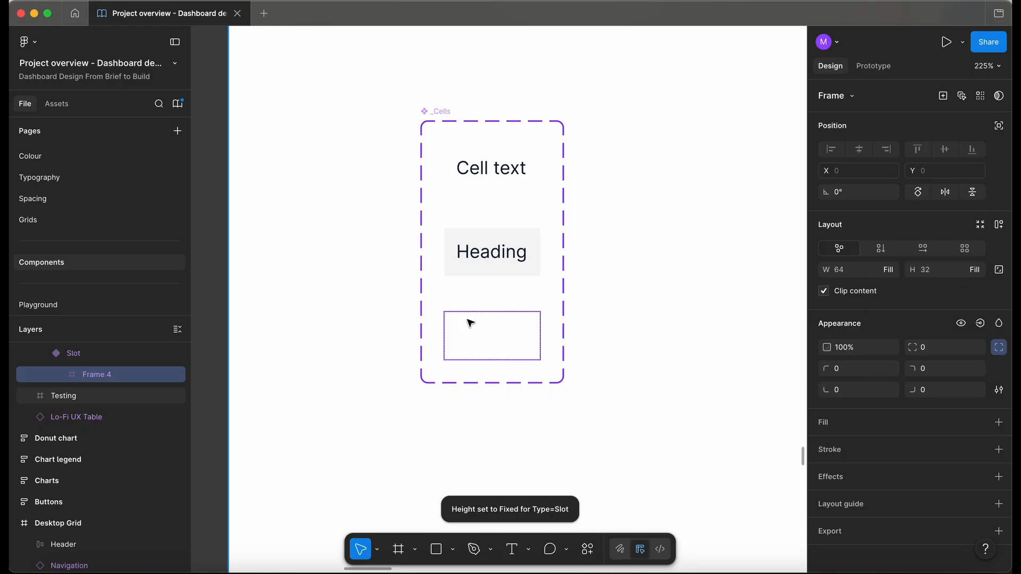
Convert the empty frame inside the Slot variant to a slot
{"action": "right_click", "coordinate": [481, 344]}
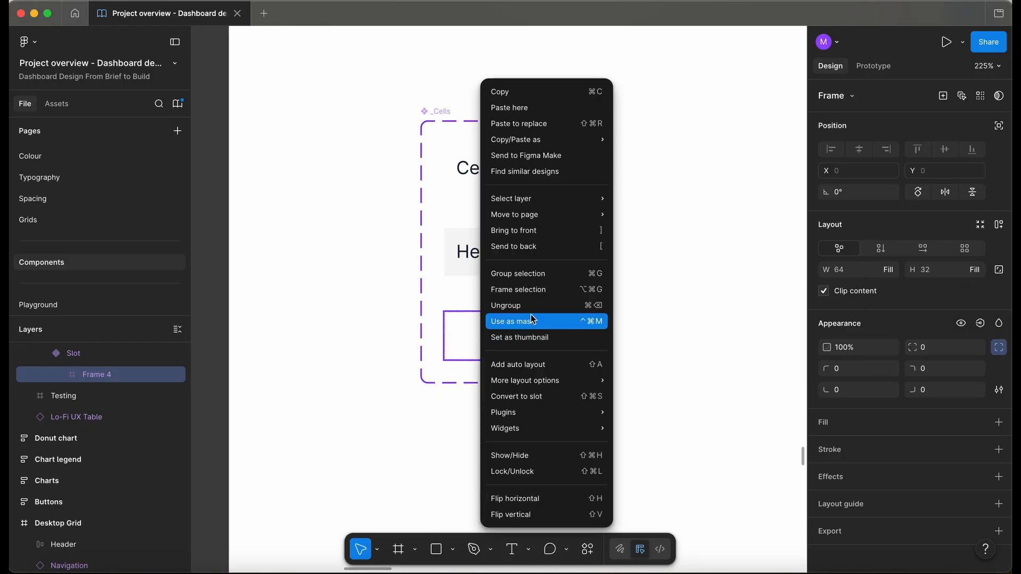
{"action": "left_click", "coordinate": [543, 396]}
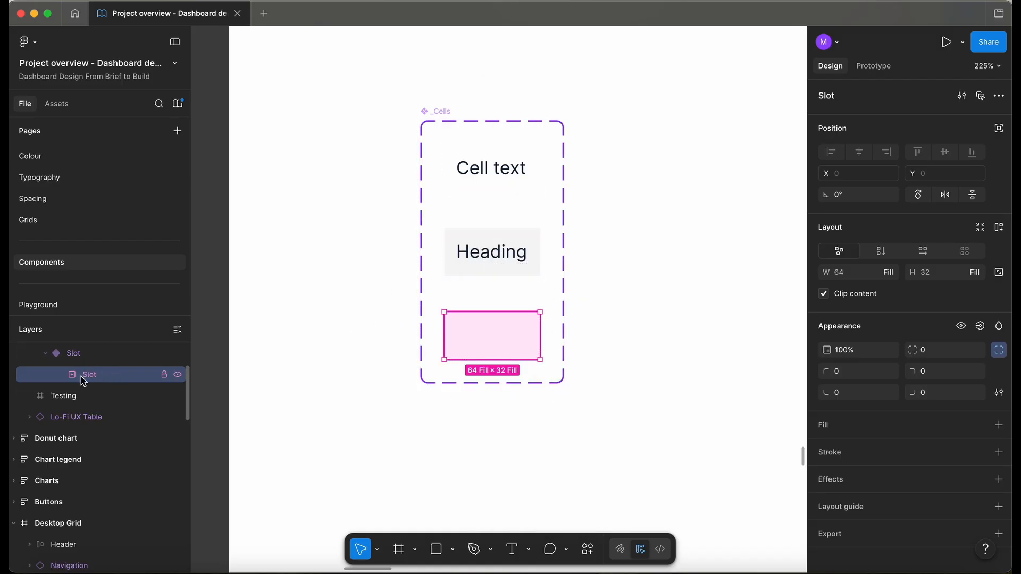
{"action": "left_click", "coordinate": [333, 360]}
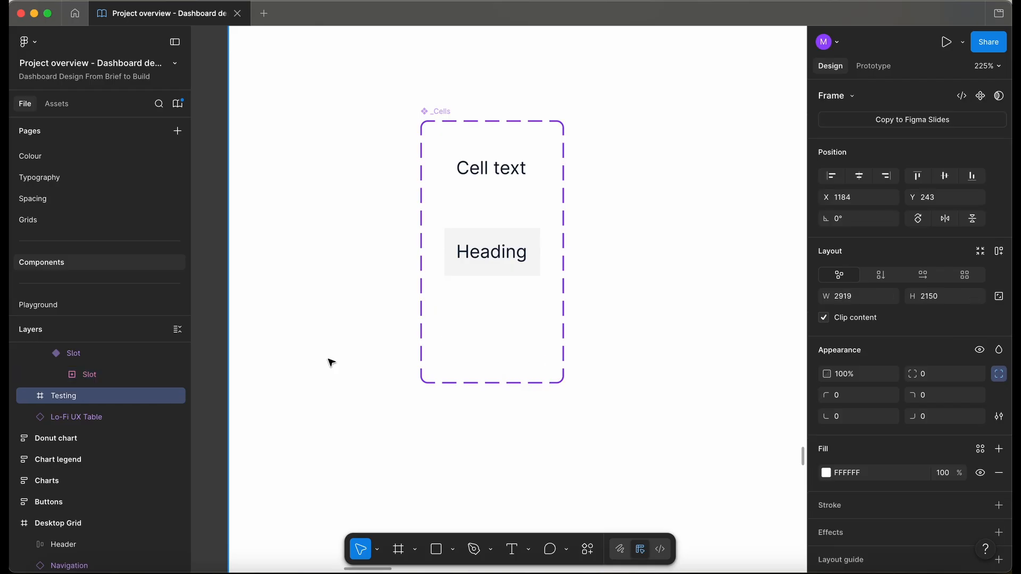
Place a Heading instance beside the _Cells set in the Testing frame, with a Cell instance directly beneath it
{"action": "scroll", "coordinate": [331, 363], "scroll_direction": "down", "scroll_amount": 3}
{"action": "scroll", "coordinate": [278, 408], "scroll_direction": "down", "scroll_amount": 3}
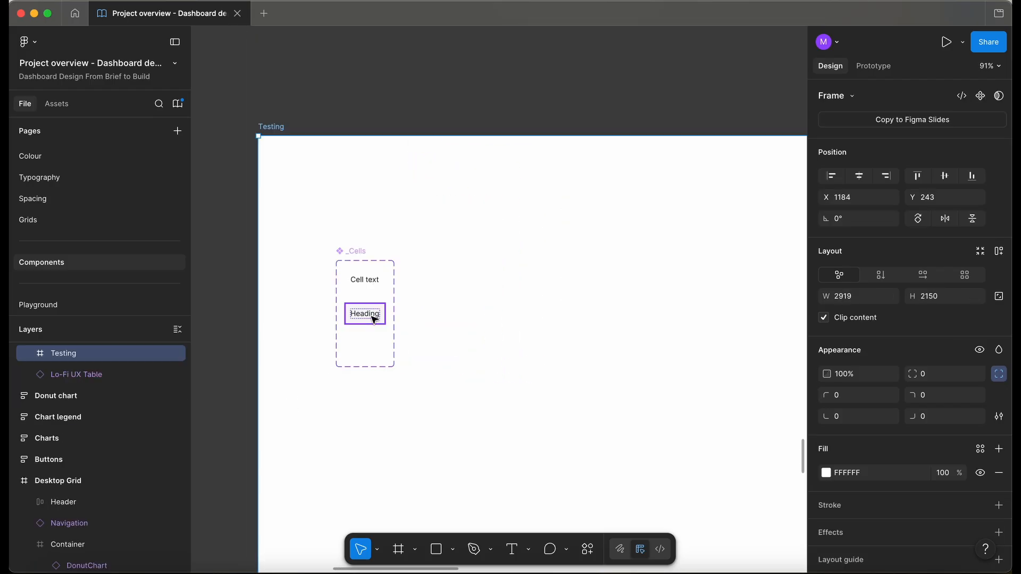
{"action": "left_click", "coordinate": [374, 320]}
{"action": "left_click_drag", "start_coordinate": [372, 315], "coordinate": [495, 261]}
{"action": "scroll", "coordinate": [496, 260], "scroll_direction": "up", "scroll_amount": 4}
{"action": "scroll", "coordinate": [498, 264], "scroll_direction": "down", "scroll_amount": 1}
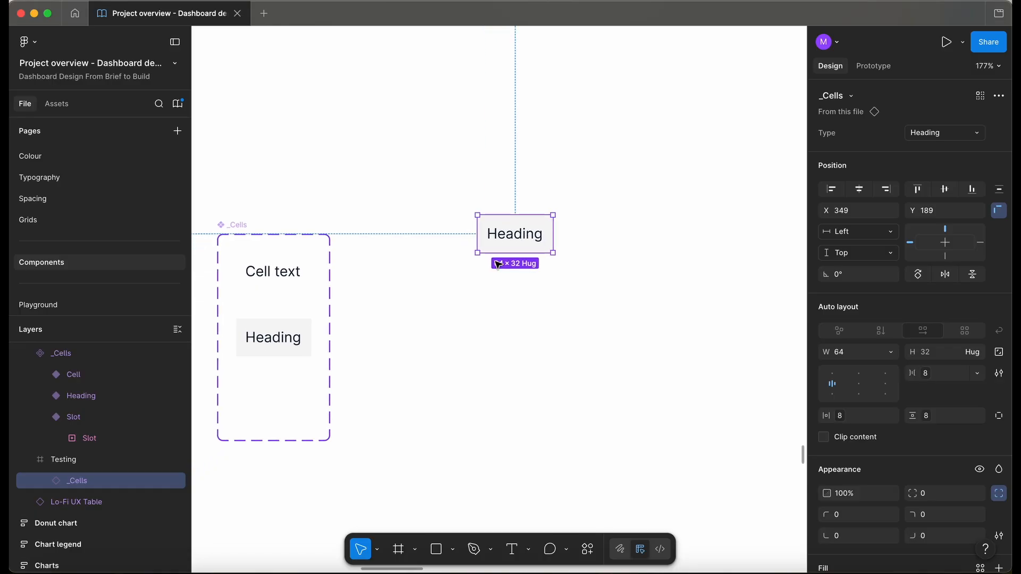
{"action": "left_click_drag", "start_coordinate": [269, 271], "coordinate": [533, 272]}
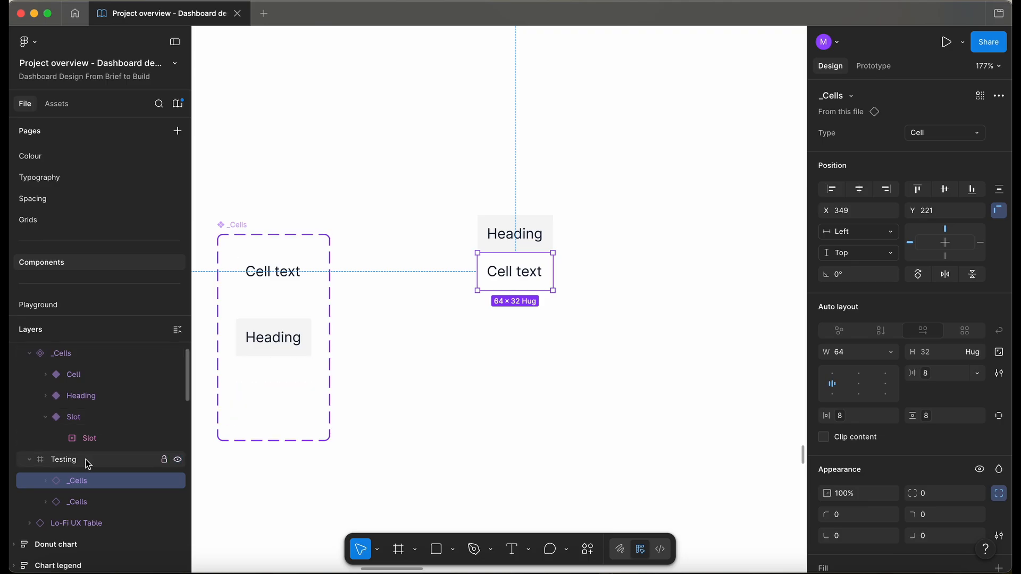
Duplicate the Cell instance downwards so that four cells are stacked under the Heading instance
{"action": "left_click", "coordinate": [537, 238]}
{"action": "left_click", "coordinate": [538, 278]}
{"action": "scroll", "coordinate": [538, 278], "scroll_direction": "down", "scroll_amount": 2}
{"action": "left_click_drag", "start_coordinate": [538, 278], "coordinate": [538, 309]}
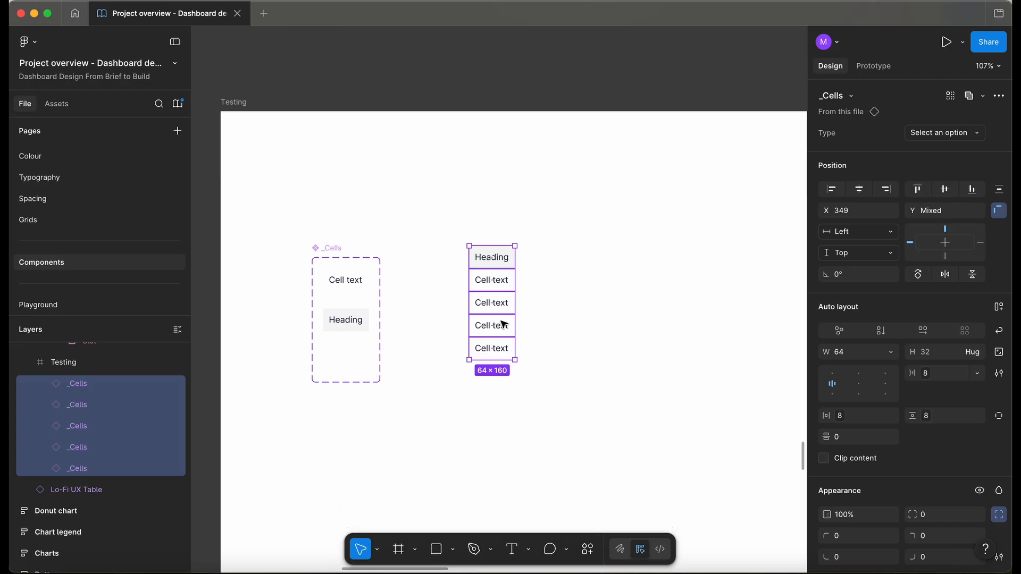
Wrap the heading and its four cells in an auto layout frame named "_Column" and turn it into a component
{"action": "scroll", "coordinate": [504, 324], "scroll_direction": "up", "scroll_amount": 1}
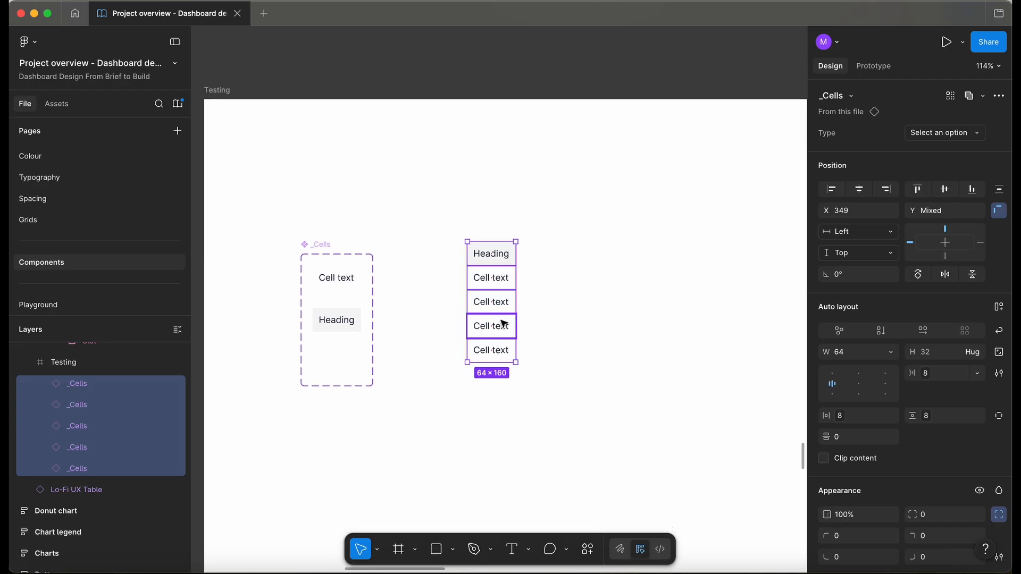
{"action": "key", "text": "shift+a"}
{"action": "key", "text": "super+r"}
{"action": "type", "text": "_column"}
{"action": "key", "text": "Return"}
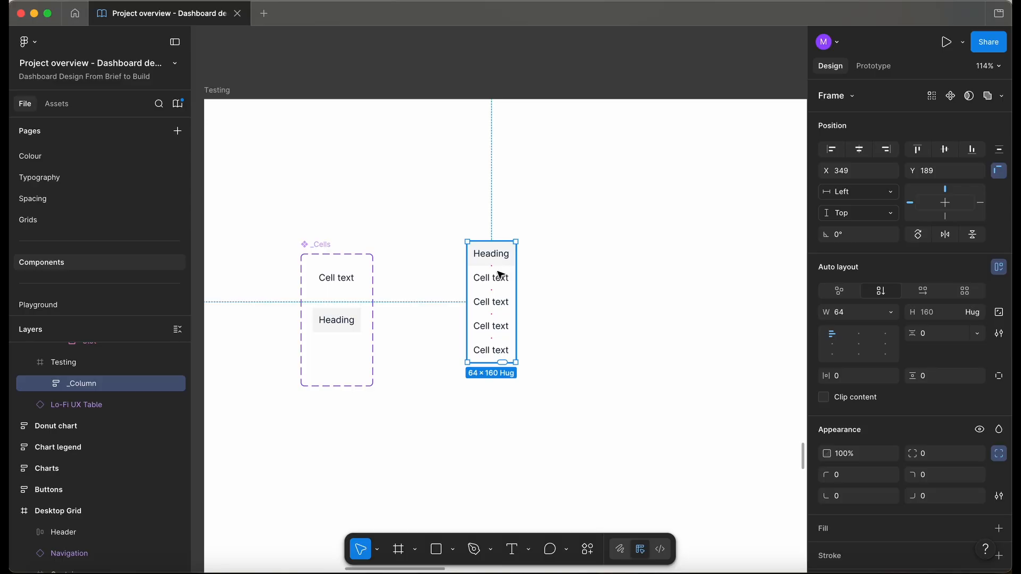
{"action": "key", "text": "super+alt+k"}
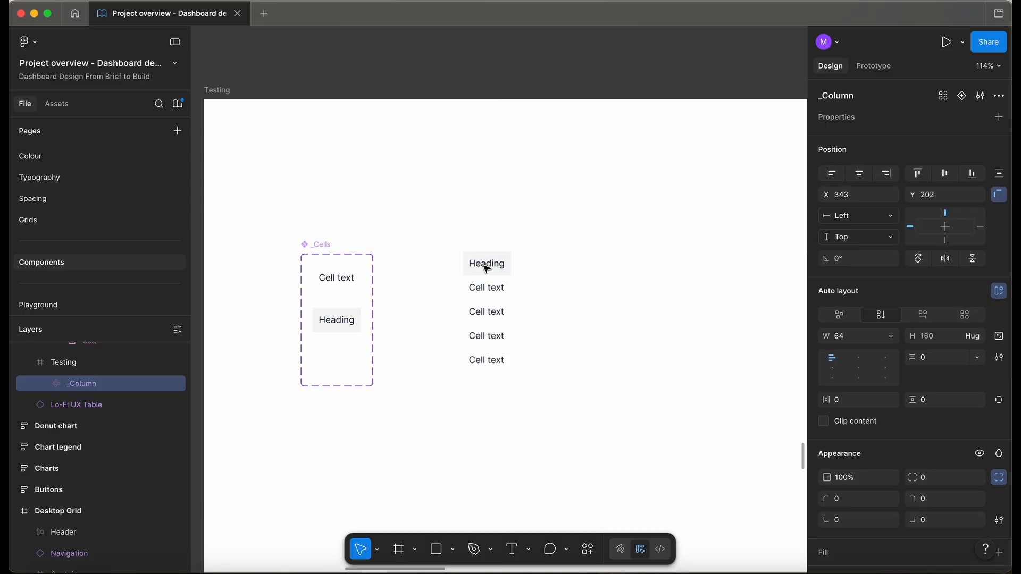
Move the _Cells set lower on the canvas and place the _Column component just above it
{"action": "left_click", "coordinate": [487, 268]}
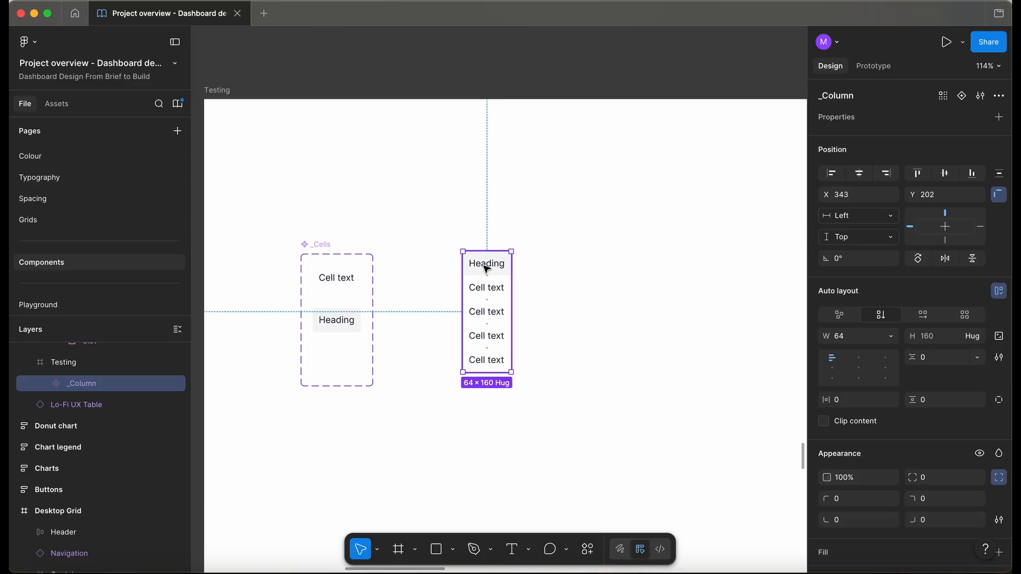
{"action": "left_click_drag", "start_coordinate": [388, 213], "coordinate": [387, 379]}
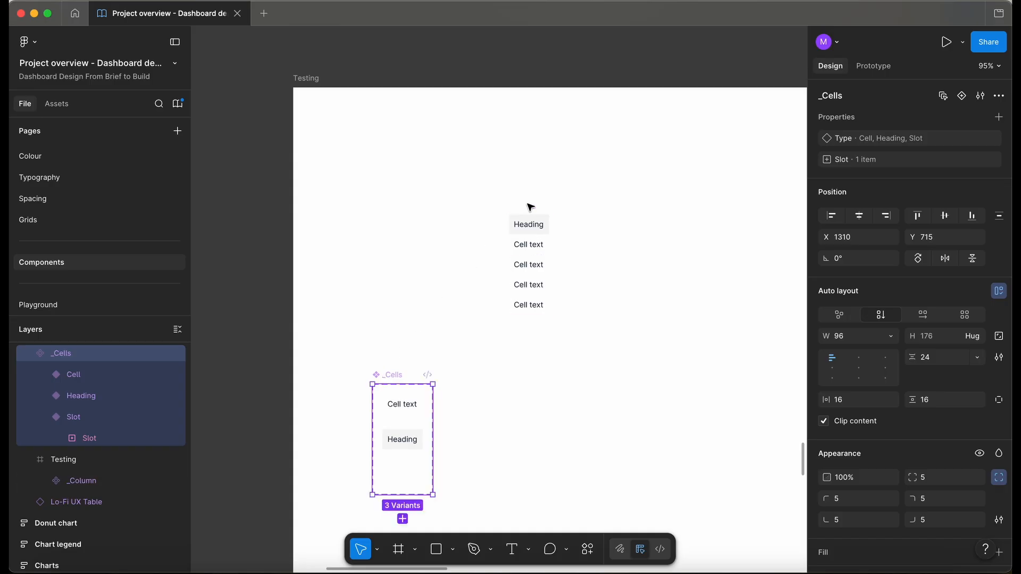
{"action": "left_click_drag", "start_coordinate": [527, 225], "coordinate": [361, 268]}
{"action": "scroll", "coordinate": [392, 341], "scroll_direction": "up", "scroll_amount": 3}
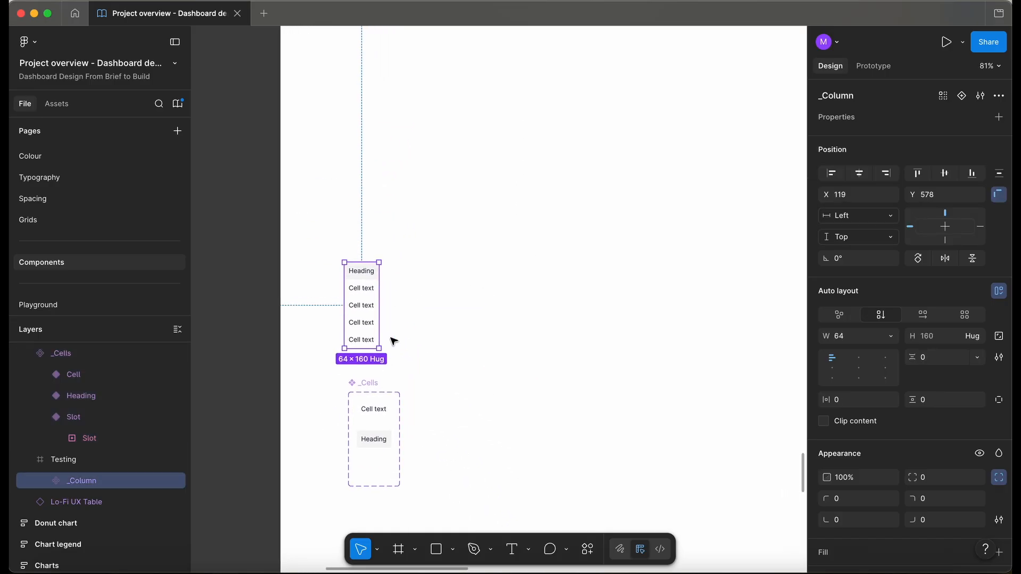
{"action": "scroll", "coordinate": [392, 341], "scroll_direction": "up", "scroll_amount": 3}
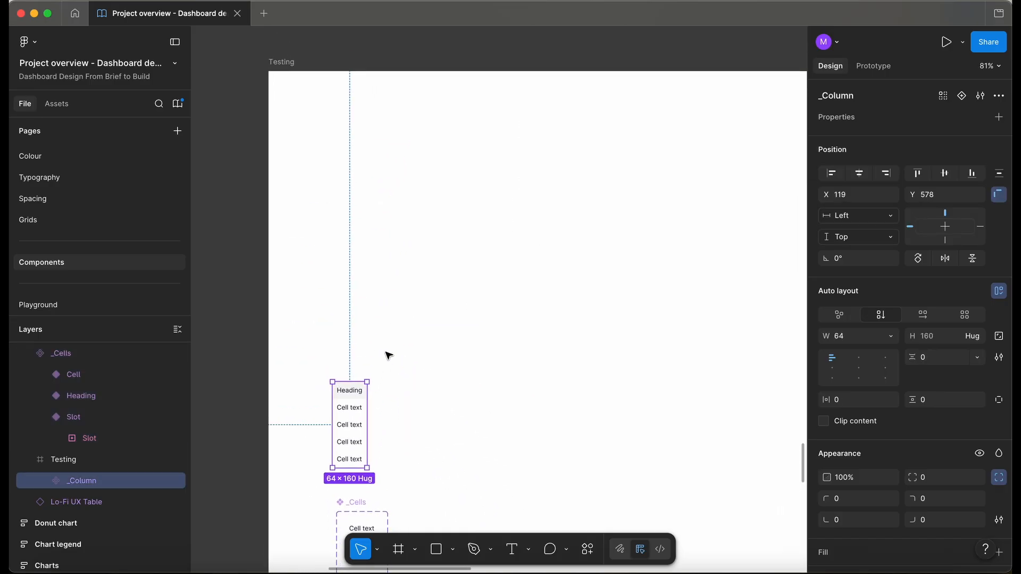
Place four _Column instances in a row above the main _Column component and wrap them in a horizontal auto layout frame
{"action": "left_click_drag", "start_coordinate": [354, 425], "coordinate": [357, 240]}
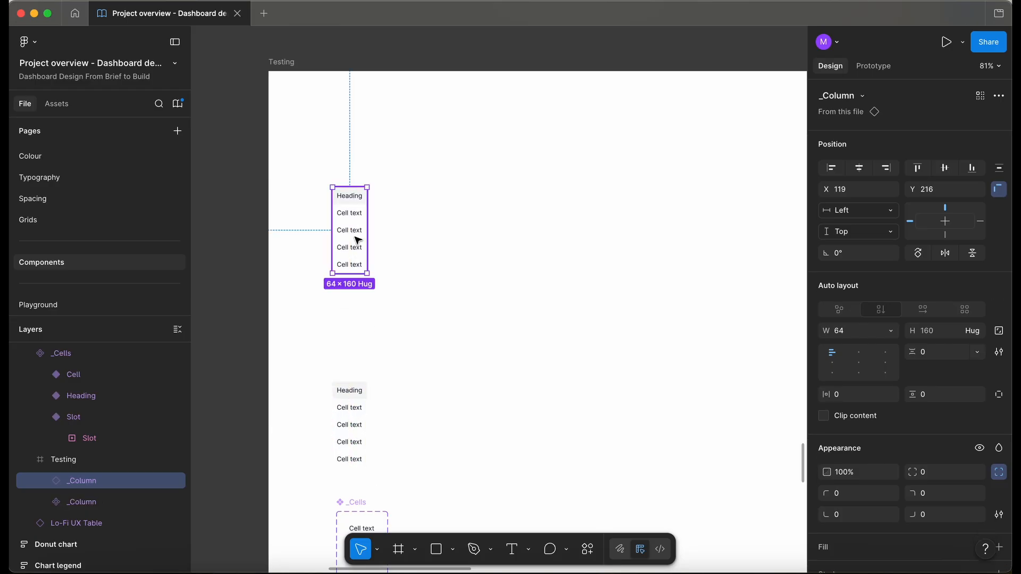
{"action": "scroll", "coordinate": [357, 239], "scroll_direction": "up", "scroll_amount": 2}
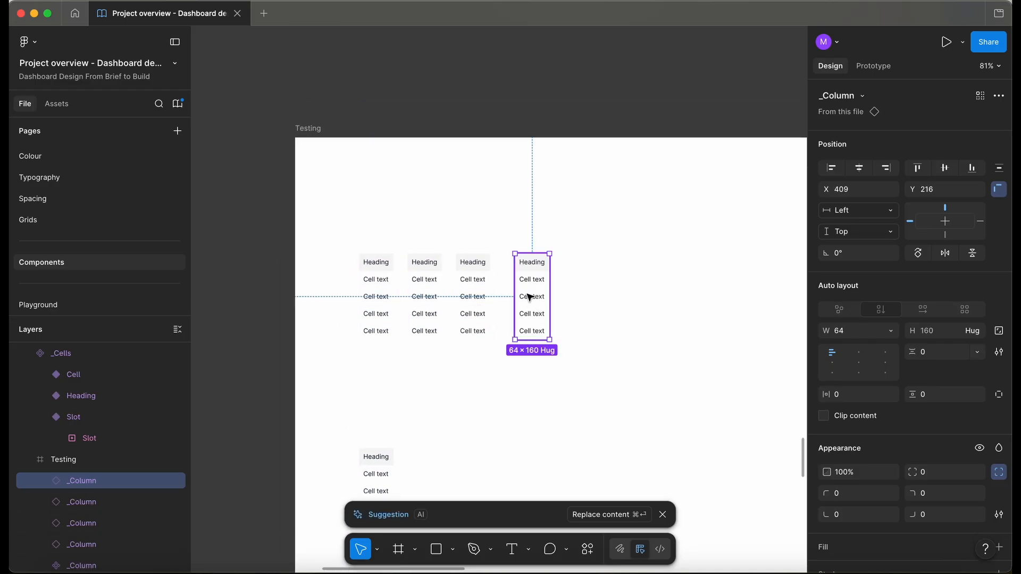
{"action": "left_click", "coordinate": [473, 296], "text": "shift"}
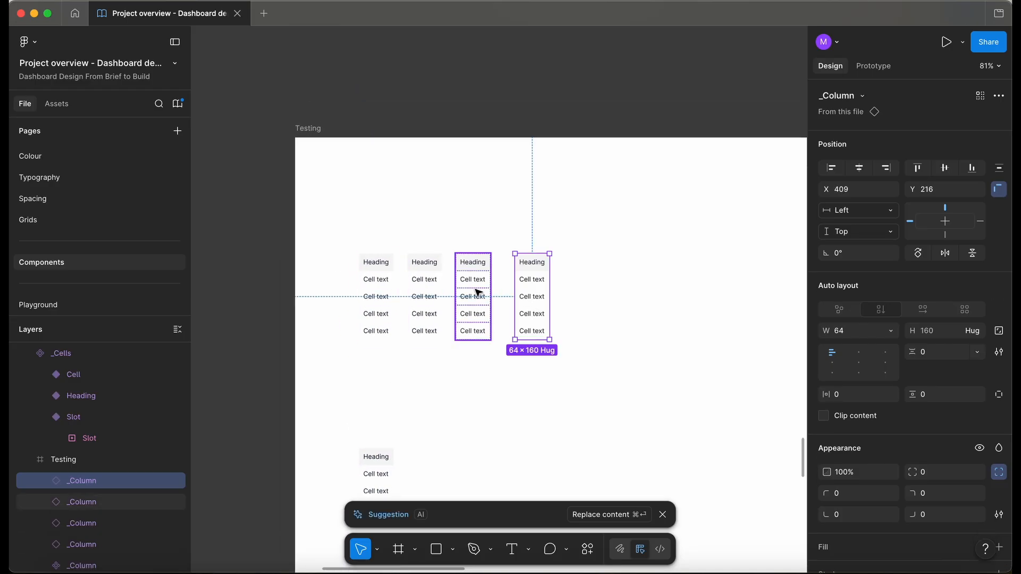
{"action": "left_click", "coordinate": [422, 296], "text": "shift"}
{"action": "left_click", "coordinate": [376, 296], "text": "shift"}
{"action": "key", "text": "shift+a"}
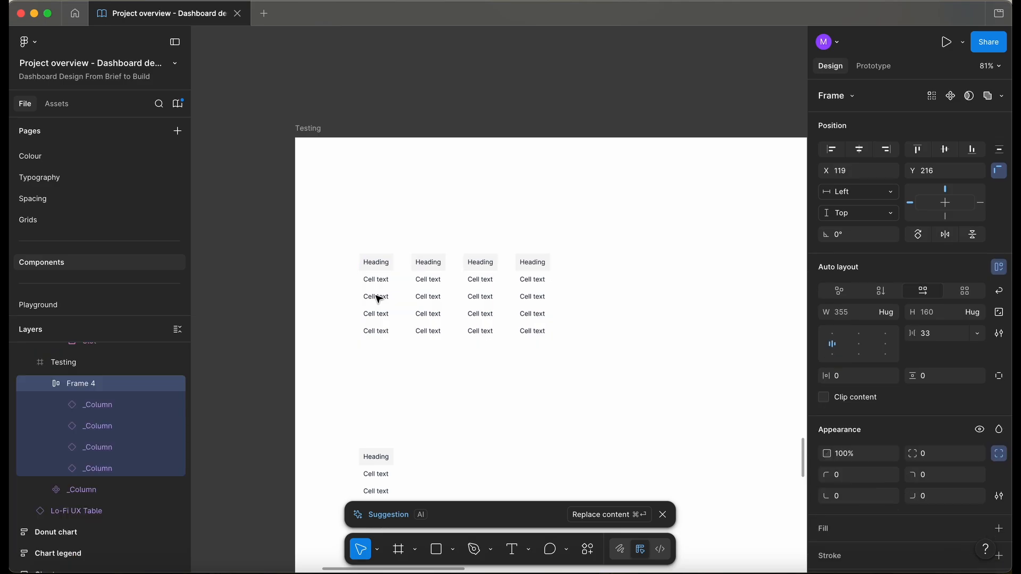
Apply a variable that sets the gap between the four columns to 0
{"action": "left_click", "coordinate": [971, 336]}
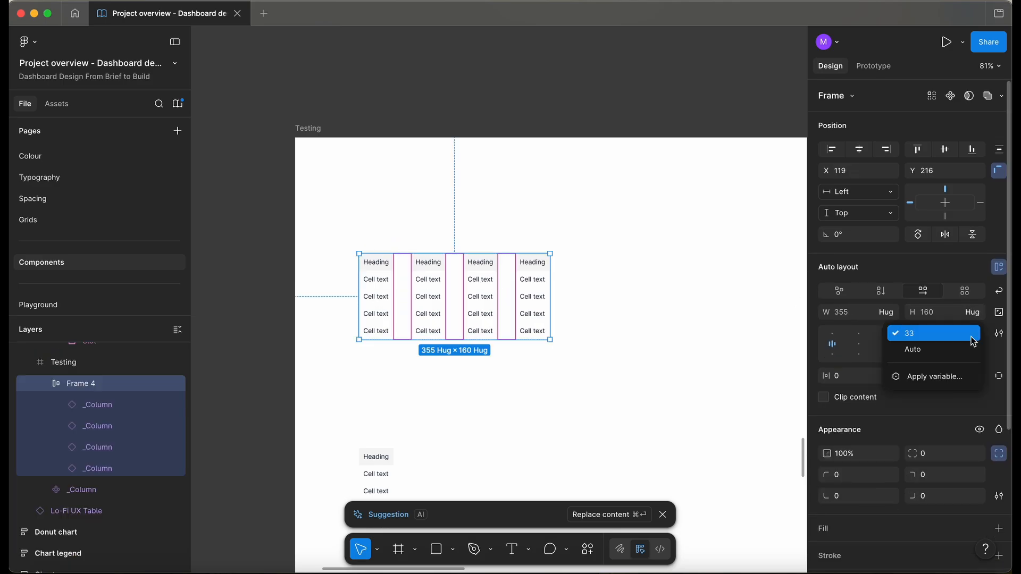
{"action": "left_click", "coordinate": [944, 378]}
{"action": "left_click", "coordinate": [894, 395]}
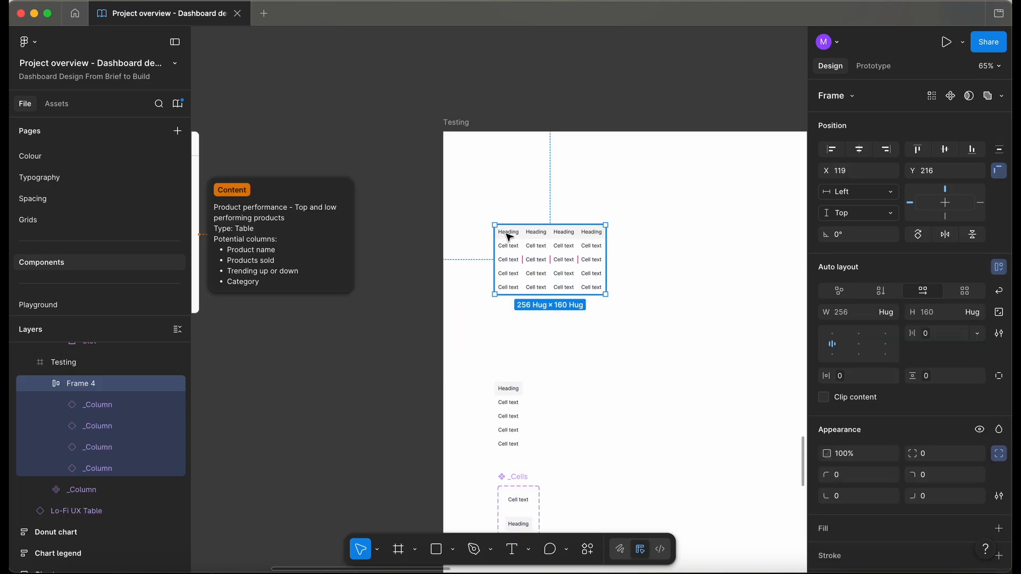
Change the four column headings in the table row to Products, Category, Sold and Trend
{"action": "double_click", "coordinate": [506, 233]}
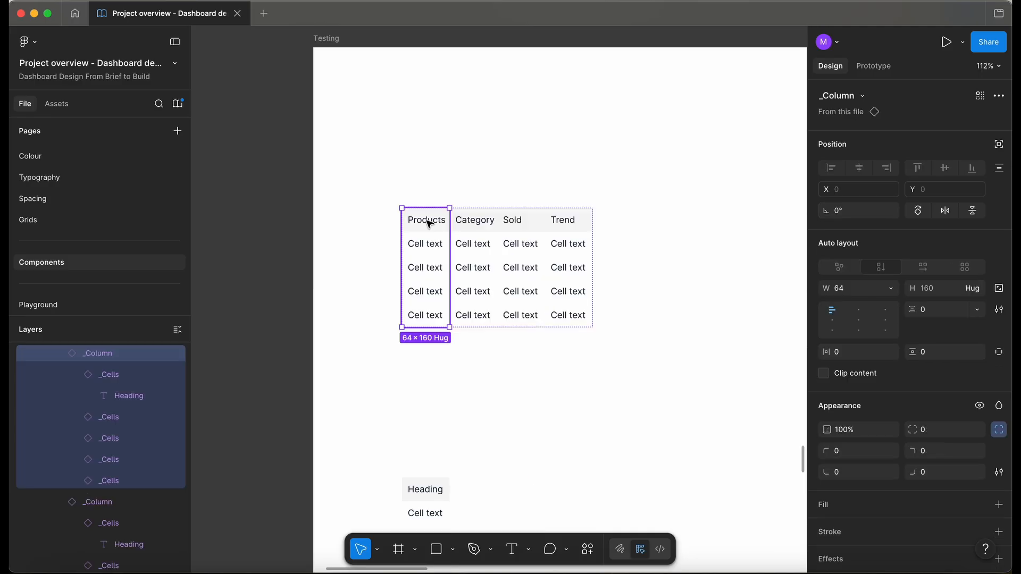
{"action": "scroll", "coordinate": [426, 221], "scroll_direction": "up", "scroll_amount": 5}
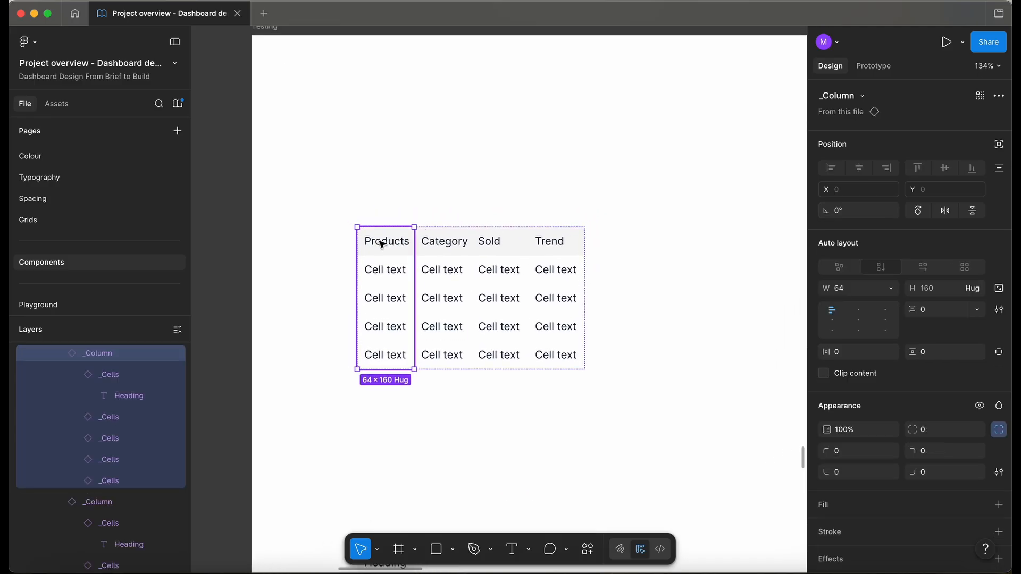
Set the left corner radii of the Products heading cell to 8
{"action": "double_click", "coordinate": [381, 245]}
{"action": "scroll", "coordinate": [553, 266], "scroll_direction": "right", "scroll_amount": 1}
{"action": "left_click", "coordinate": [844, 474]}
{"action": "type", "text": "8"}
{"action": "left_click", "coordinate": [850, 496]}
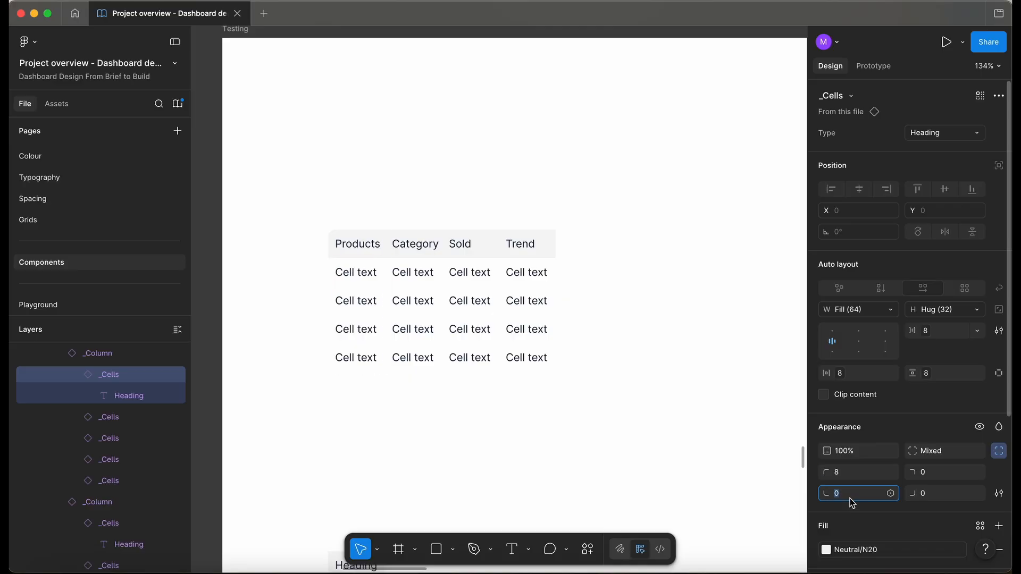
{"action": "type", "text": "8"}
Round the right-hand side of the Trend heading cell with a corner radius of 8
{"action": "left_click", "coordinate": [547, 247]}
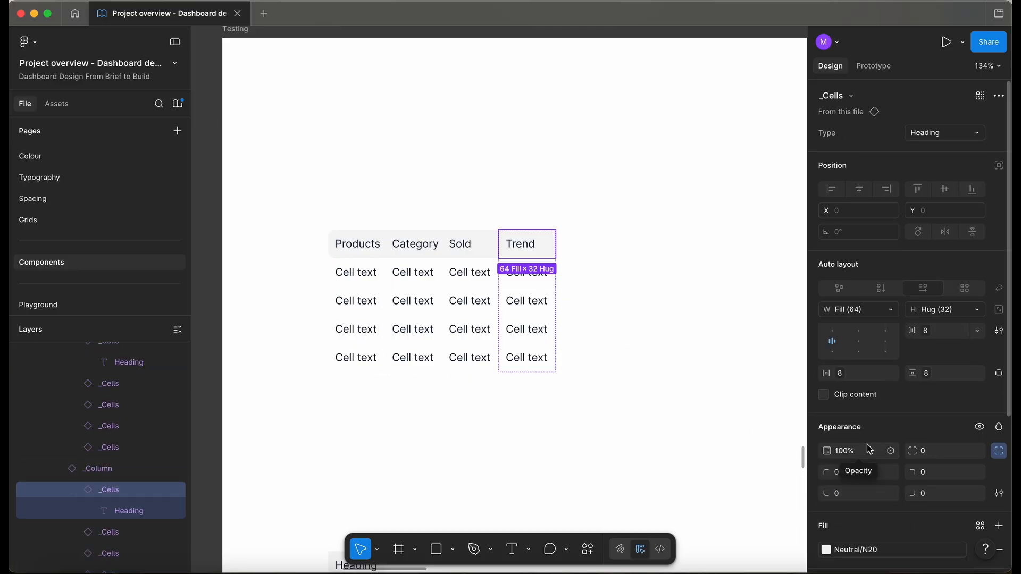
{"action": "left_click", "coordinate": [926, 473]}
{"action": "type", "text": "8"}
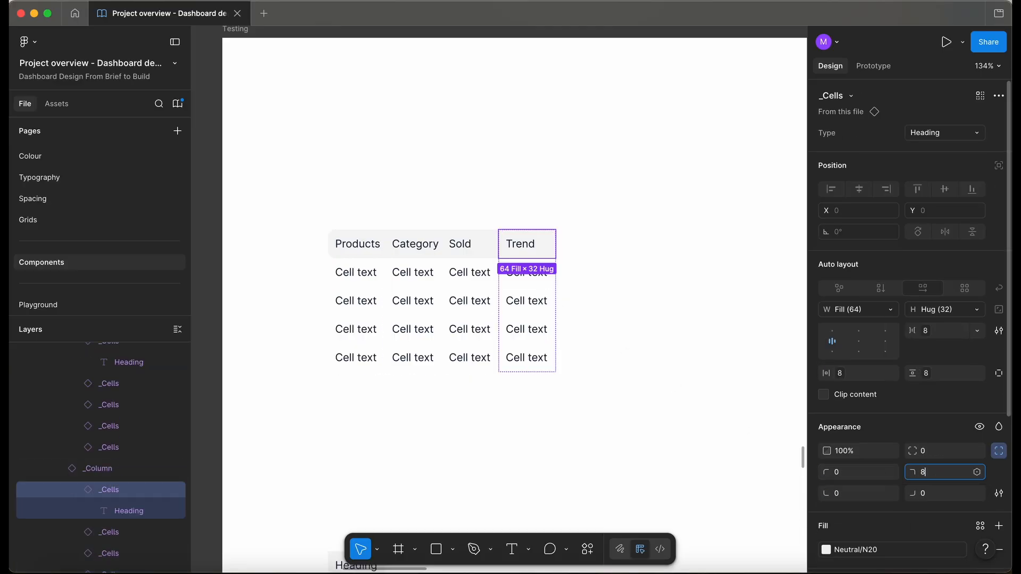
{"action": "left_click", "coordinate": [572, 386]}
Switch the four body cells of the Products column to the Slot type
{"action": "scroll", "coordinate": [449, 285], "scroll_direction": "up", "scroll_amount": 4}
{"action": "scroll", "coordinate": [419, 142], "scroll_direction": "down", "scroll_amount": 7}
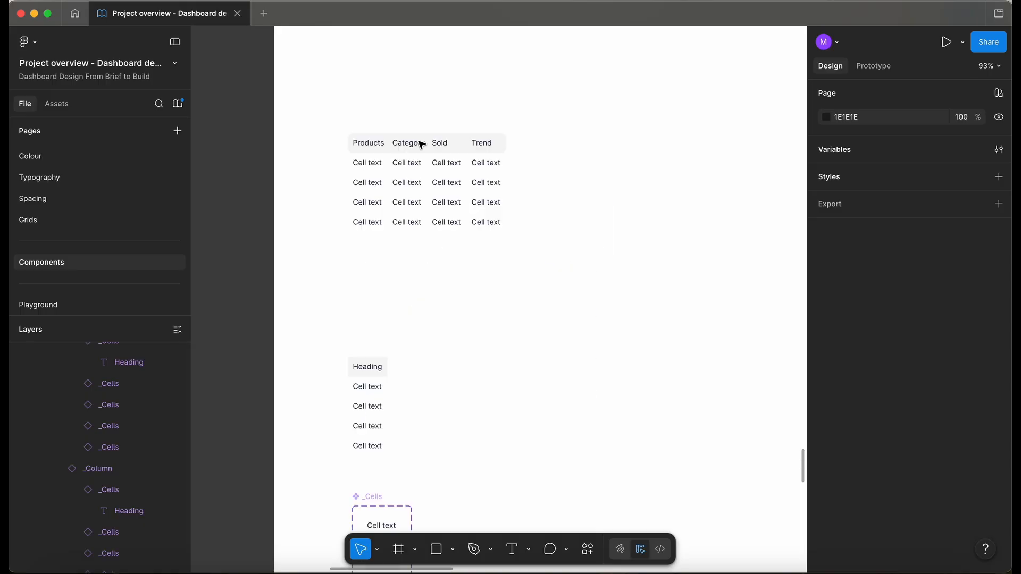
{"action": "scroll", "coordinate": [419, 143], "scroll_direction": "down", "scroll_amount": 2}
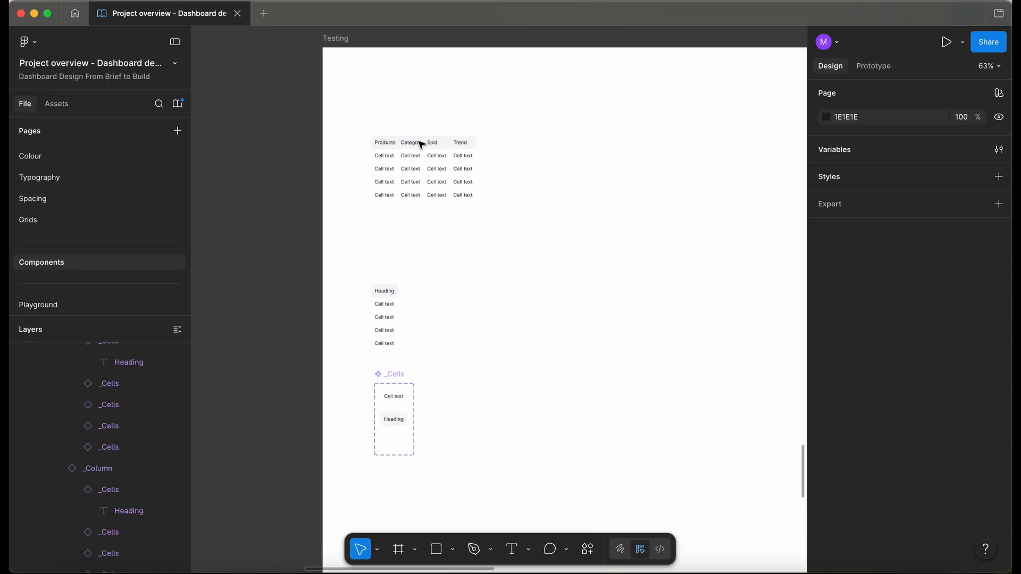
{"action": "left_click", "coordinate": [390, 201]}
{"action": "scroll", "coordinate": [394, 202], "scroll_direction": "up", "scroll_amount": 5}
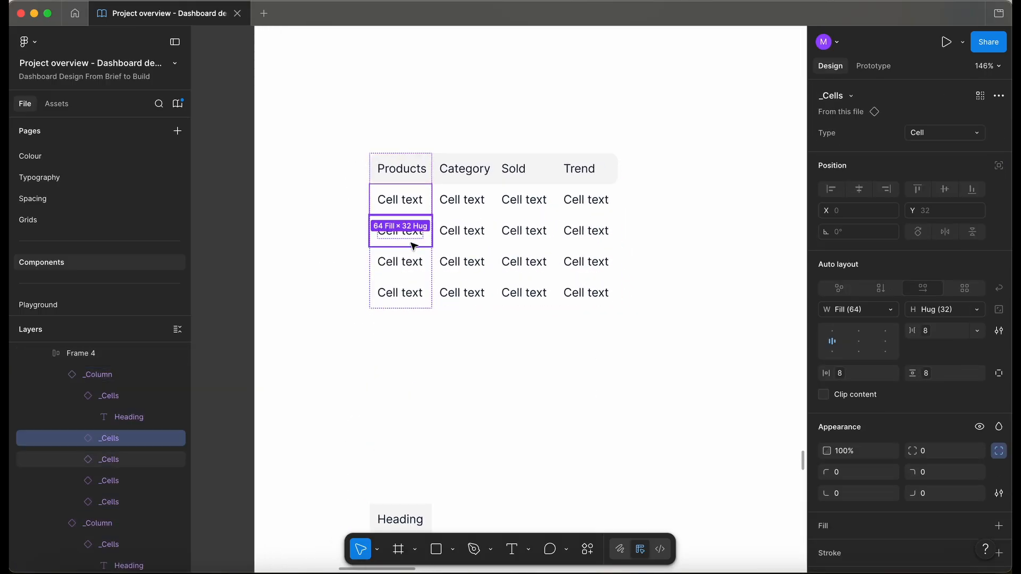
{"action": "left_click", "coordinate": [418, 242], "text": "shift"}
{"action": "left_click", "coordinate": [417, 264], "text": "shift"}
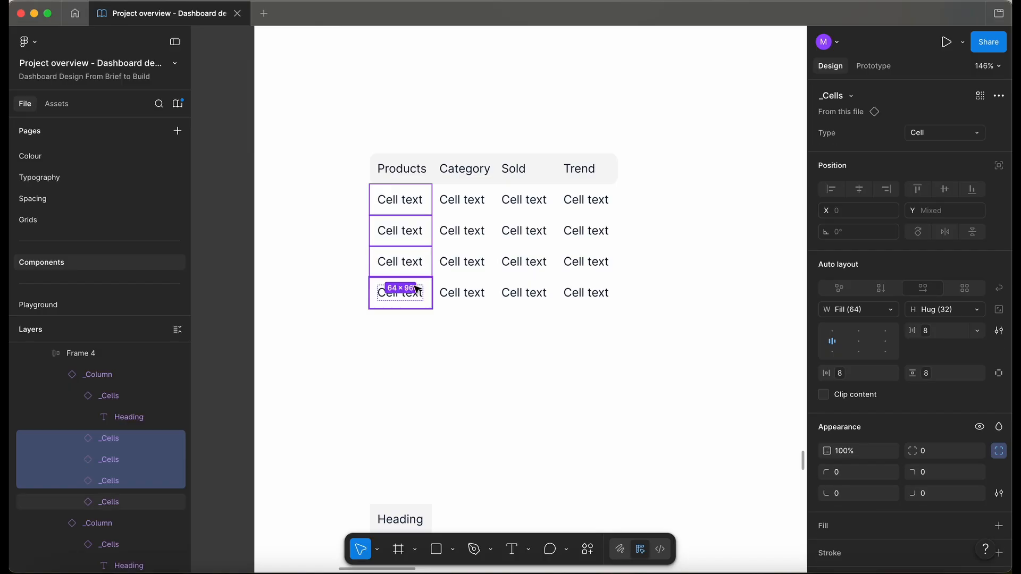
{"action": "left_click", "coordinate": [420, 290], "text": "shift"}
{"action": "left_click", "coordinate": [934, 128]}
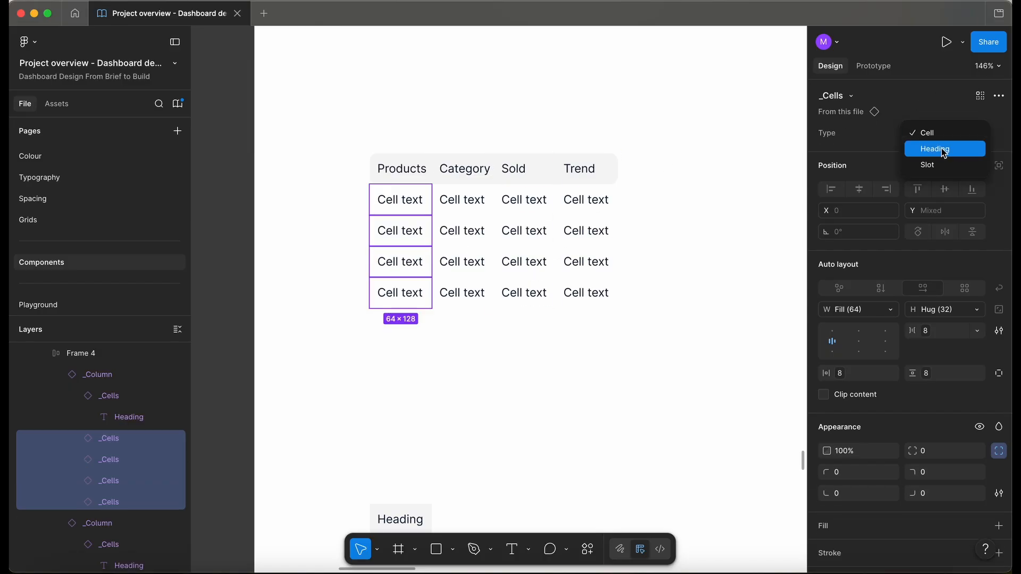
{"action": "left_click", "coordinate": [944, 167]}
{"action": "left_click", "coordinate": [526, 388]}
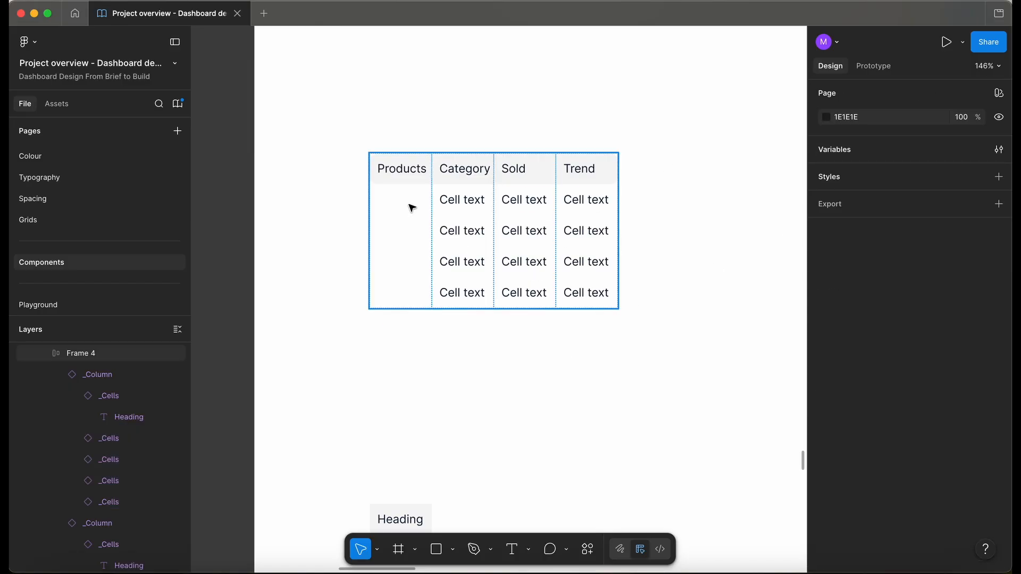
Draw a 24 × 24 circle in the empty area beside the main _Column component and duplicate it into a row of four
{"action": "scroll", "coordinate": [510, 380], "scroll_direction": "down", "scroll_amount": 3}
{"action": "scroll", "coordinate": [510, 379], "scroll_direction": "down", "scroll_amount": 5}
{"action": "scroll", "coordinate": [510, 378], "scroll_direction": "right", "scroll_amount": 3}
{"action": "scroll", "coordinate": [495, 313], "scroll_direction": "down", "scroll_amount": 2}
{"action": "scroll", "coordinate": [494, 314], "scroll_direction": "right", "scroll_amount": 2}
{"action": "scroll", "coordinate": [442, 296], "scroll_direction": "right", "scroll_amount": 2}
{"action": "scroll", "coordinate": [442, 296], "scroll_direction": "down", "scroll_amount": 1}
{"action": "scroll", "coordinate": [449, 304], "scroll_direction": "up", "scroll_amount": 1}
{"action": "left_click", "coordinate": [453, 551]}
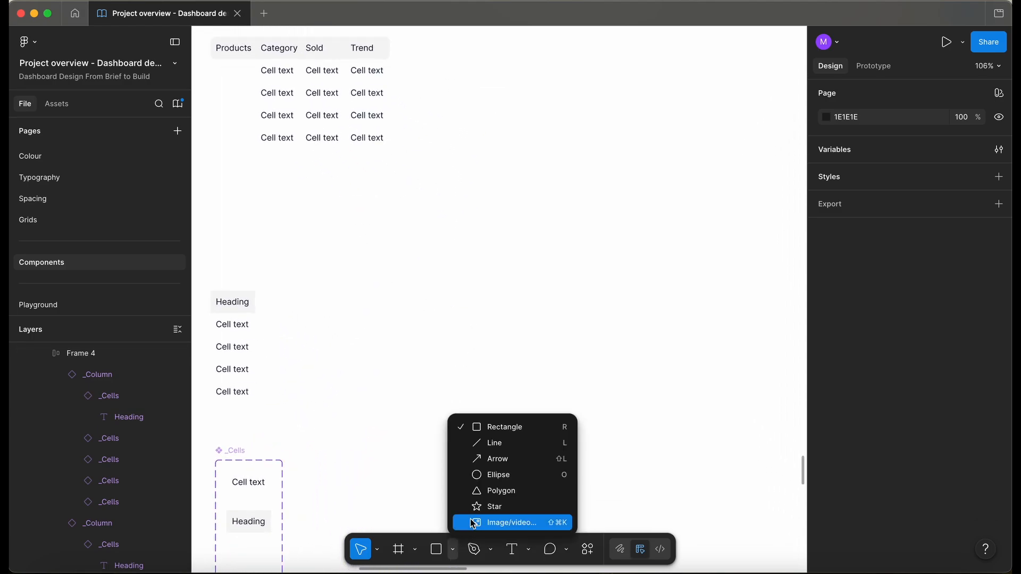
{"action": "left_click", "coordinate": [486, 475]}
{"action": "left_click_drag", "start_coordinate": [476, 300], "coordinate": [488, 315]}
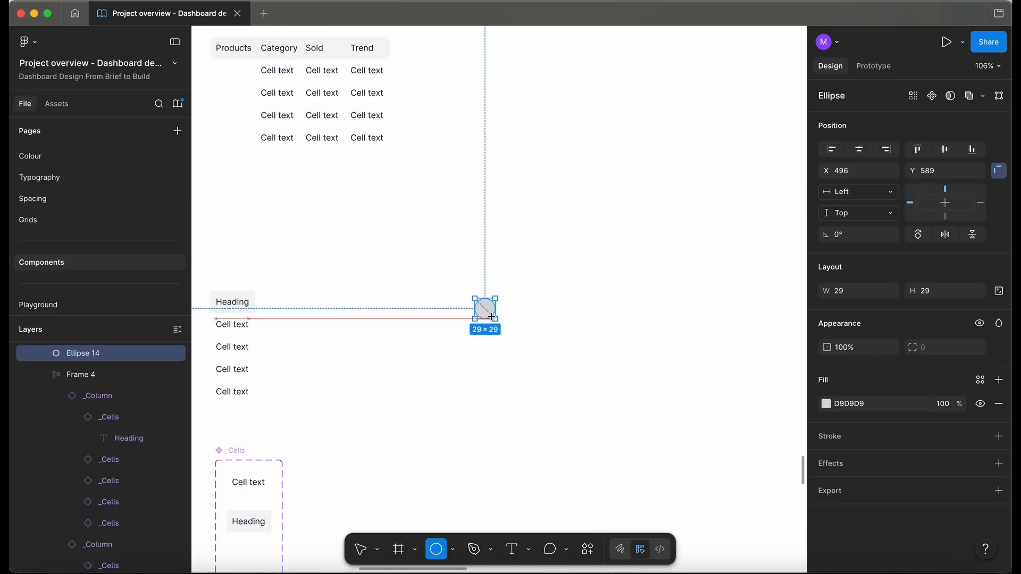
{"action": "scroll", "coordinate": [488, 315], "scroll_direction": "up", "scroll_amount": 3}
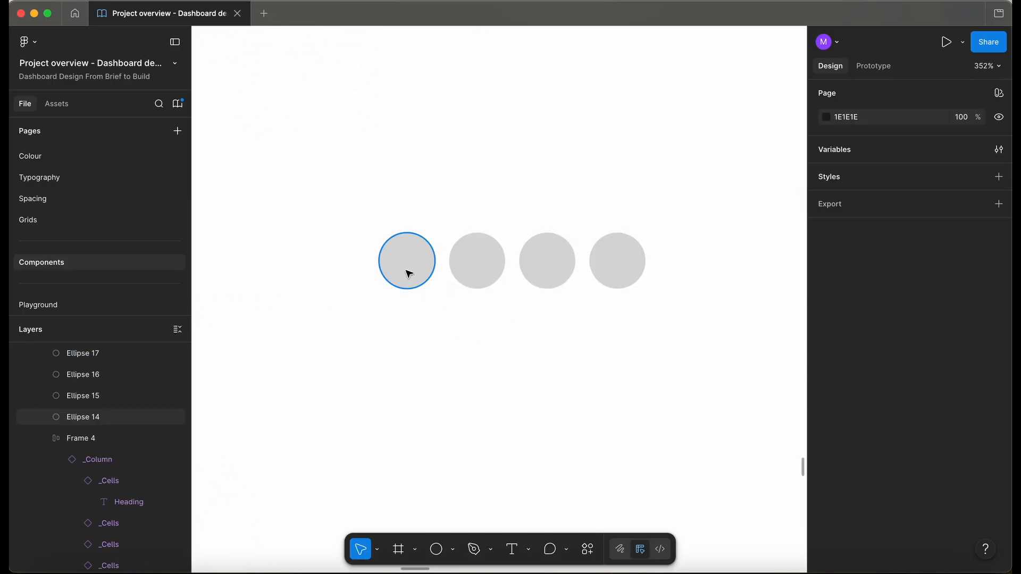
Fill the first circle with an AI-generated image using the prompt "image of a hand bag for e-commerce shop"
{"action": "left_click", "coordinate": [408, 273]}
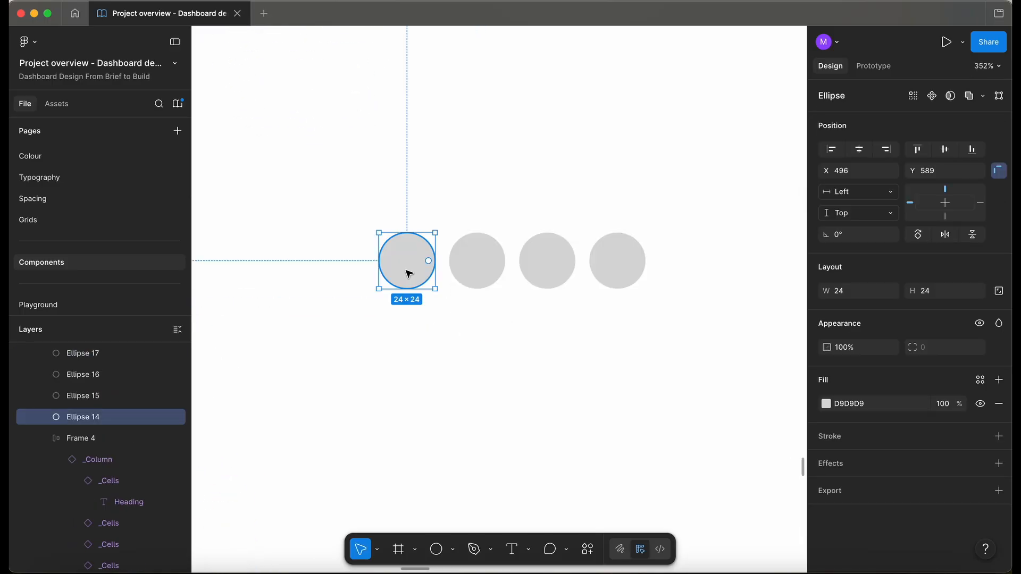
{"action": "left_click", "coordinate": [826, 404]}
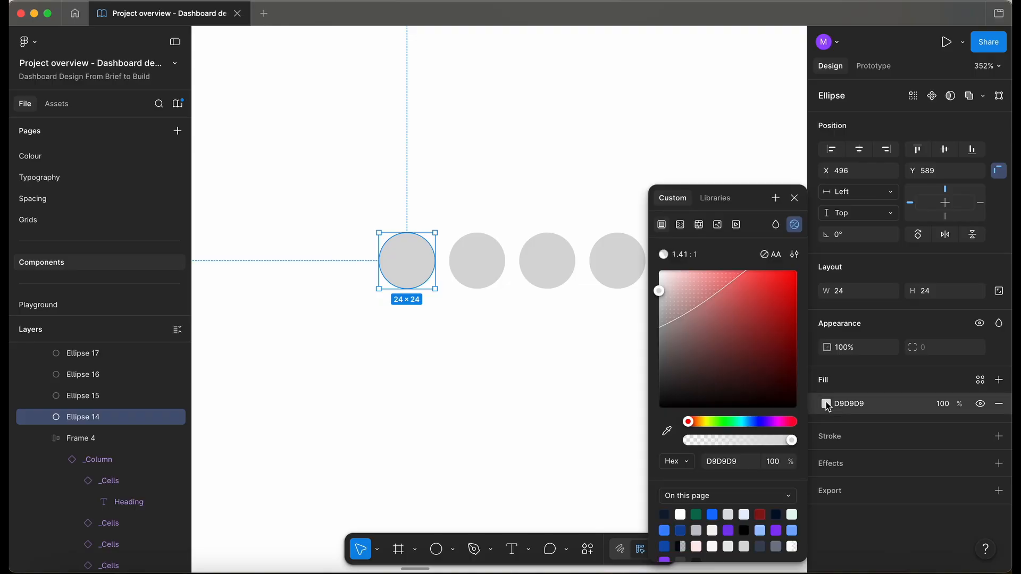
{"action": "left_click", "coordinate": [717, 225]}
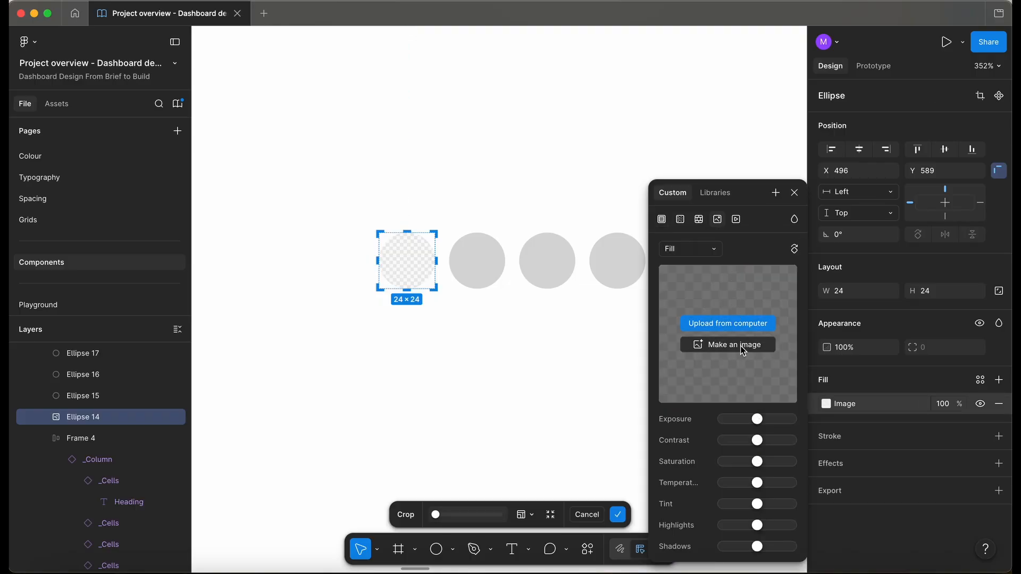
{"action": "left_click", "coordinate": [742, 345]}
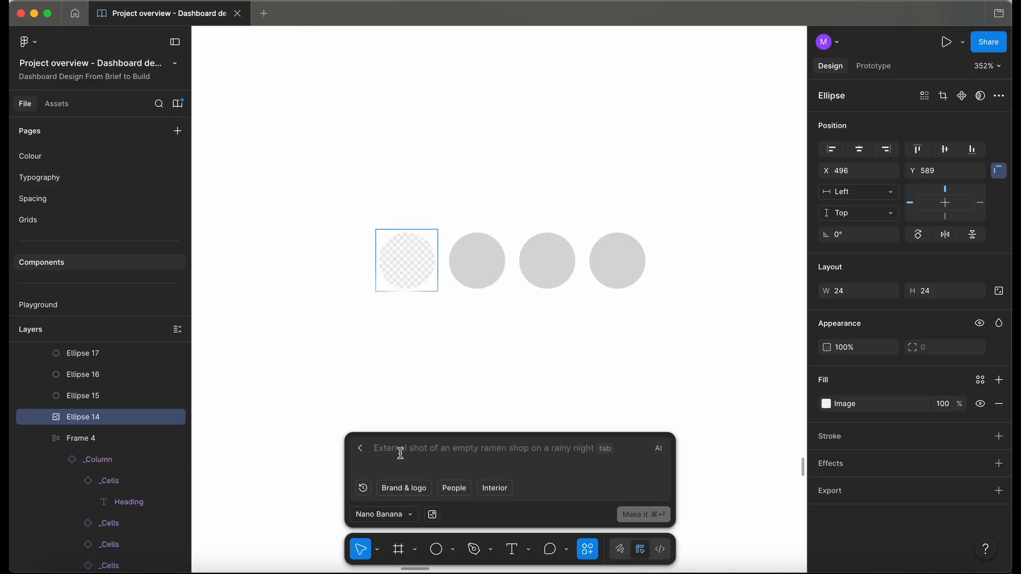
{"action": "type", "text": "image of a hand bag for e-commerce shop"}
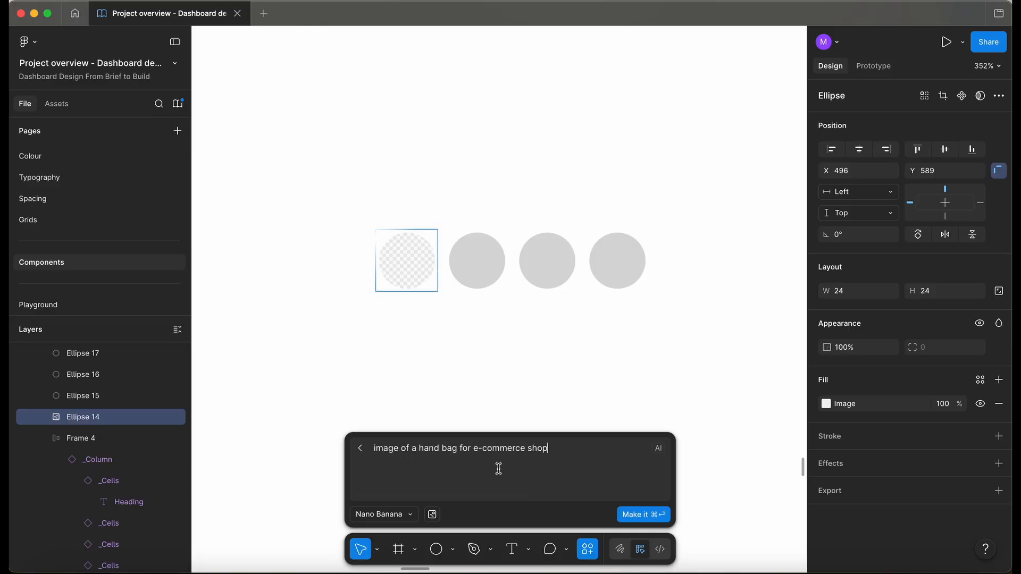
{"action": "left_click", "coordinate": [649, 514]}
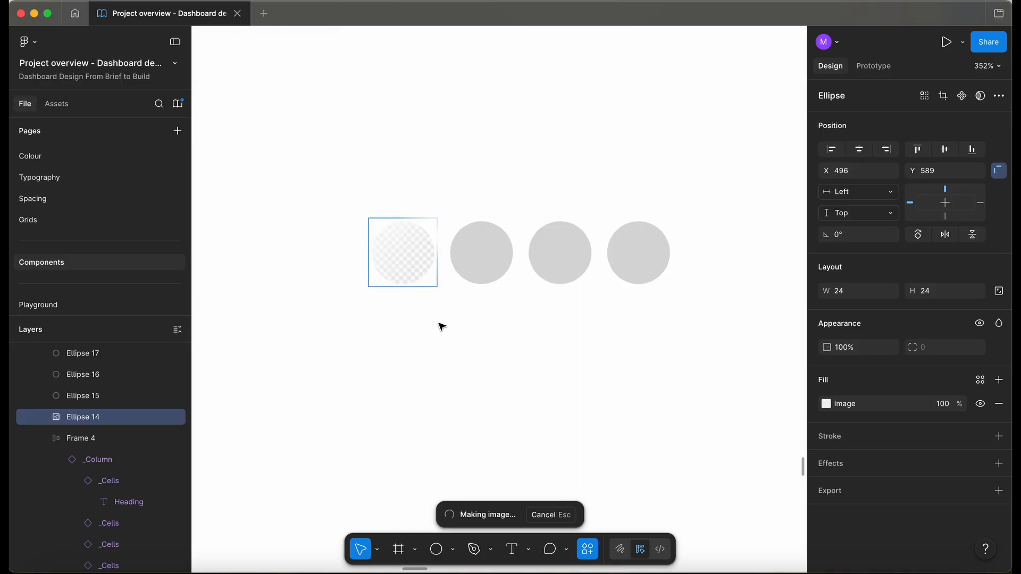
{"action": "scroll", "coordinate": [441, 326], "scroll_direction": "up", "scroll_amount": 3}
{"action": "scroll", "coordinate": [404, 287], "scroll_direction": "up", "scroll_amount": 2}
{"action": "scroll", "coordinate": [397, 278], "scroll_direction": "down", "scroll_amount": 4}
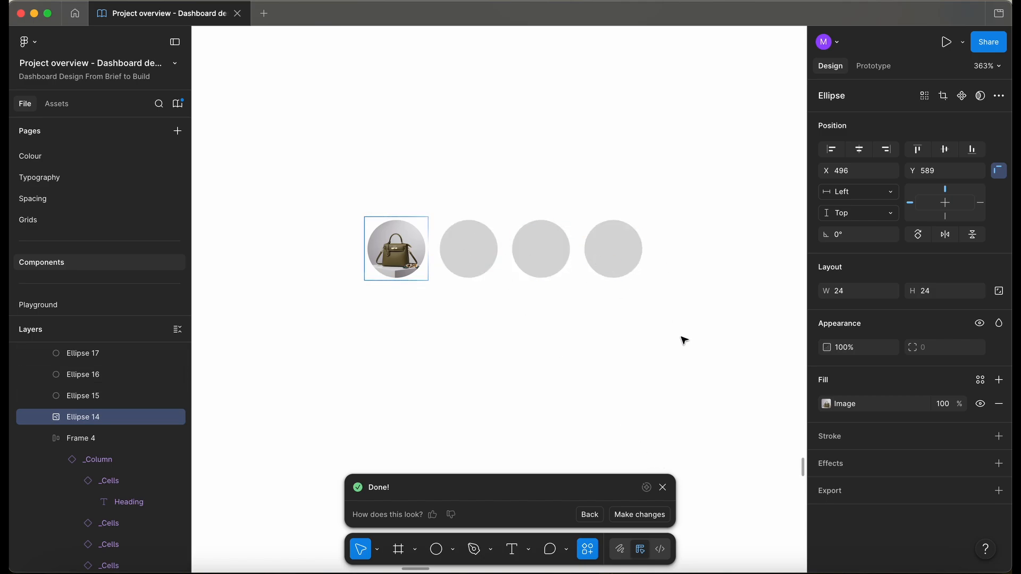
{"action": "left_click", "coordinate": [663, 488]}
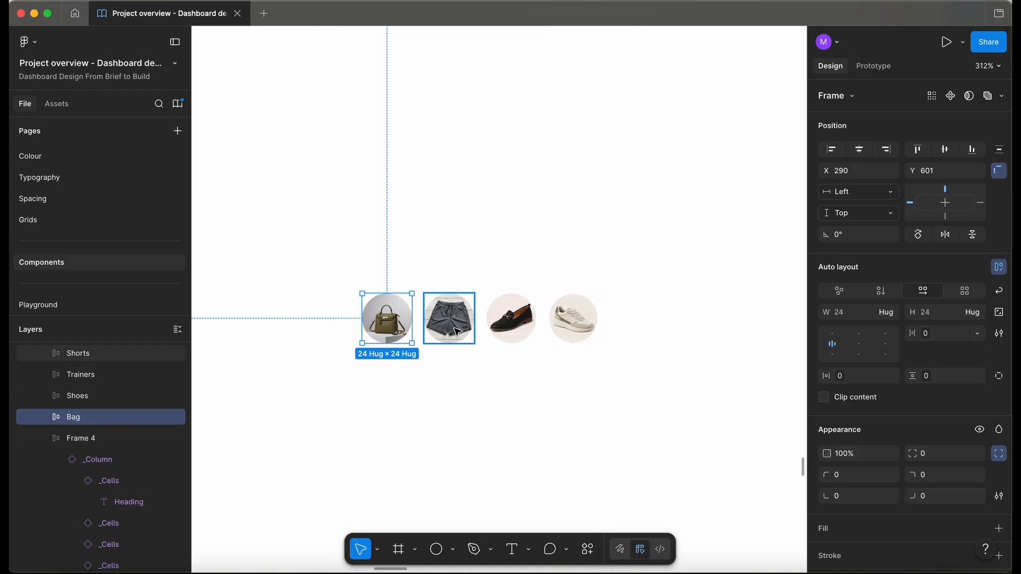
Combine the Bag, Shorts, Shoes and Trainers image frames into one component set
{"action": "left_click", "coordinate": [450, 319]}
{"action": "left_click", "coordinate": [510, 319]}
{"action": "left_click", "coordinate": [550, 335]}
{"action": "key", "text": "super+a"}
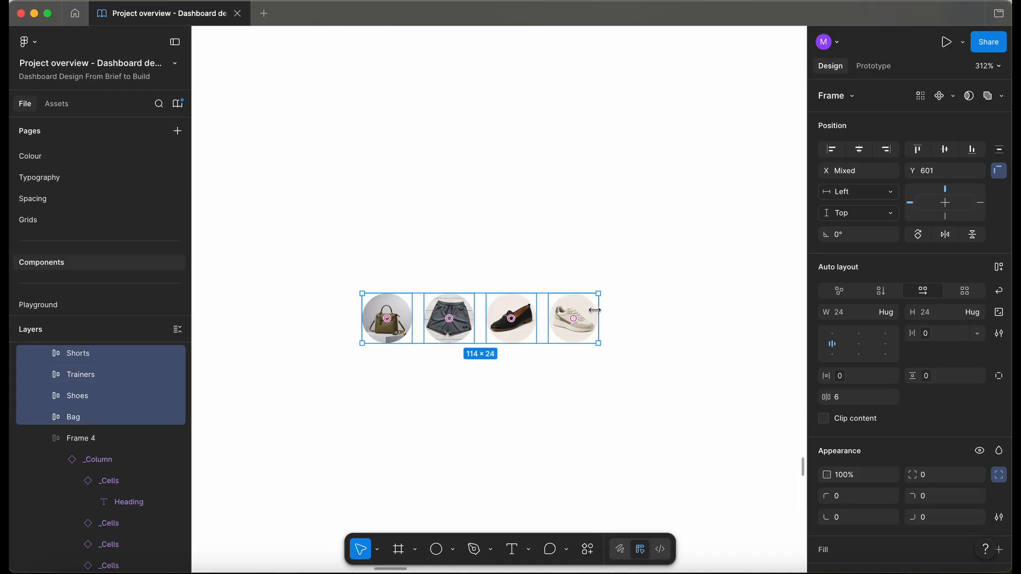
{"action": "left_click", "coordinate": [954, 99]}
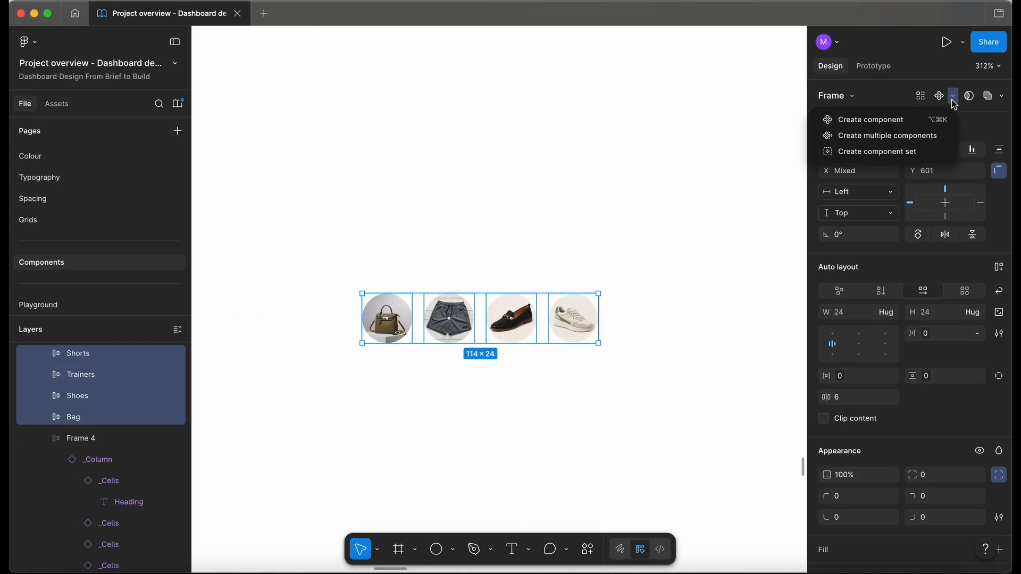
{"action": "left_click", "coordinate": [940, 136]}
{"action": "left_click", "coordinate": [911, 123]}
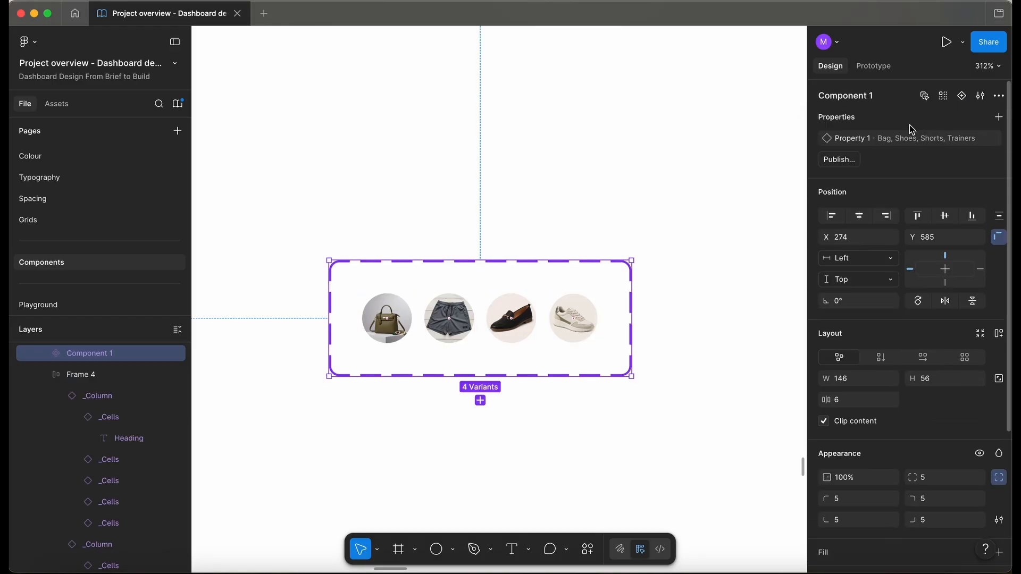
Stack the image variants in a vertical auto layout and move the component set below the _Cells set
{"action": "scroll", "coordinate": [473, 387], "scroll_direction": "down", "scroll_amount": 5}
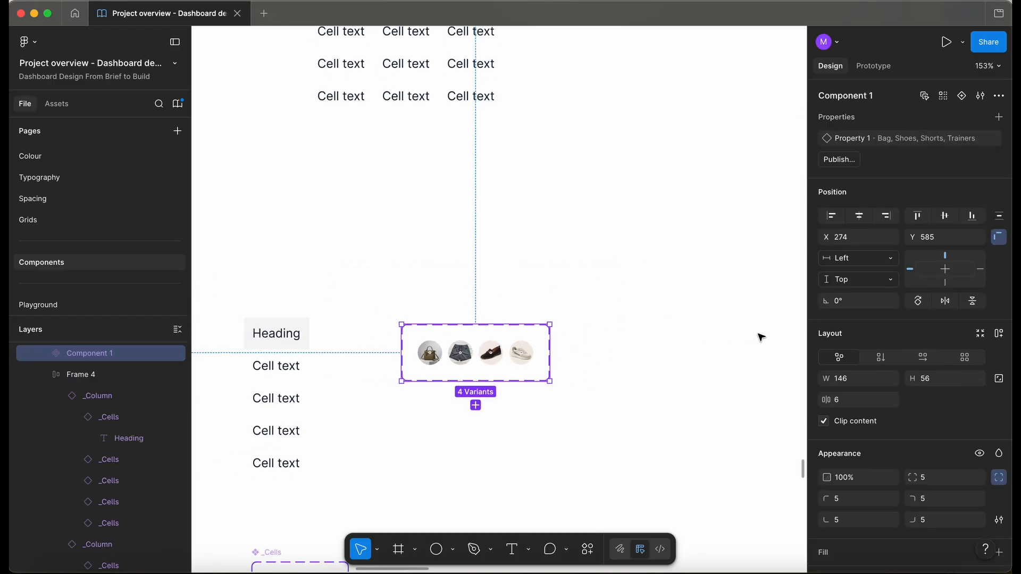
{"action": "key", "text": "shift+a"}
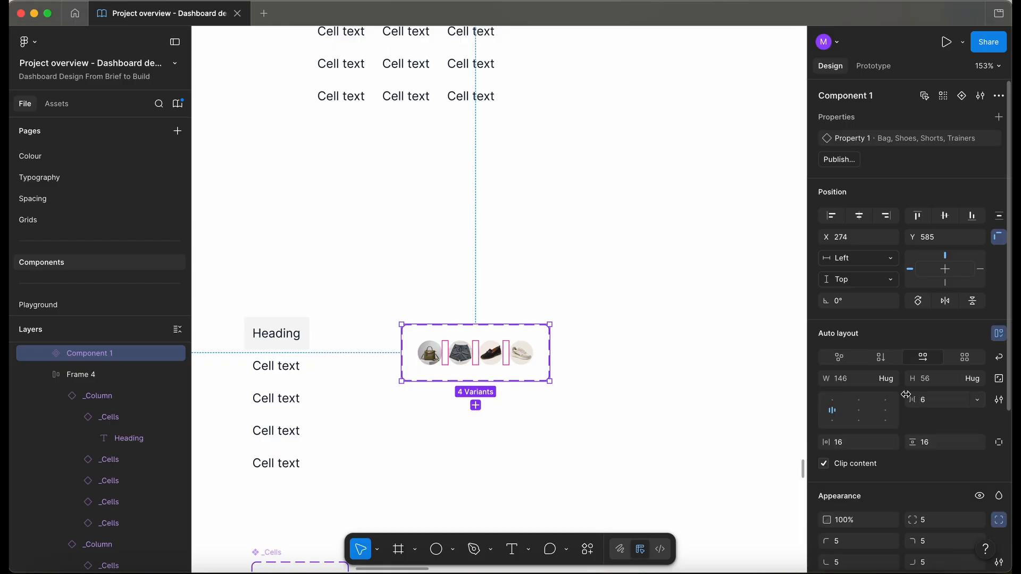
{"action": "left_click", "coordinate": [881, 358]}
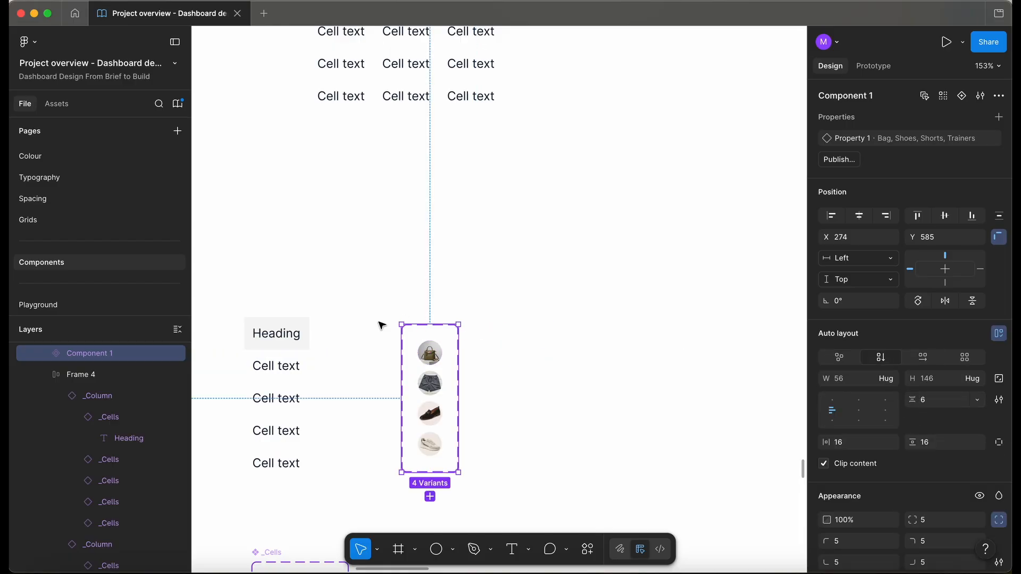
{"action": "scroll", "coordinate": [433, 327], "scroll_direction": "down", "scroll_amount": 5}
{"action": "scroll", "coordinate": [508, 485], "scroll_direction": "down", "scroll_amount": 3}
{"action": "scroll", "coordinate": [509, 485], "scroll_direction": "left", "scroll_amount": 2}
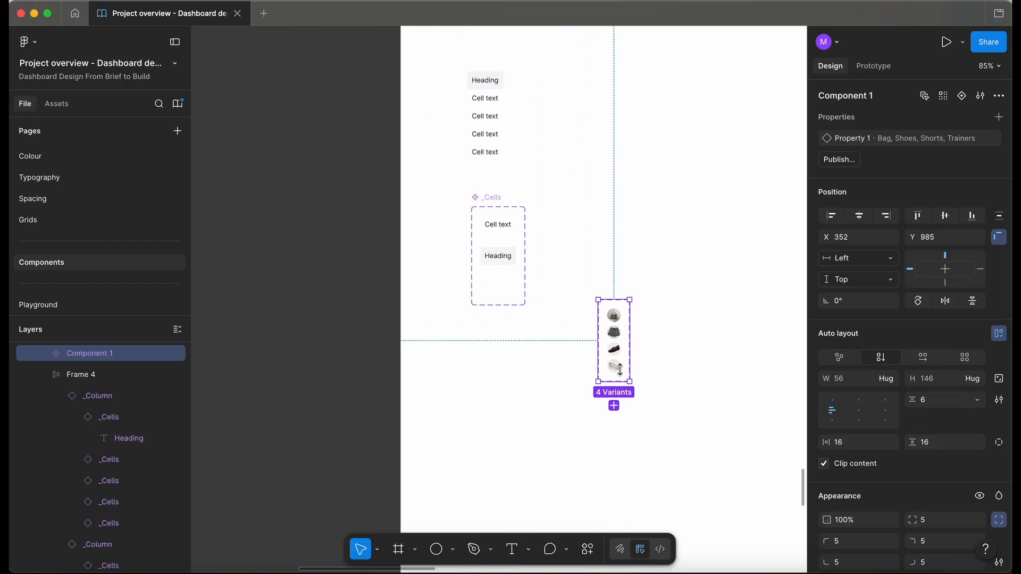
{"action": "left_click_drag", "start_coordinate": [626, 340], "coordinate": [501, 396]}
Rename the image component set to "_ProductImages" and its variant property to "Tye"
{"action": "double_click", "coordinate": [845, 96]}
{"action": "key", "text": "BackSpace"}
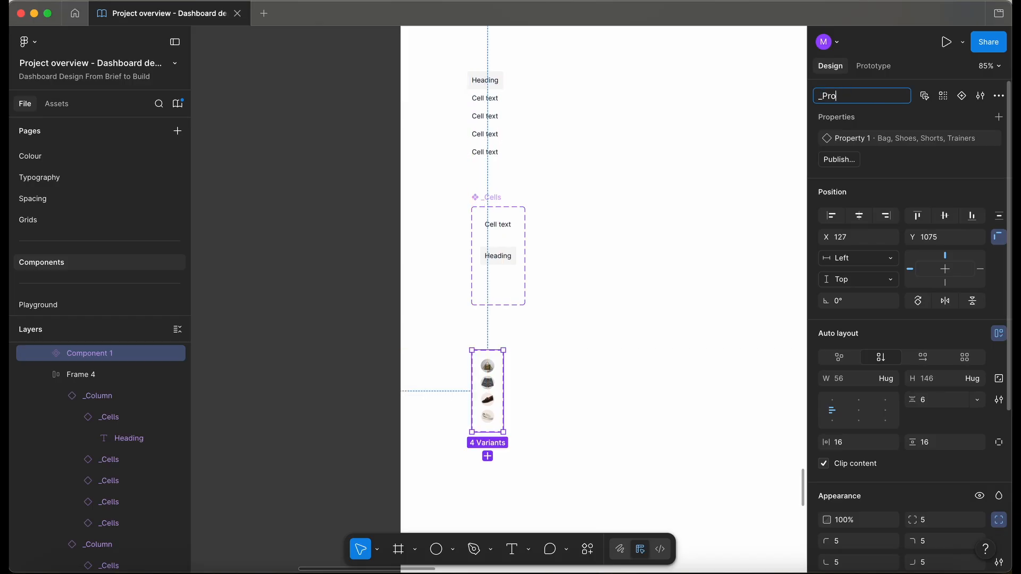
{"action": "type", "text": "_ProductImages"}
{"action": "double_click", "coordinate": [851, 138]}
{"action": "type", "text": "Ty"}
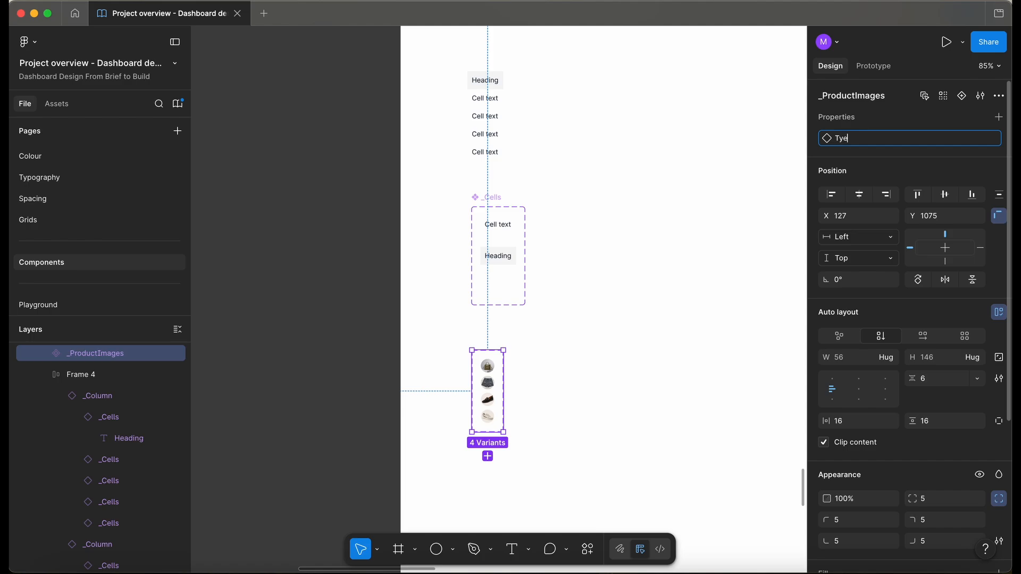
{"action": "type", "text": "e"}
{"action": "left_click", "coordinate": [542, 379]}
Insert a _ProductImages instance from the Table v1 components into the first slot cell of the Products column
{"action": "scroll", "coordinate": [543, 378], "scroll_direction": "up", "scroll_amount": 5}
{"action": "scroll", "coordinate": [543, 378], "scroll_direction": "left", "scroll_amount": 1}
{"action": "left_click", "coordinate": [465, 201]}
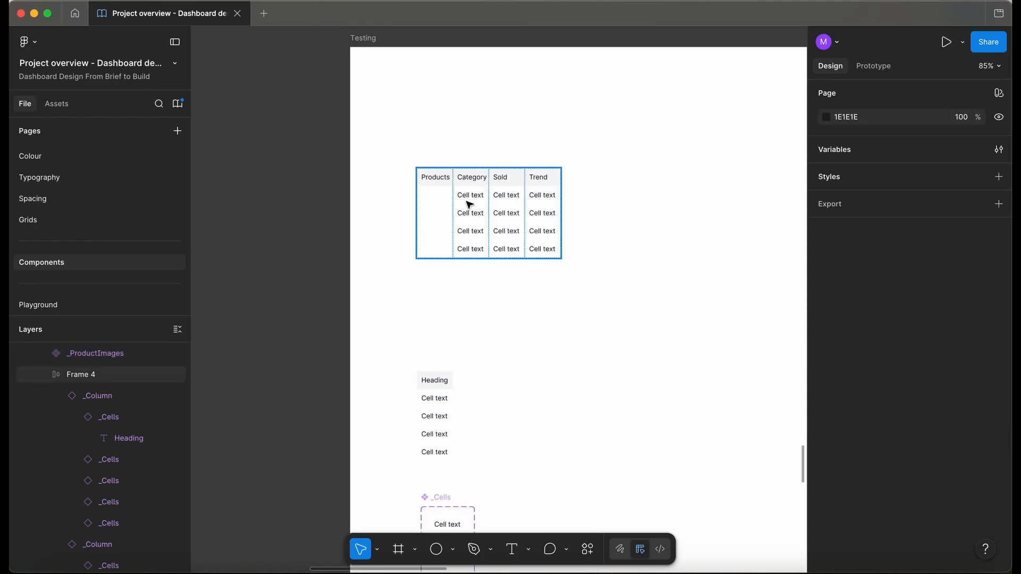
{"action": "scroll", "coordinate": [465, 201], "scroll_direction": "up", "scroll_amount": 3}
{"action": "left_click", "coordinate": [420, 200]}
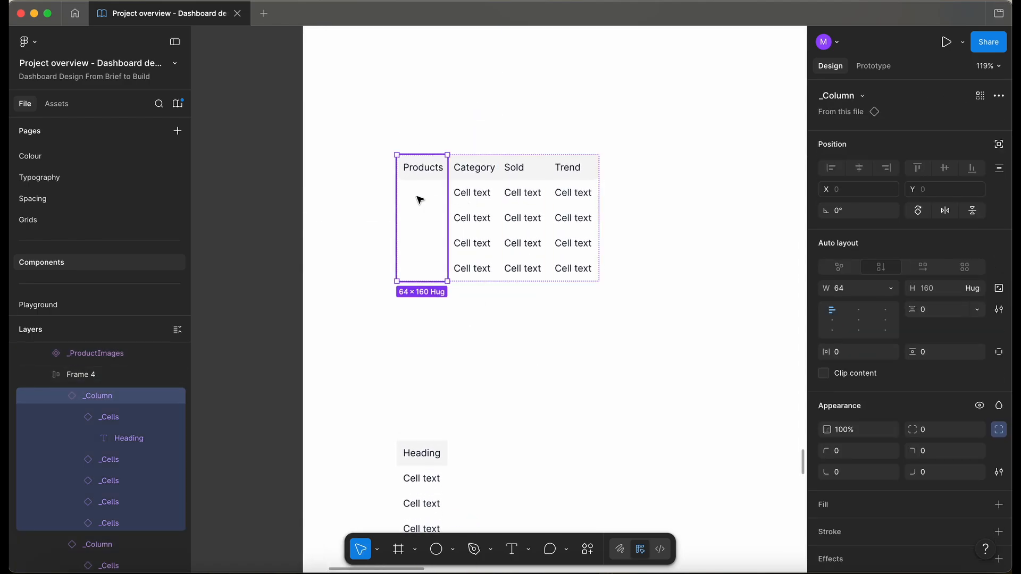
{"action": "scroll", "coordinate": [420, 200], "scroll_direction": "up", "scroll_amount": 5}
{"action": "left_click", "coordinate": [420, 200]}
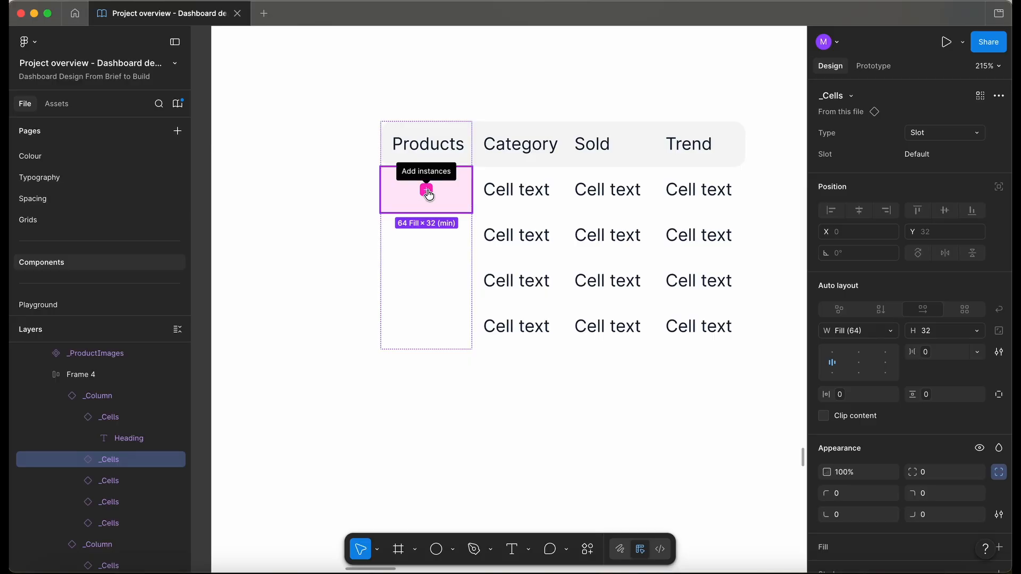
{"action": "left_click", "coordinate": [427, 191]}
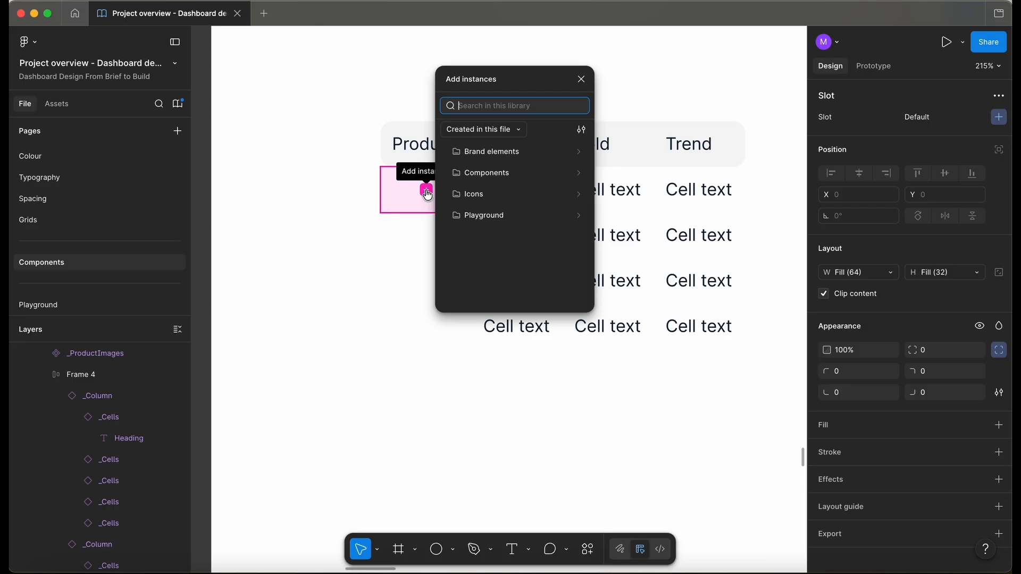
{"action": "left_click", "coordinate": [501, 173]}
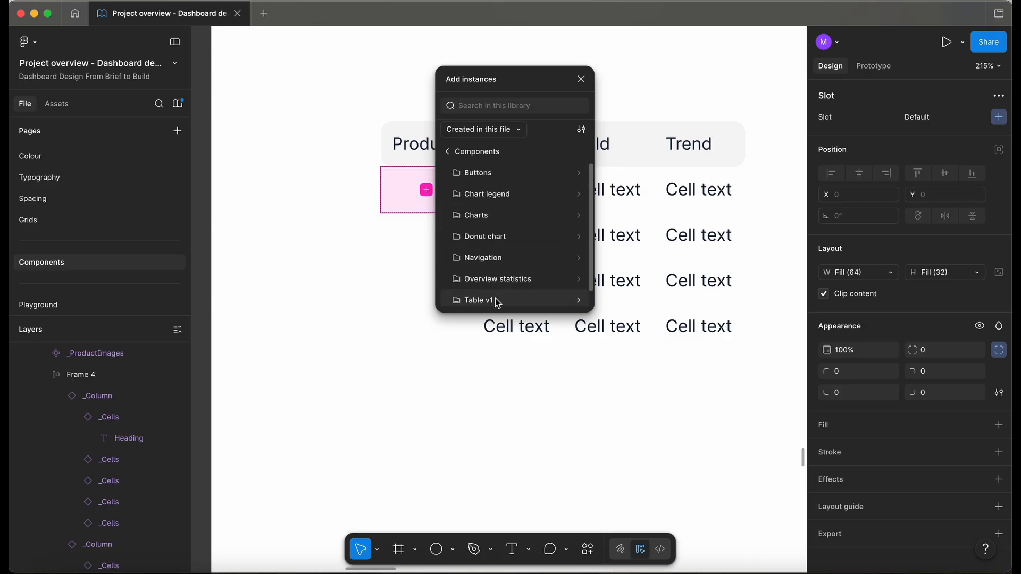
{"action": "left_click", "coordinate": [529, 301]}
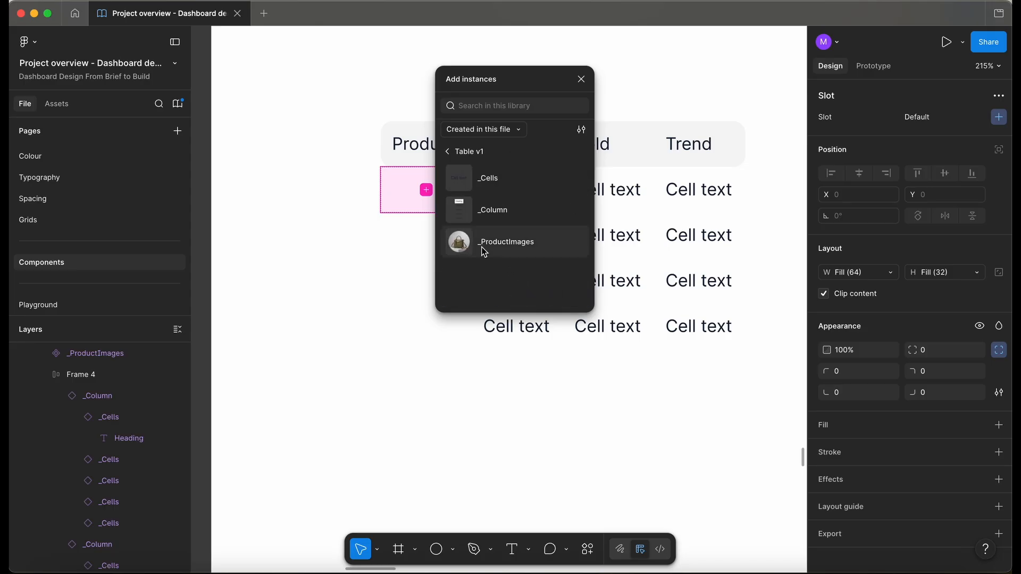
{"action": "left_click", "coordinate": [509, 244]}
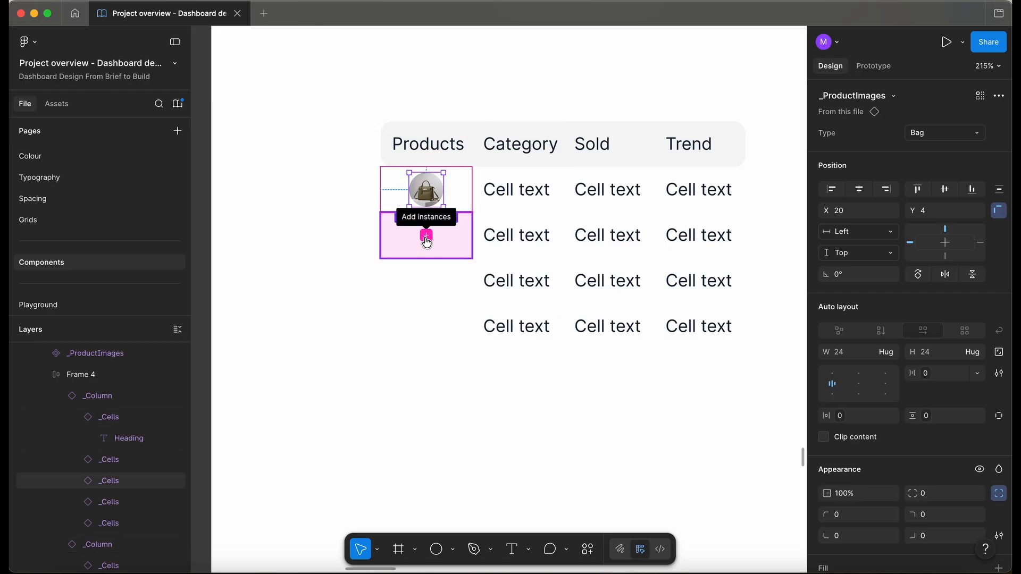
Add _ProductImages instances to the three remaining slot cells of the Products column
{"action": "left_click", "coordinate": [426, 236]}
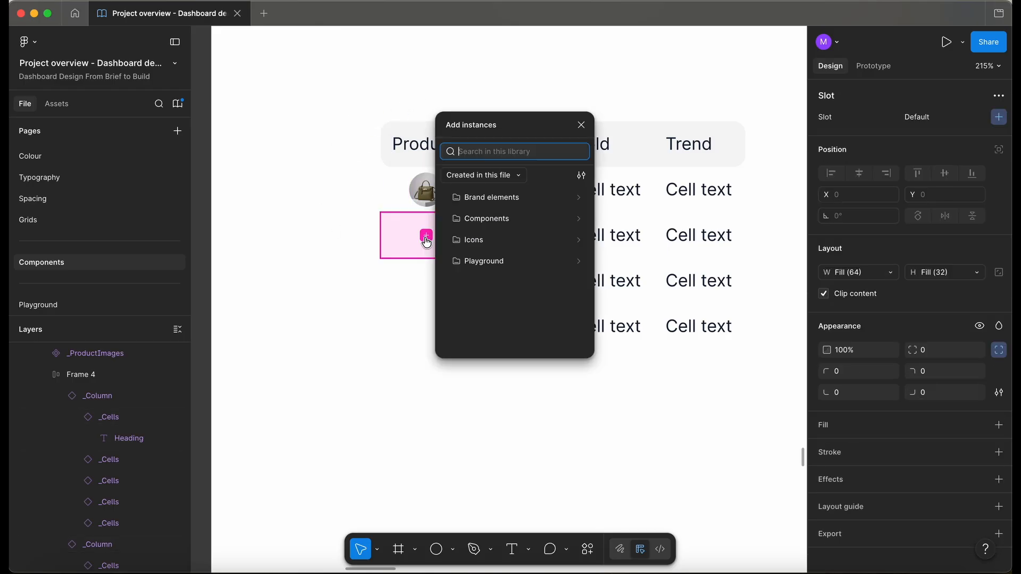
{"action": "left_click", "coordinate": [509, 221]}
{"action": "left_click", "coordinate": [496, 349]}
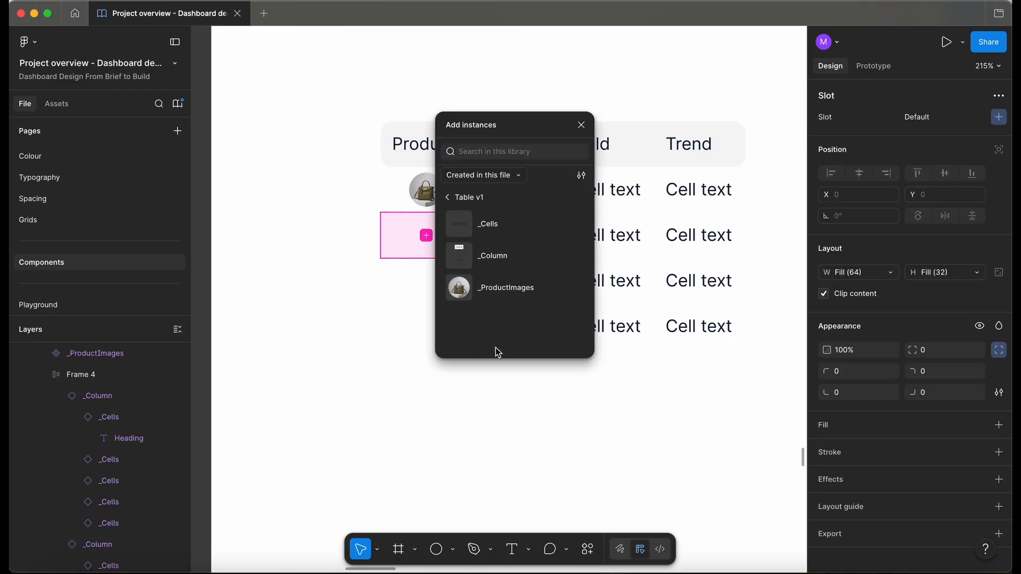
{"action": "left_click", "coordinate": [505, 287]}
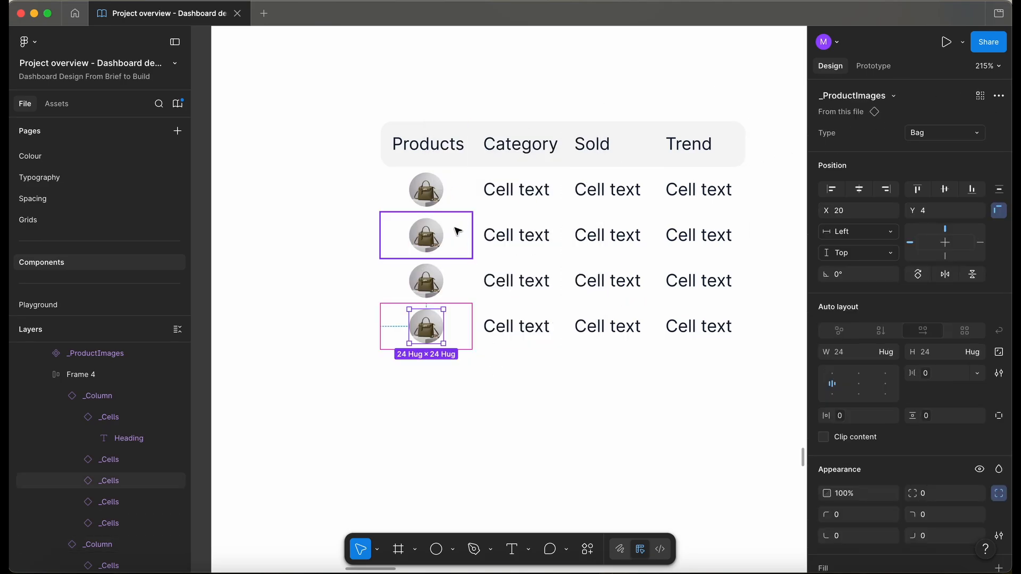
Set the product image in the second row to the Shoes variant
{"action": "double_click", "coordinate": [432, 235]}
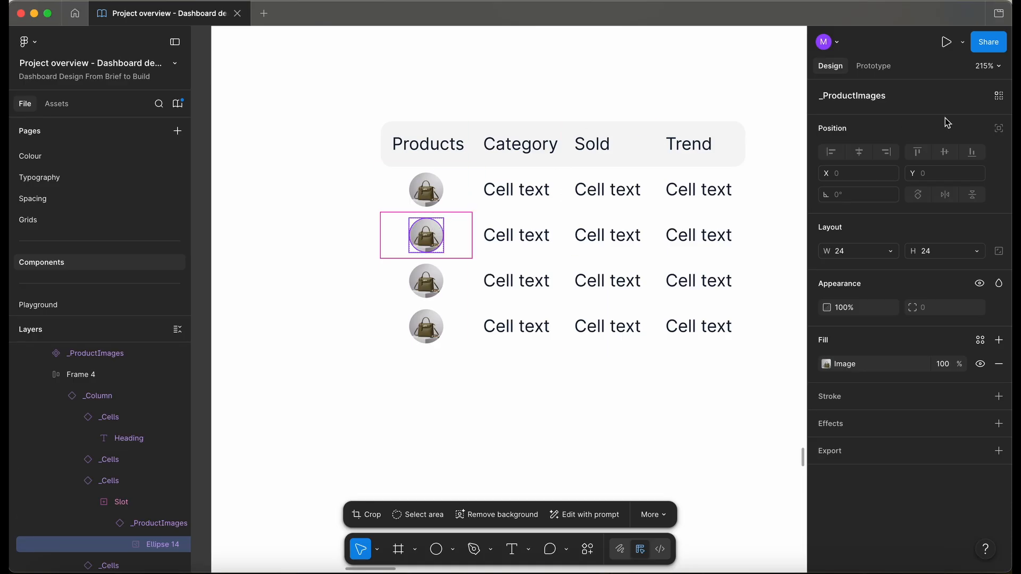
{"action": "left_click", "coordinate": [413, 188]}
{"action": "double_click", "coordinate": [433, 233]}
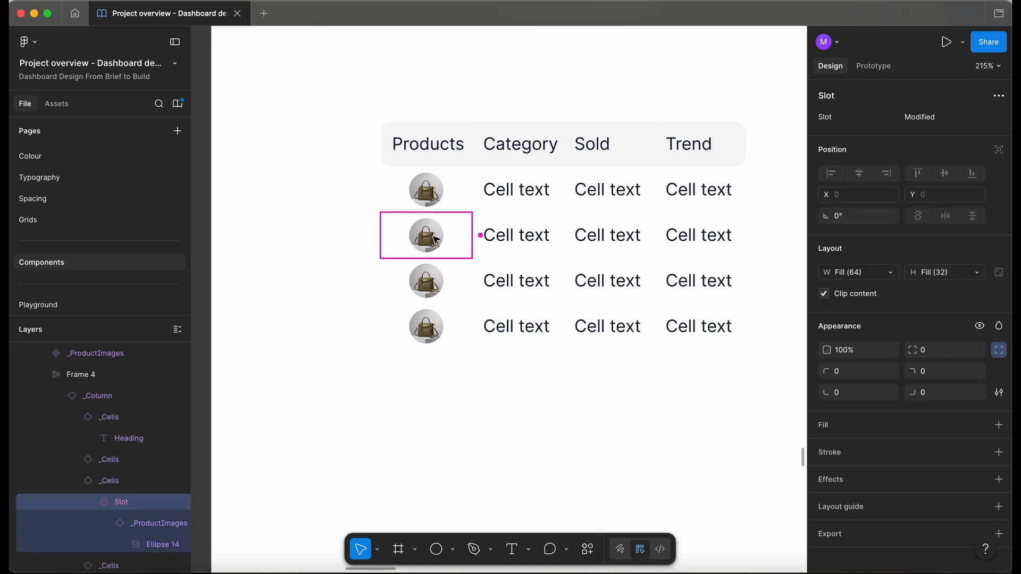
{"action": "double_click", "coordinate": [432, 233]}
{"action": "left_click", "coordinate": [938, 133]}
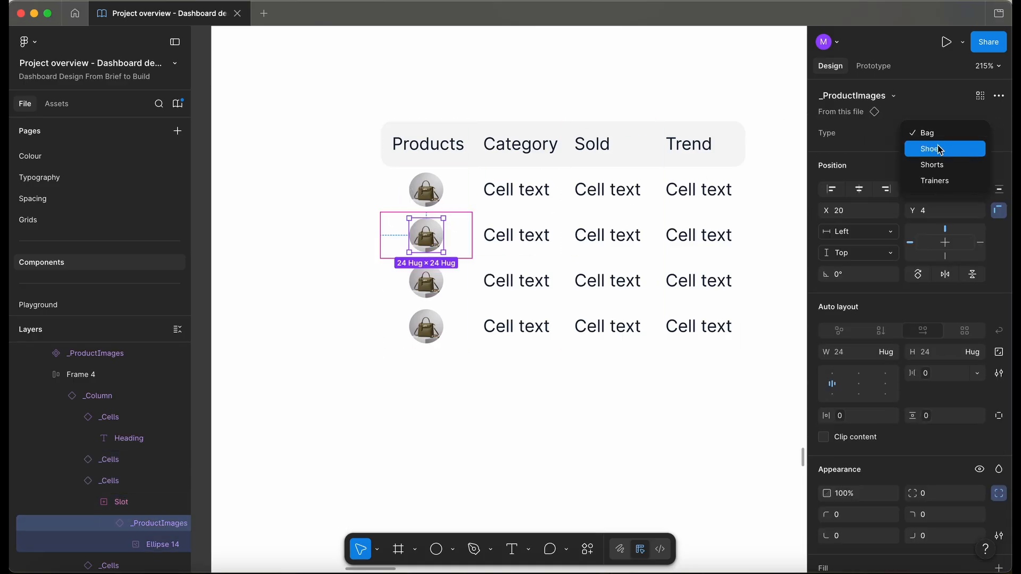
{"action": "left_click", "coordinate": [936, 146]}
Switch the third row's product image to Shorts and the fourth row's to Trainers
{"action": "double_click", "coordinate": [434, 281]}
{"action": "double_click", "coordinate": [434, 281]}
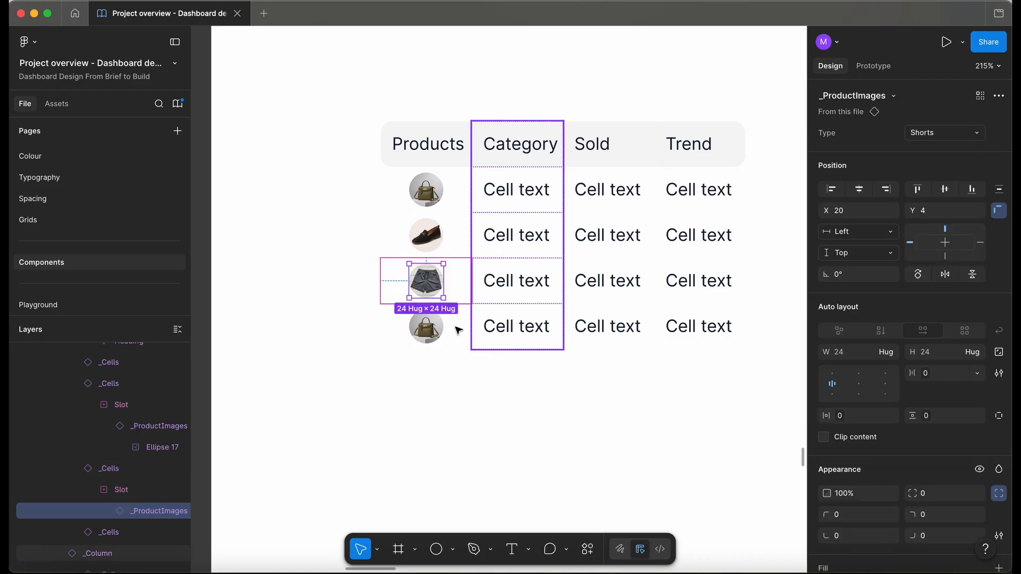
{"action": "left_click", "coordinate": [458, 330]}
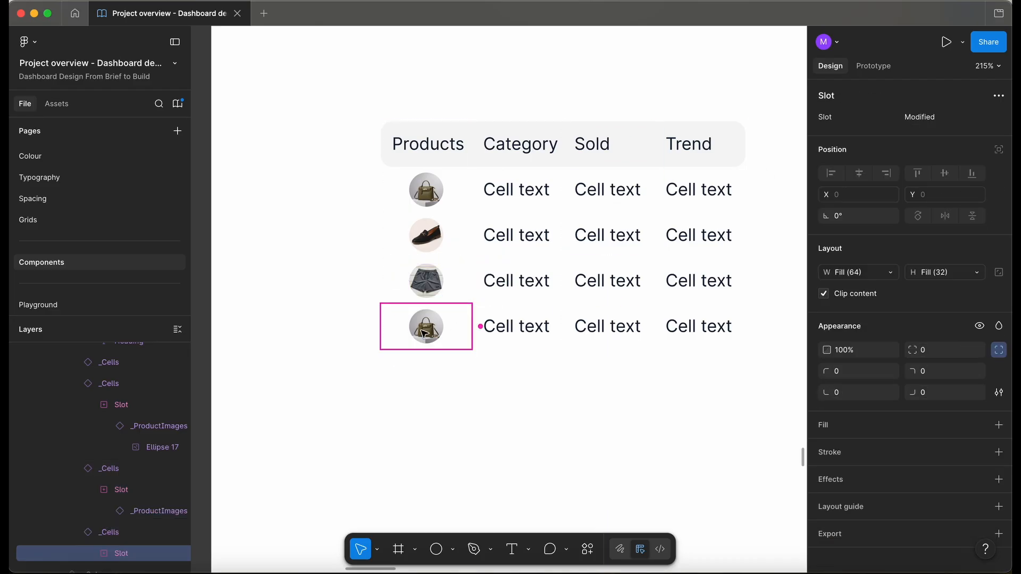
{"action": "double_click", "coordinate": [426, 325]}
{"action": "double_click", "coordinate": [426, 326]}
{"action": "left_click", "coordinate": [944, 133]}
{"action": "left_click", "coordinate": [946, 182]}
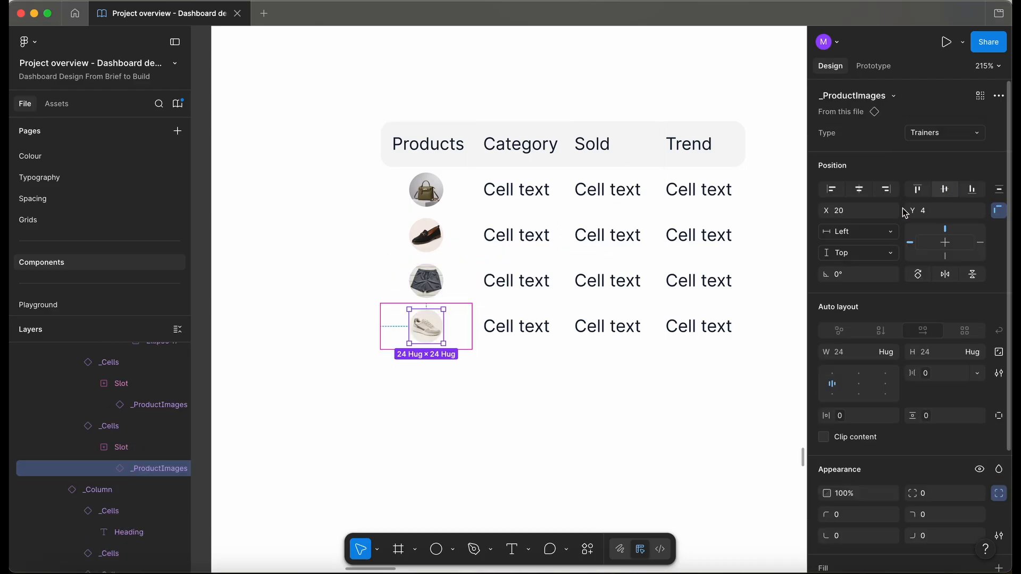
Fill the Category column's cells with Bags, Shoes, Shorts and Trainers
{"action": "left_click", "coordinate": [522, 191]}
{"action": "double_click", "coordinate": [527, 193]}
{"action": "double_click", "coordinate": [526, 192]}
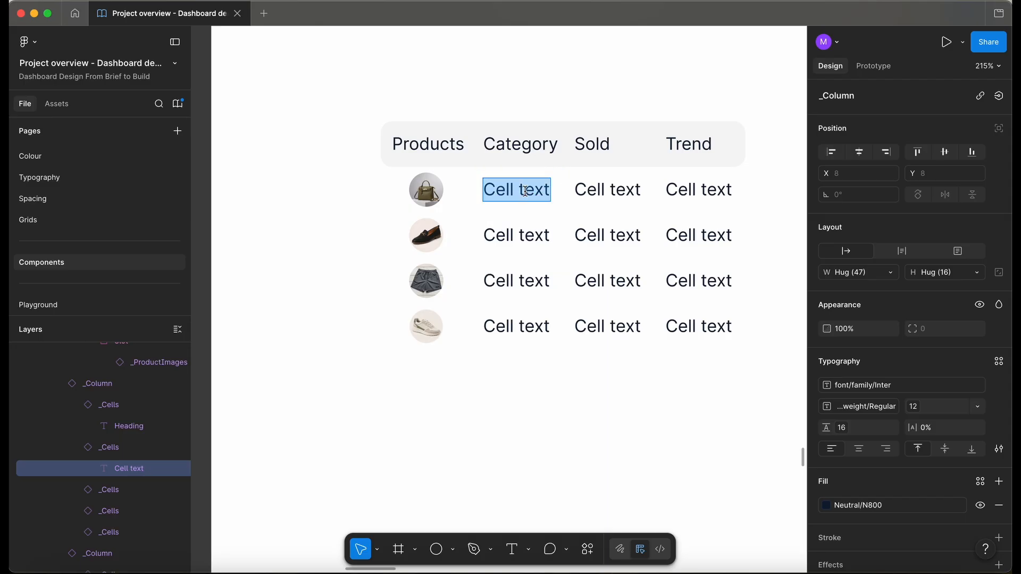
{"action": "type", "text": "Bags"}
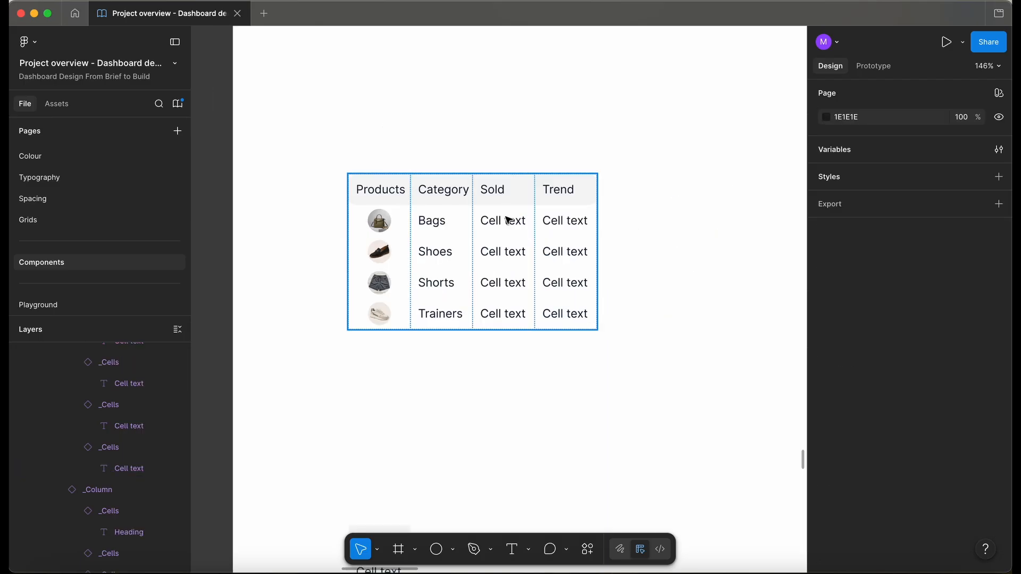
Fill the Sold column's cells with £4500, £2500, £1400 and £6000
{"action": "scroll", "coordinate": [505, 221], "scroll_direction": "up", "scroll_amount": 3}
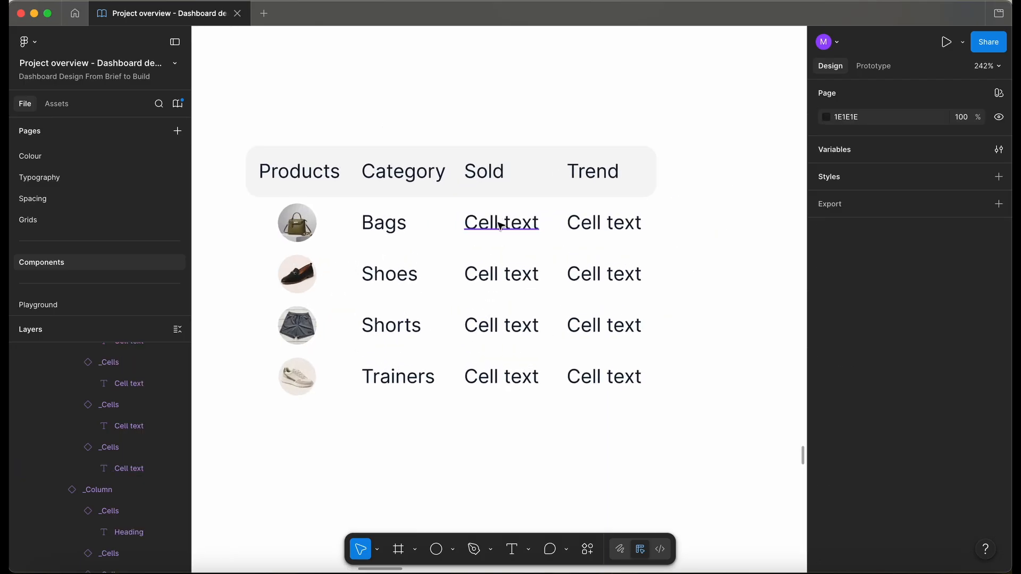
{"action": "double_click", "coordinate": [497, 222]}
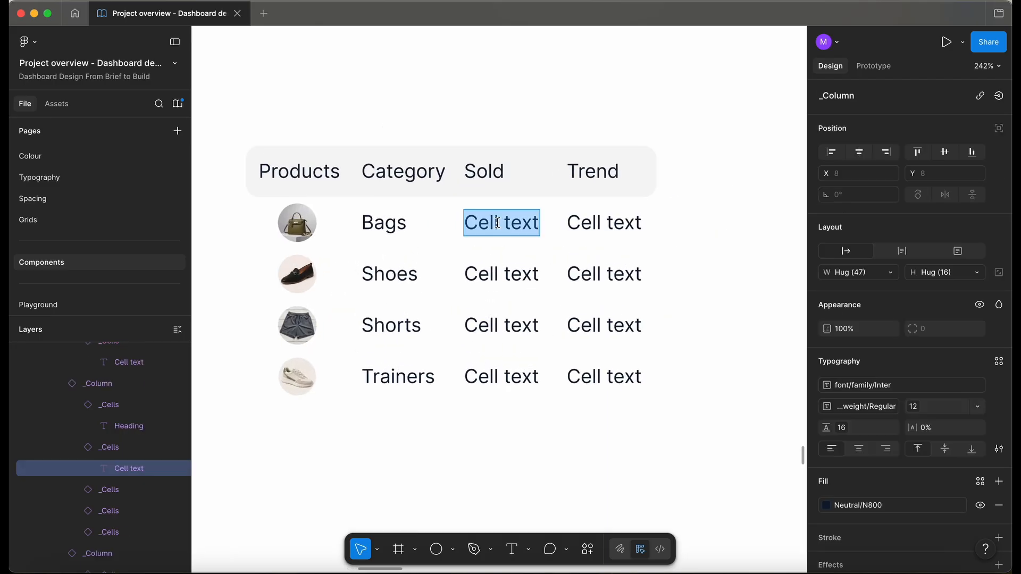
{"action": "type", "text": "£4500"}
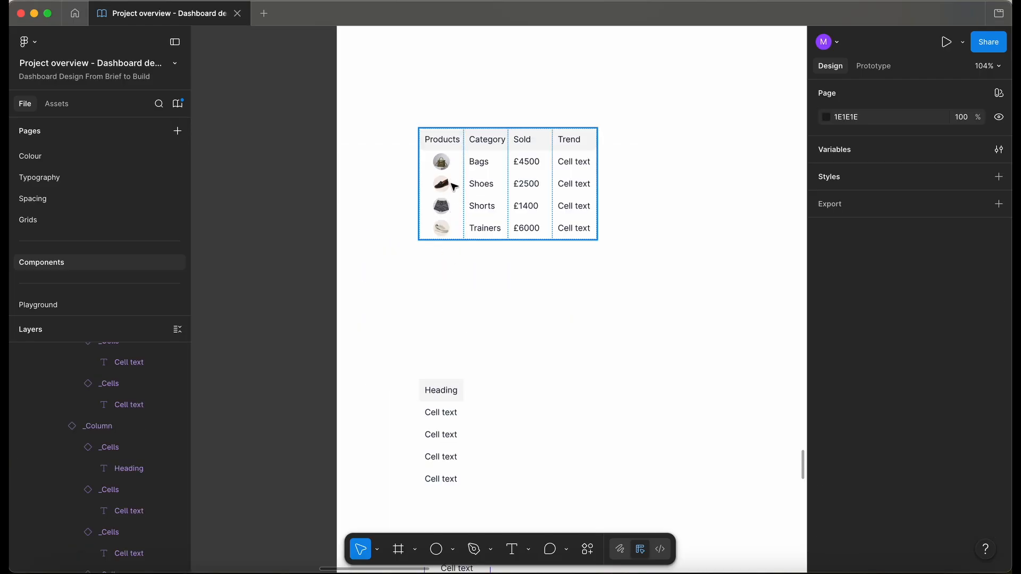
Add auto layout to the slot inside the _Cells Slot variant and align its content left and vertically centred
{"action": "scroll", "coordinate": [453, 186], "scroll_direction": "down", "scroll_amount": 10}
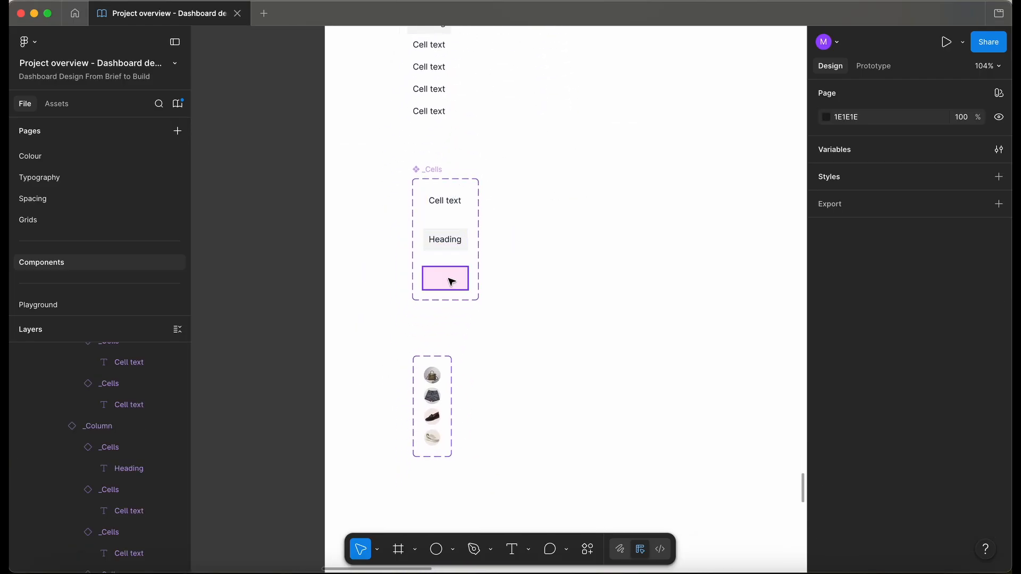
{"action": "left_click", "coordinate": [451, 282]}
{"action": "left_click", "coordinate": [100, 375]}
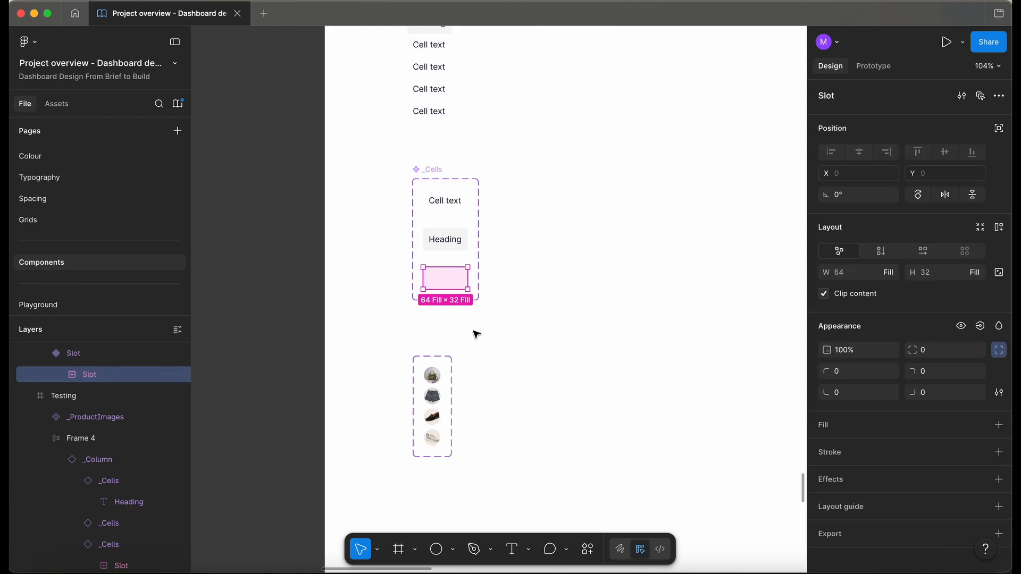
{"action": "key", "text": "shift+a"}
{"action": "left_click", "coordinate": [833, 306]}
Apply a variable to the gap of the slot's auto layout in the _Cells set
{"action": "scroll", "coordinate": [665, 309], "scroll_direction": "up", "scroll_amount": 10}
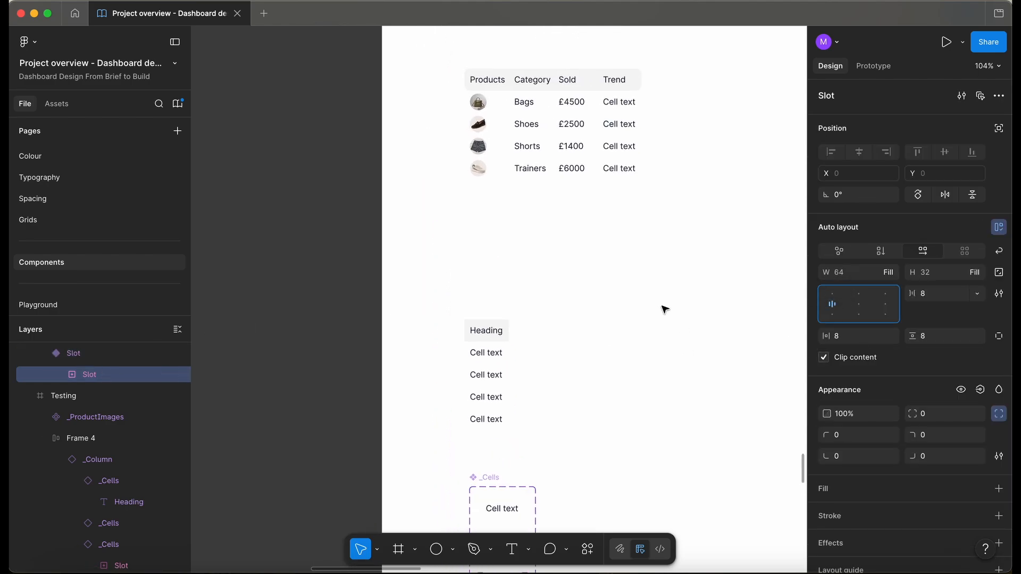
{"action": "scroll", "coordinate": [665, 309], "scroll_direction": "down", "scroll_amount": 8}
{"action": "scroll", "coordinate": [461, 366], "scroll_direction": "up", "scroll_amount": 3}
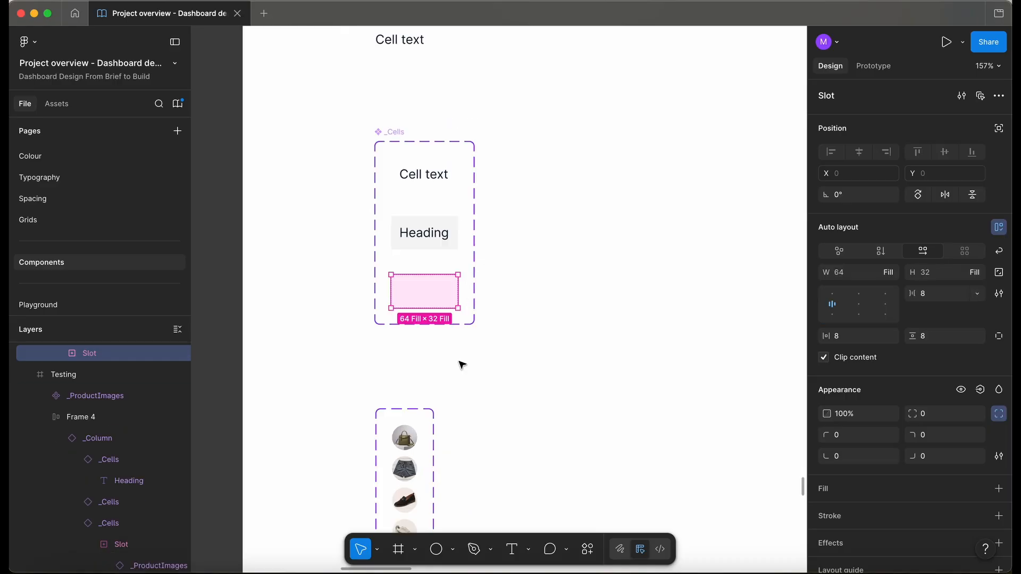
{"action": "left_click", "coordinate": [976, 295]}
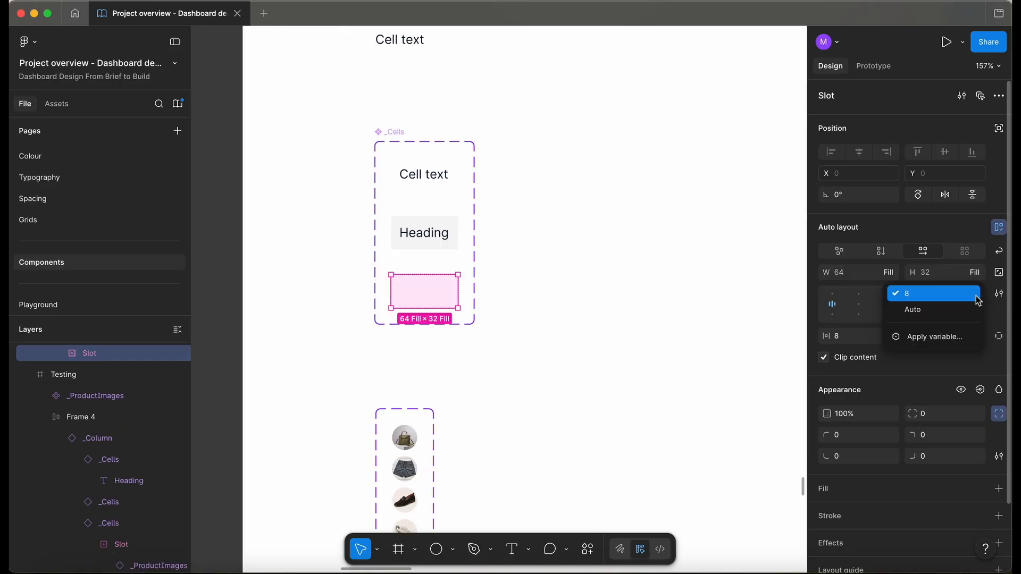
{"action": "left_click", "coordinate": [956, 330]}
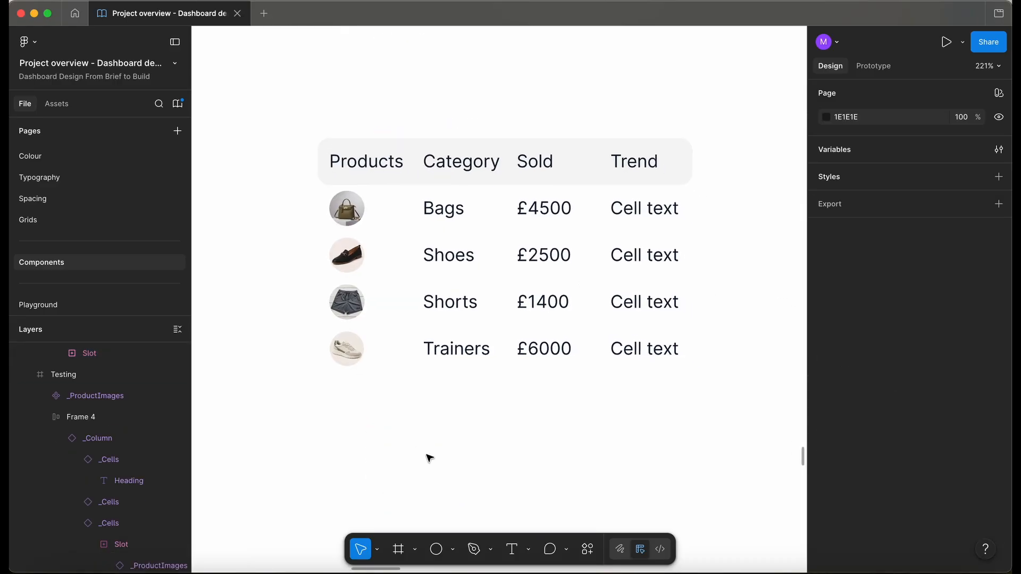
Compare the table's columns with the product performance content note beside the Testing frame
{"action": "scroll", "coordinate": [428, 460], "scroll_direction": "down", "scroll_amount": 2}
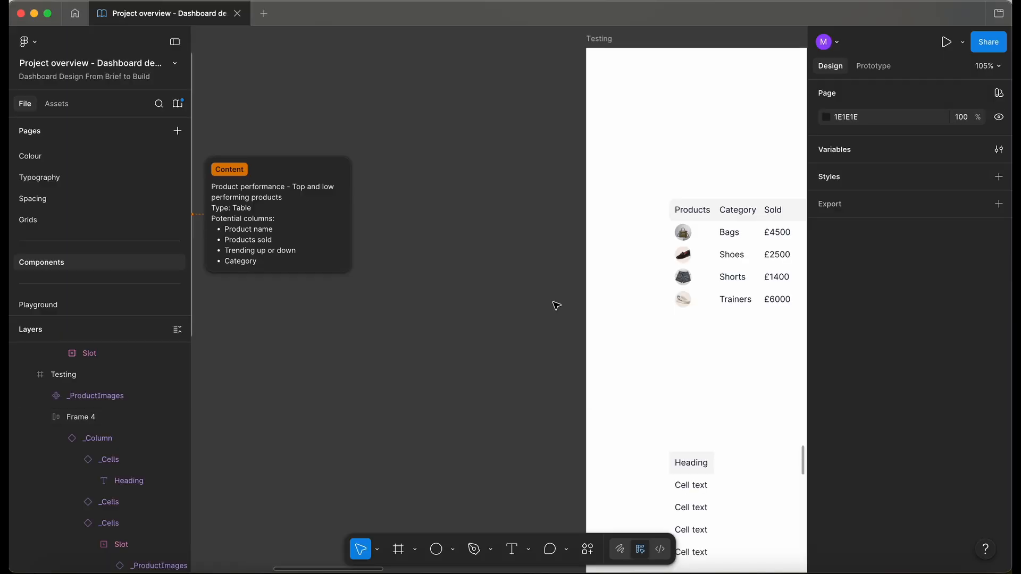
{"action": "scroll", "coordinate": [555, 305], "scroll_direction": "left", "scroll_amount": 1}
{"action": "scroll", "coordinate": [474, 309], "scroll_direction": "right", "scroll_amount": 5}
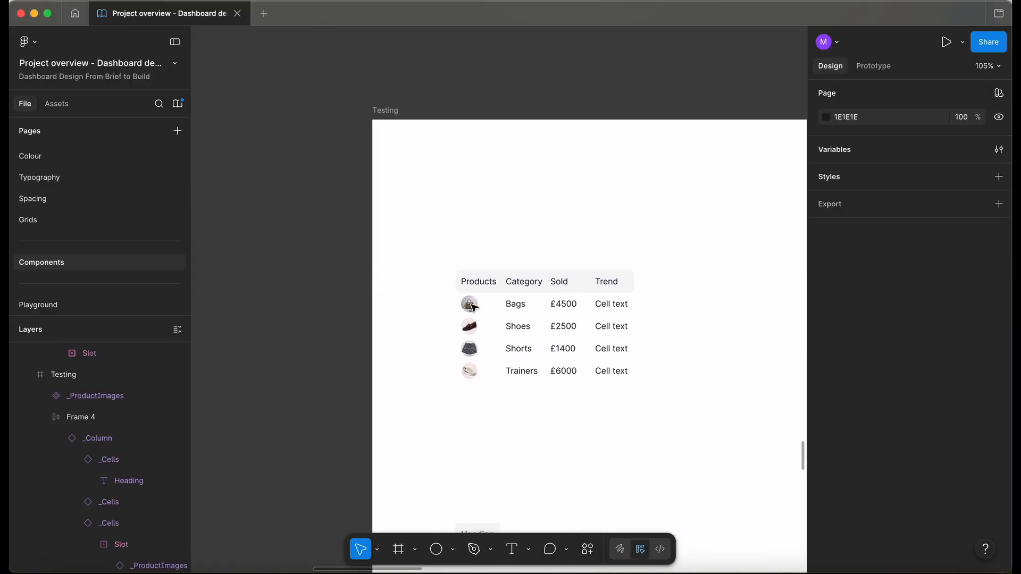
{"action": "scroll", "coordinate": [474, 308], "scroll_direction": "down", "scroll_amount": 5}
{"action": "scroll", "coordinate": [474, 308], "scroll_direction": "up", "scroll_amount": 5}
{"action": "scroll", "coordinate": [474, 309], "scroll_direction": "down", "scroll_amount": 10}
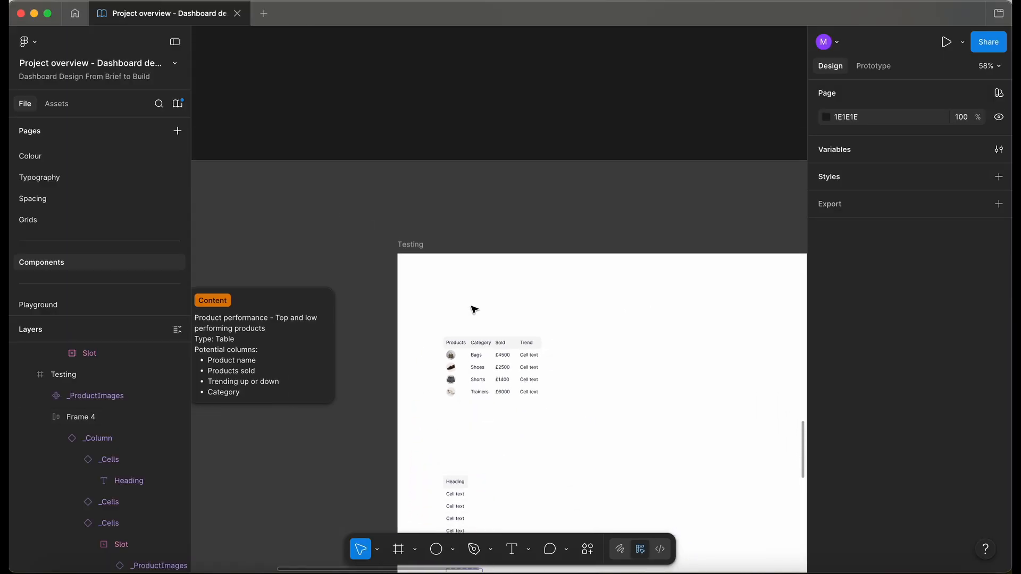
Create a visibility property named "Text" with value True for the 10% labels in both _TrendIndicator variants
{"action": "scroll", "coordinate": [474, 309], "scroll_direction": "down", "scroll_amount": 5}
{"action": "scroll", "coordinate": [474, 309], "scroll_direction": "up", "scroll_amount": 10}
{"action": "scroll", "coordinate": [474, 312], "scroll_direction": "up", "scroll_amount": 5}
{"action": "scroll", "coordinate": [412, 171], "scroll_direction": "up", "scroll_amount": 15}
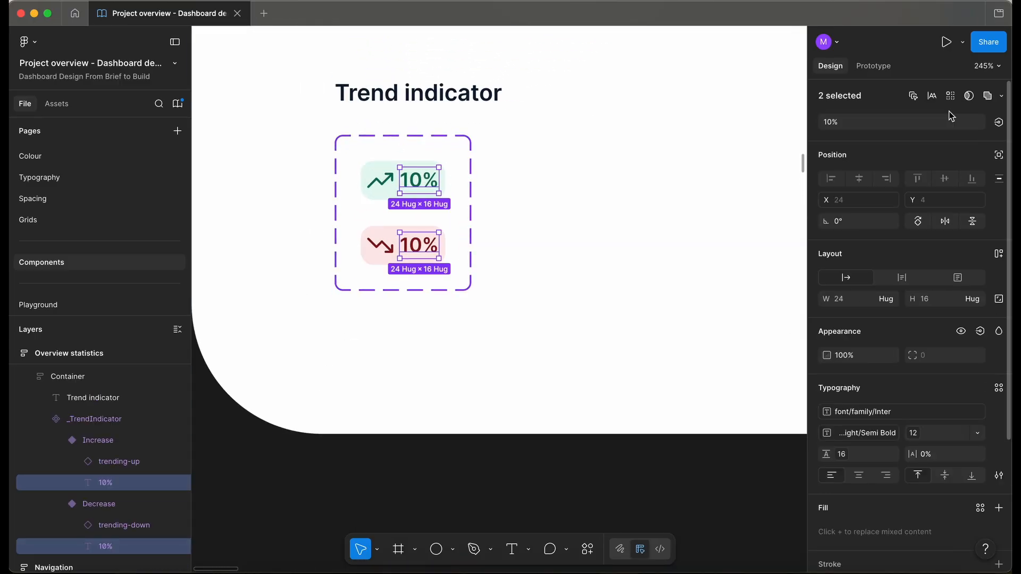
{"action": "left_click", "coordinate": [980, 331]}
{"action": "left_click", "coordinate": [972, 381]}
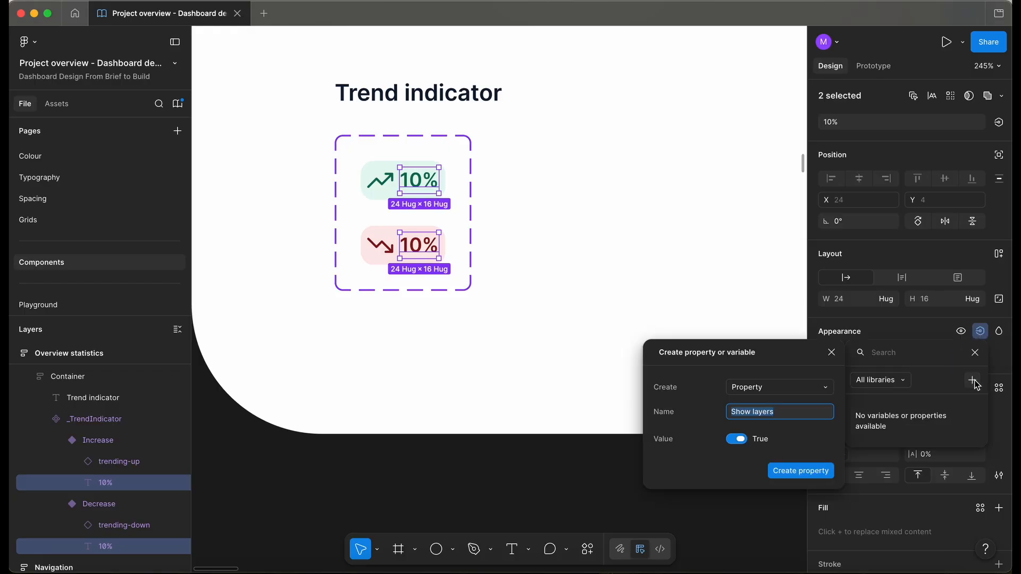
{"action": "type", "text": "Text"}
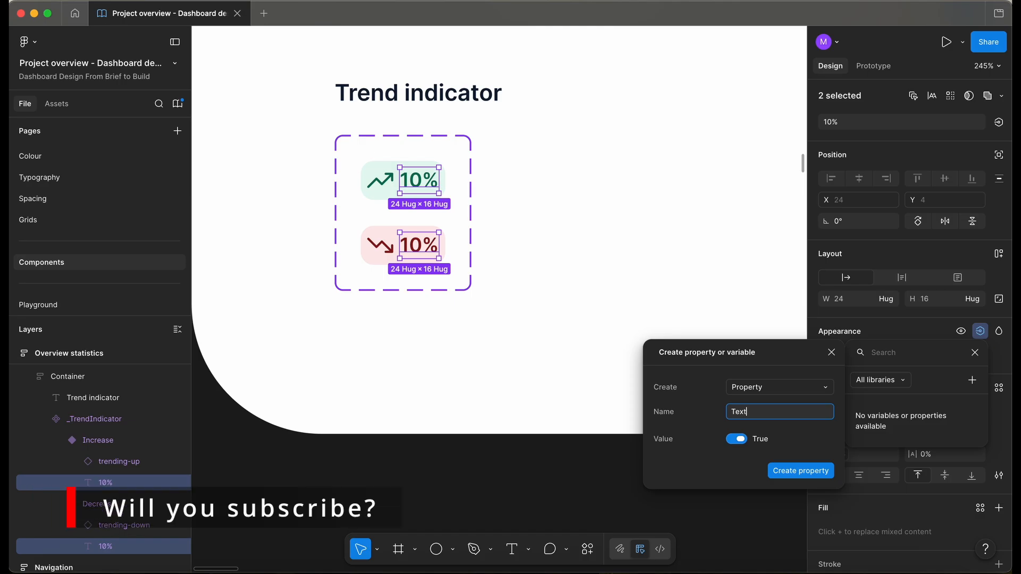
{"action": "left_click", "coordinate": [801, 470]}
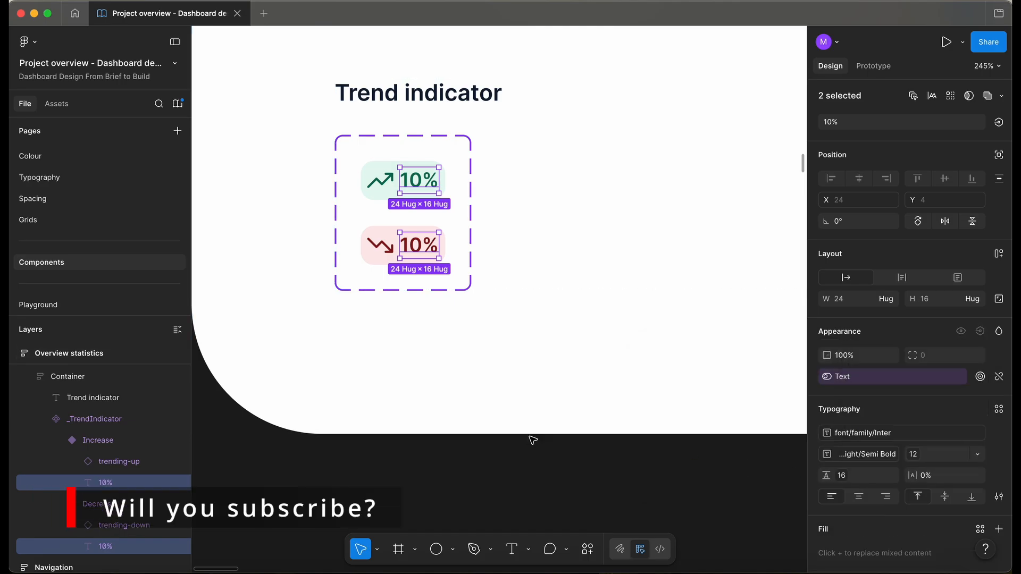
Compare the table's Trend column with the potential columns listed in the product performance content note beside the Testing frame
{"action": "scroll", "coordinate": [530, 436], "scroll_direction": "down", "scroll_amount": 5}
{"action": "left_click", "coordinate": [406, 353]}
{"action": "scroll", "coordinate": [448, 353], "scroll_direction": "down", "scroll_amount": 4}
{"action": "scroll", "coordinate": [449, 353], "scroll_direction": "down", "scroll_amount": 10}
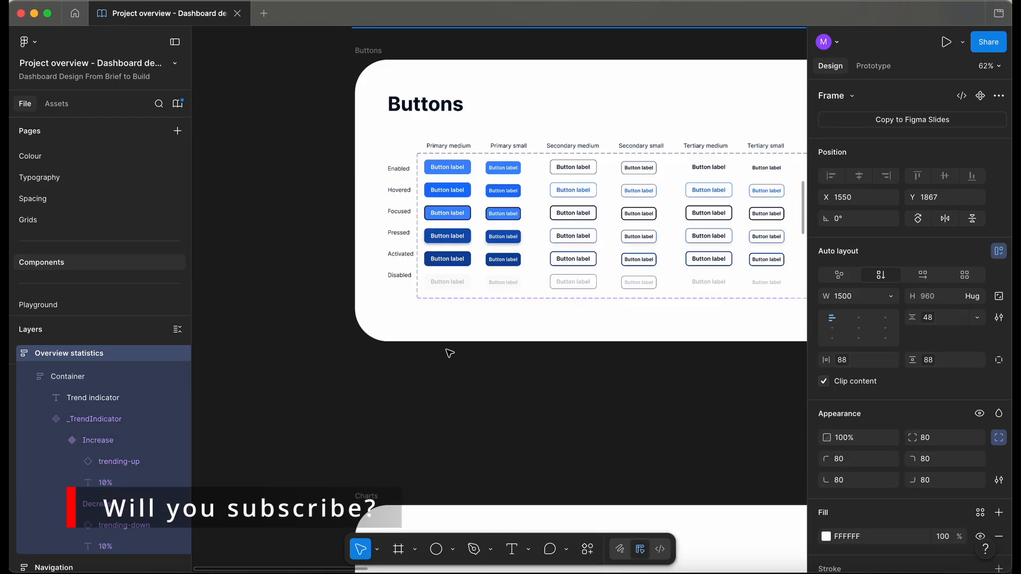
{"action": "scroll", "coordinate": [449, 353], "scroll_direction": "down", "scroll_amount": 3}
{"action": "scroll", "coordinate": [449, 353], "scroll_direction": "down", "scroll_amount": 10}
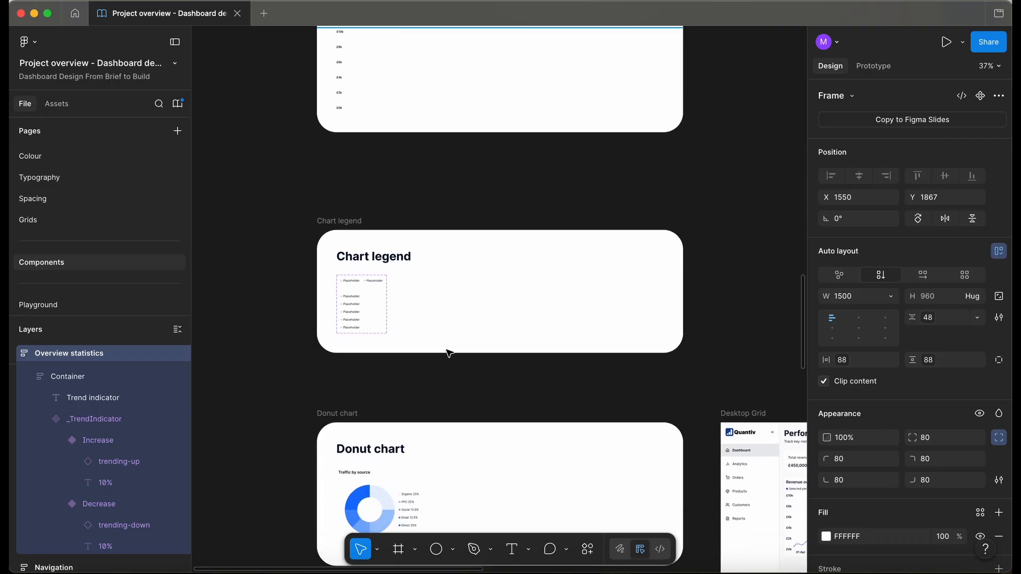
{"action": "scroll", "coordinate": [450, 353], "scroll_direction": "down", "scroll_amount": 10}
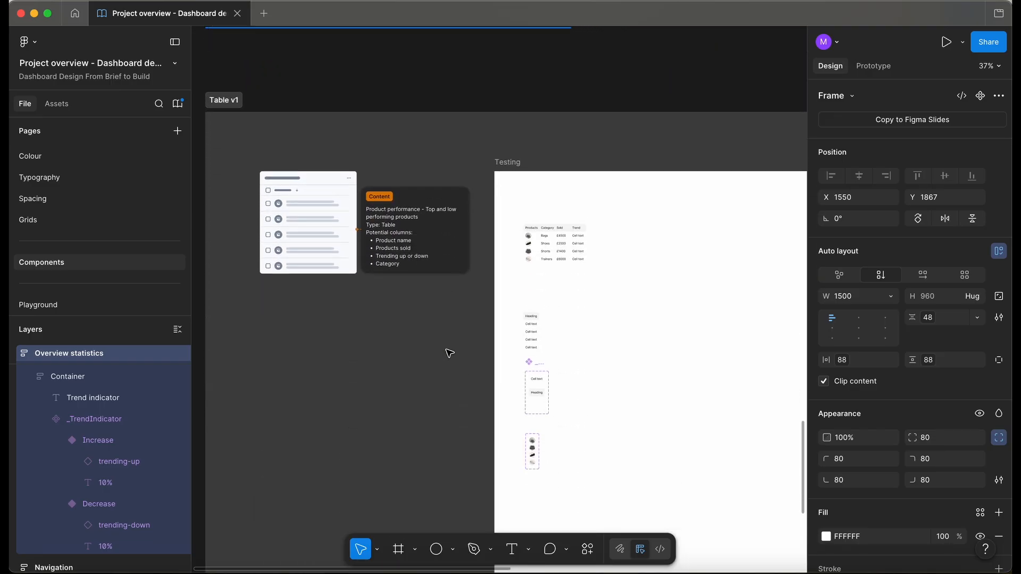
{"action": "scroll", "coordinate": [575, 251], "scroll_direction": "up", "scroll_amount": 5}
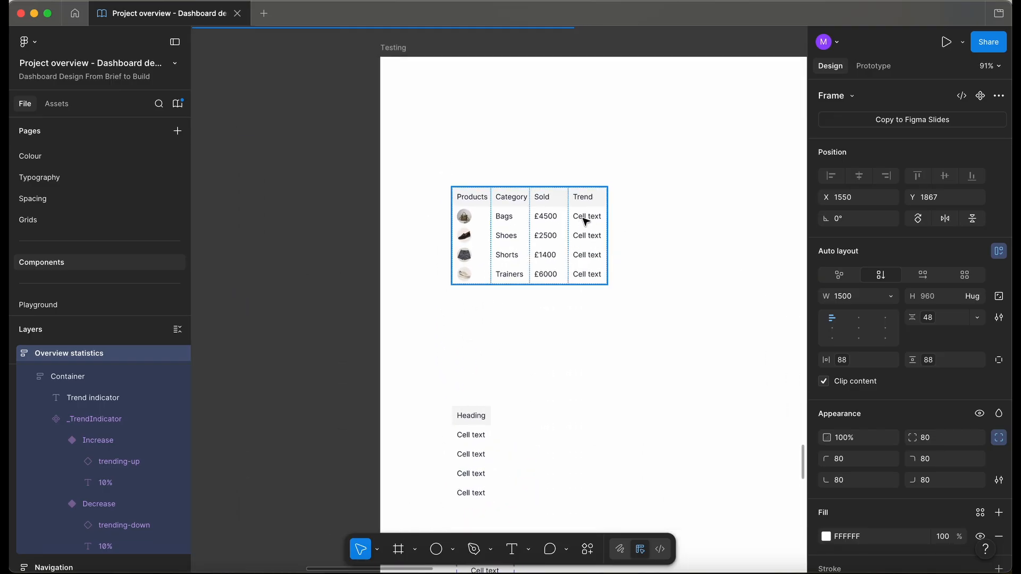
{"action": "scroll", "coordinate": [597, 218], "scroll_direction": "up", "scroll_amount": 3}
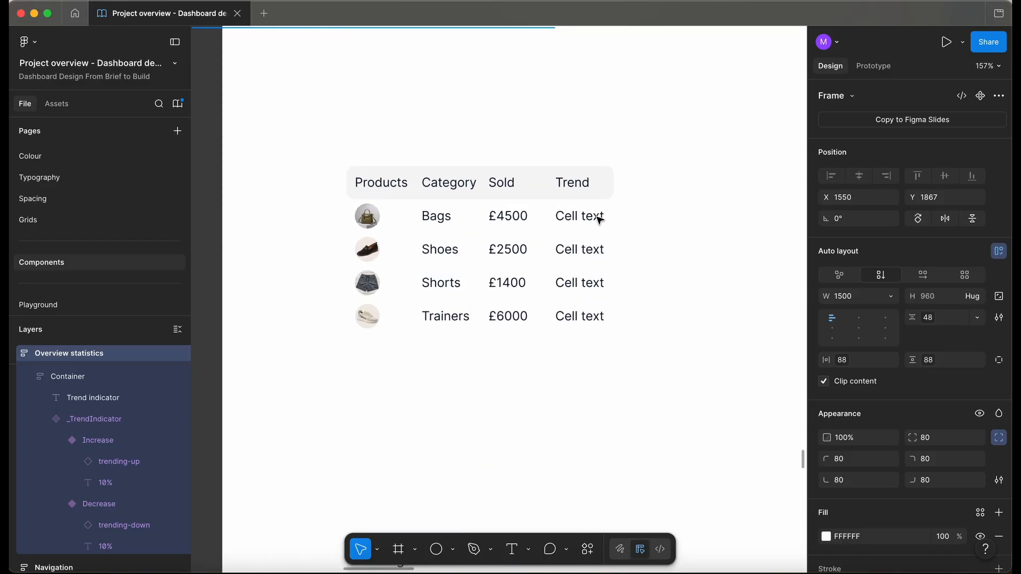
{"action": "scroll", "coordinate": [599, 218], "scroll_direction": "left", "scroll_amount": 15}
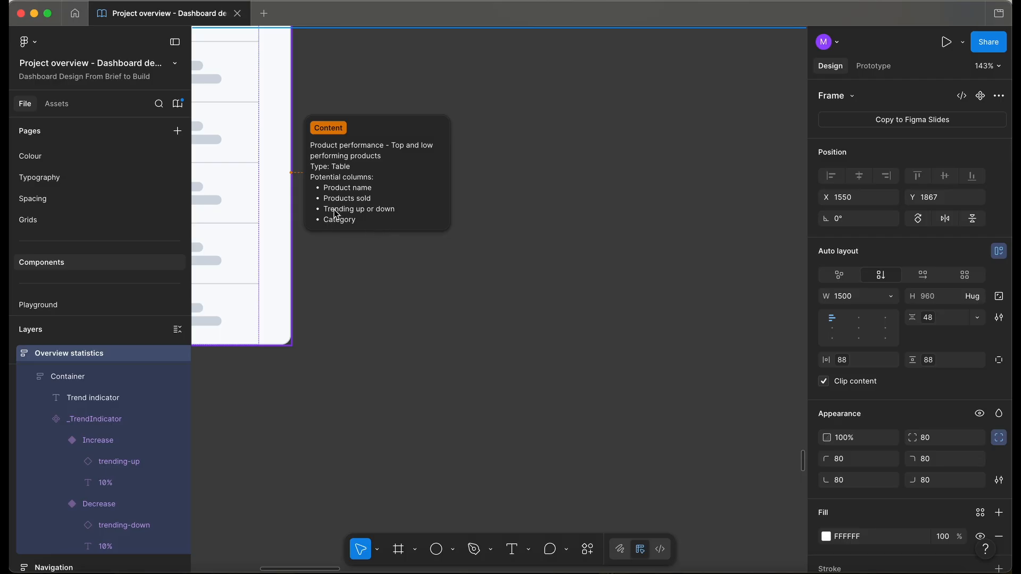
{"action": "scroll", "coordinate": [443, 200], "scroll_direction": "right", "scroll_amount": 15}
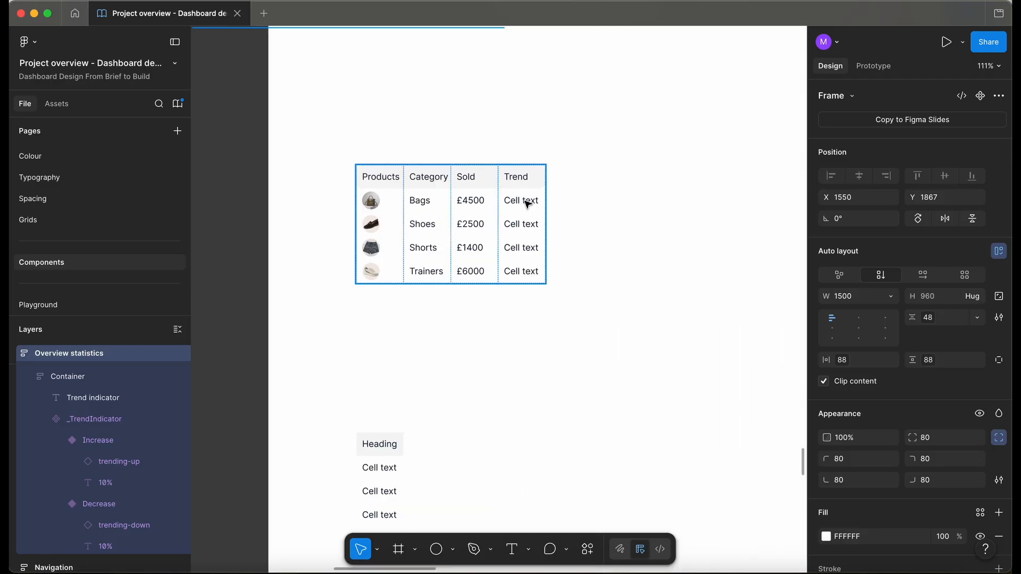
Change the Type of the four cells under the Trend heading from Cell to Slot
{"action": "left_click", "coordinate": [526, 202]}
{"action": "left_click", "coordinate": [546, 240], "text": "shift"}
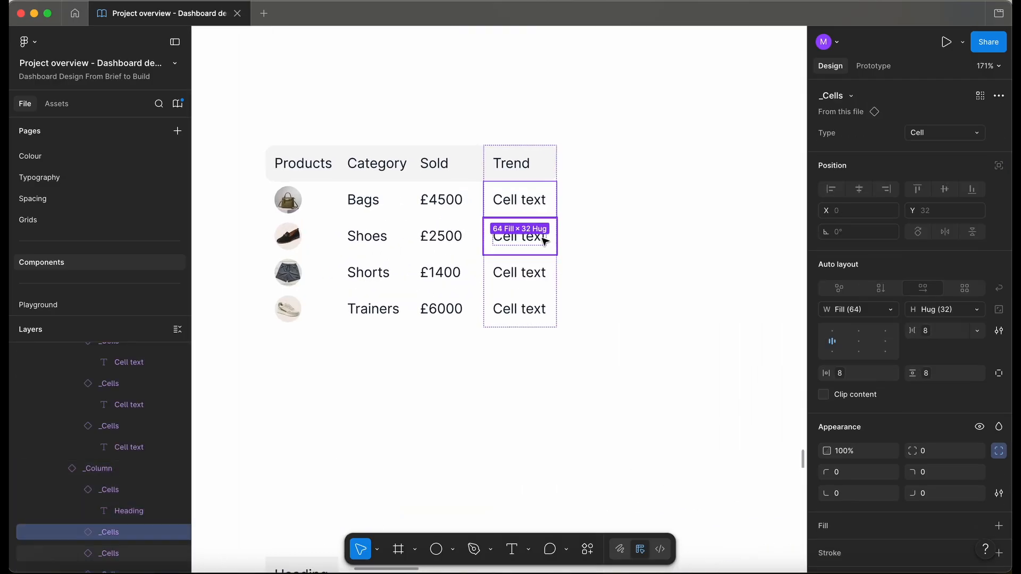
{"action": "left_click", "coordinate": [546, 274], "text": "shift"}
{"action": "left_click", "coordinate": [546, 313], "text": "shift"}
{"action": "left_click", "coordinate": [960, 127]}
{"action": "left_click", "coordinate": [941, 165]}
{"action": "mouse_move", "coordinate": [515, 208]}
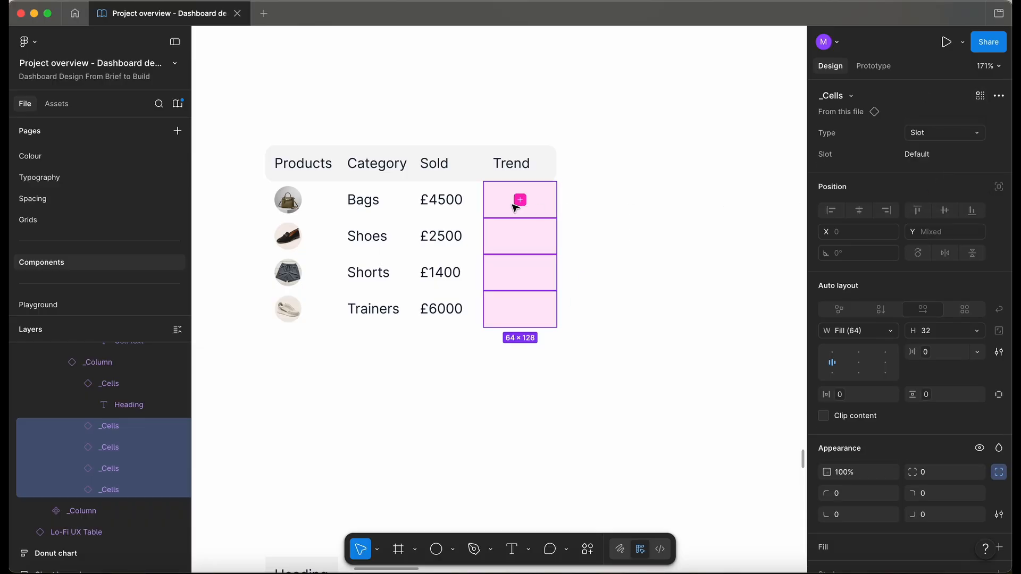
{"action": "left_click", "coordinate": [615, 207]}
Start adding an instance to the Bags row's Trend slot and browse this file's Components folder for the trend indicator
{"action": "double_click", "coordinate": [509, 206]}
{"action": "double_click", "coordinate": [508, 205]}
{"action": "double_click", "coordinate": [508, 205]}
{"action": "left_click", "coordinate": [522, 206]}
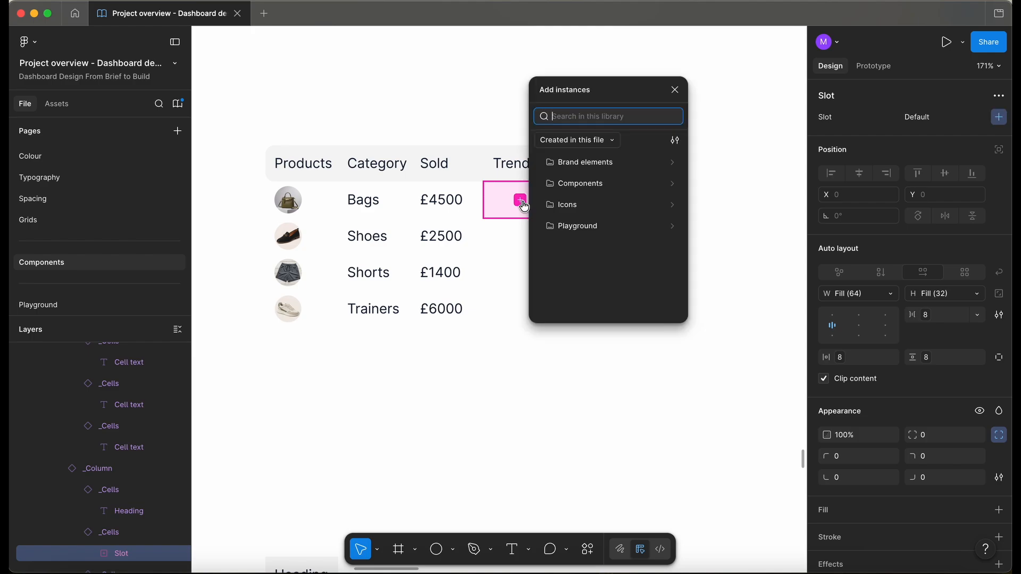
{"action": "left_click", "coordinate": [601, 184]}
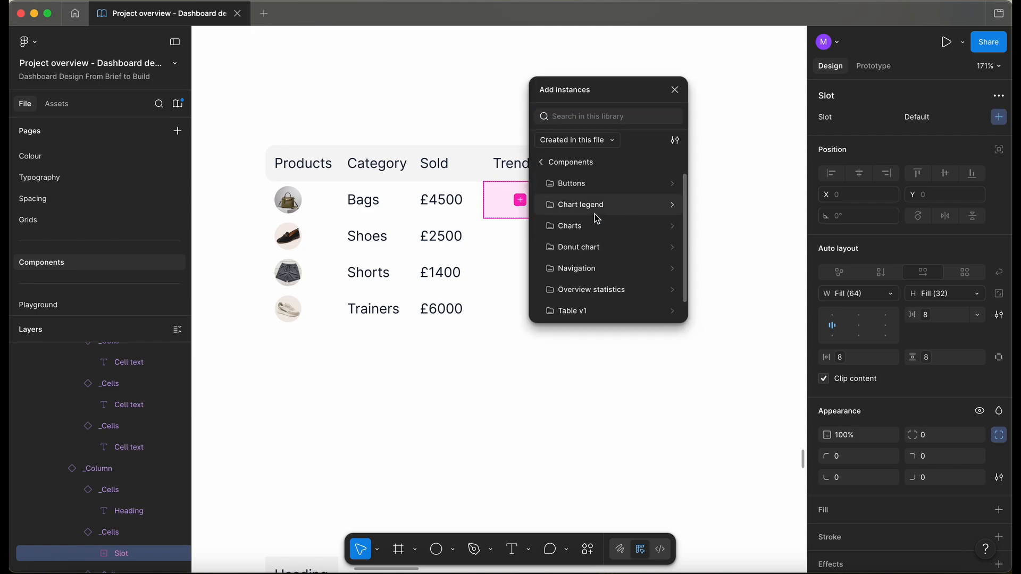
{"action": "left_click", "coordinate": [596, 211]}
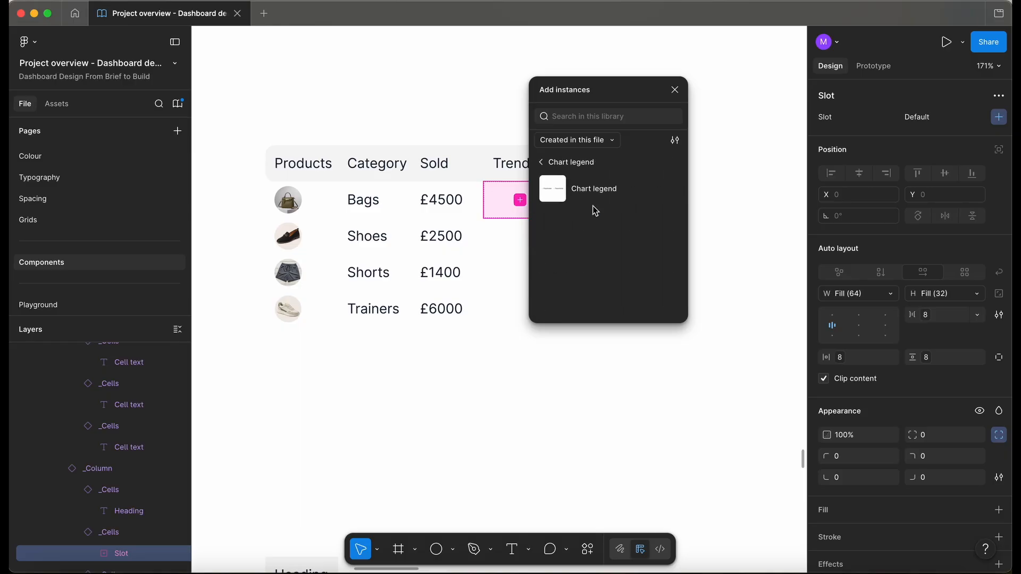
{"action": "left_click", "coordinate": [541, 162]}
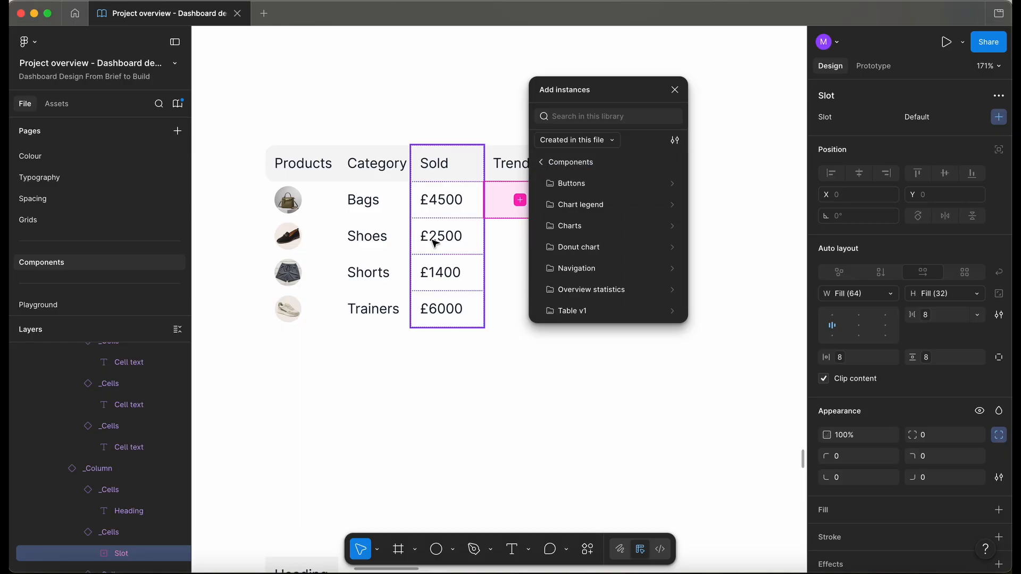
Look through the frames on the Components page to find which one holds the trend indicator component
{"action": "scroll", "coordinate": [435, 243], "scroll_direction": "down", "scroll_amount": 5}
{"action": "scroll", "coordinate": [435, 243], "scroll_direction": "up", "scroll_amount": 15}
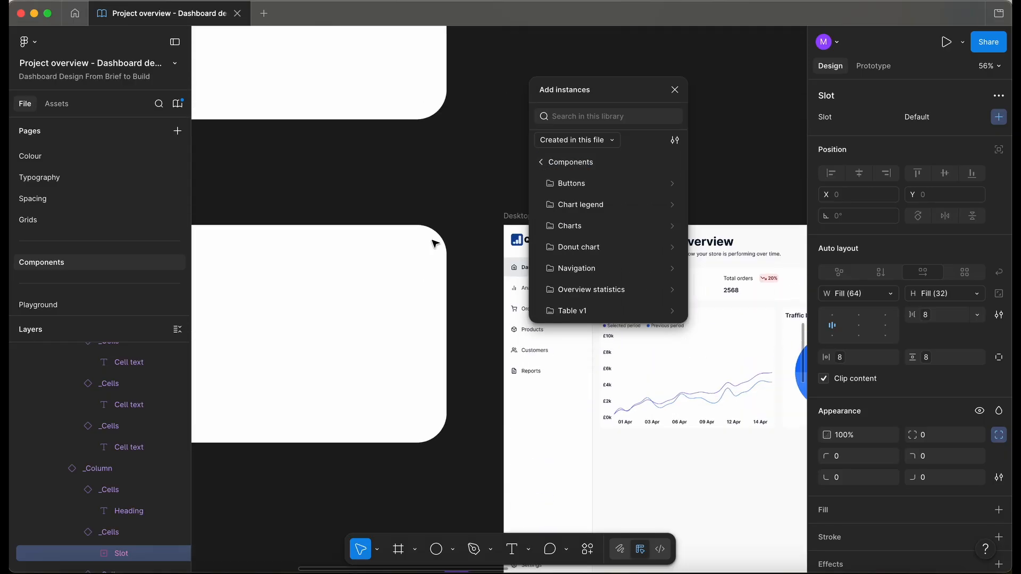
{"action": "scroll", "coordinate": [435, 244], "scroll_direction": "left", "scroll_amount": 5}
{"action": "scroll", "coordinate": [435, 244], "scroll_direction": "up", "scroll_amount": 12}
{"action": "scroll", "coordinate": [436, 244], "scroll_direction": "down", "scroll_amount": 5}
{"action": "scroll", "coordinate": [435, 245], "scroll_direction": "down", "scroll_amount": 20}
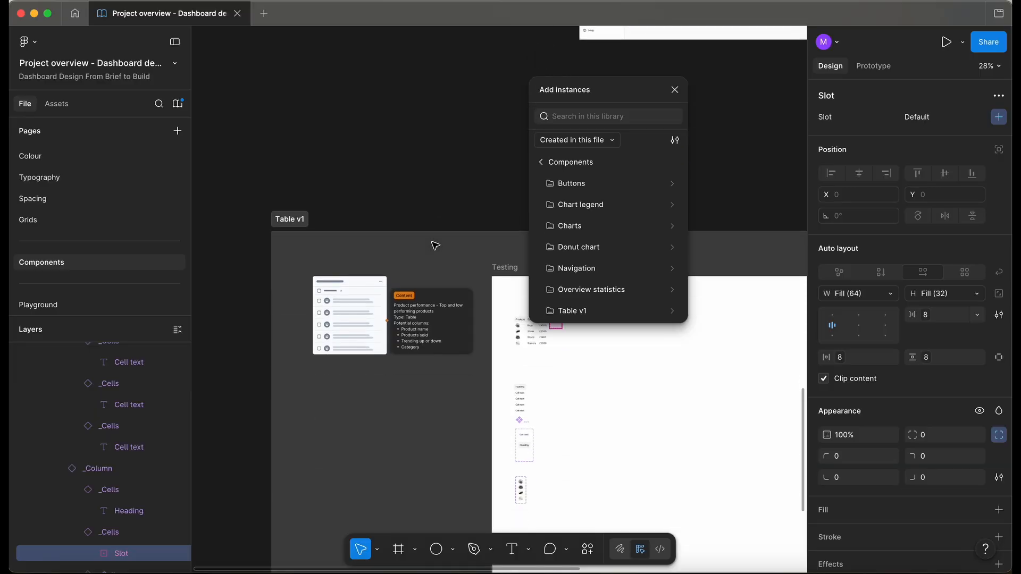
{"action": "scroll", "coordinate": [435, 244], "scroll_direction": "right", "scroll_amount": 3}
{"action": "scroll", "coordinate": [431, 119], "scroll_direction": "up", "scroll_amount": 12}
{"action": "scroll", "coordinate": [431, 119], "scroll_direction": "right", "scroll_amount": 4}
{"action": "scroll", "coordinate": [432, 119], "scroll_direction": "up", "scroll_amount": 4}
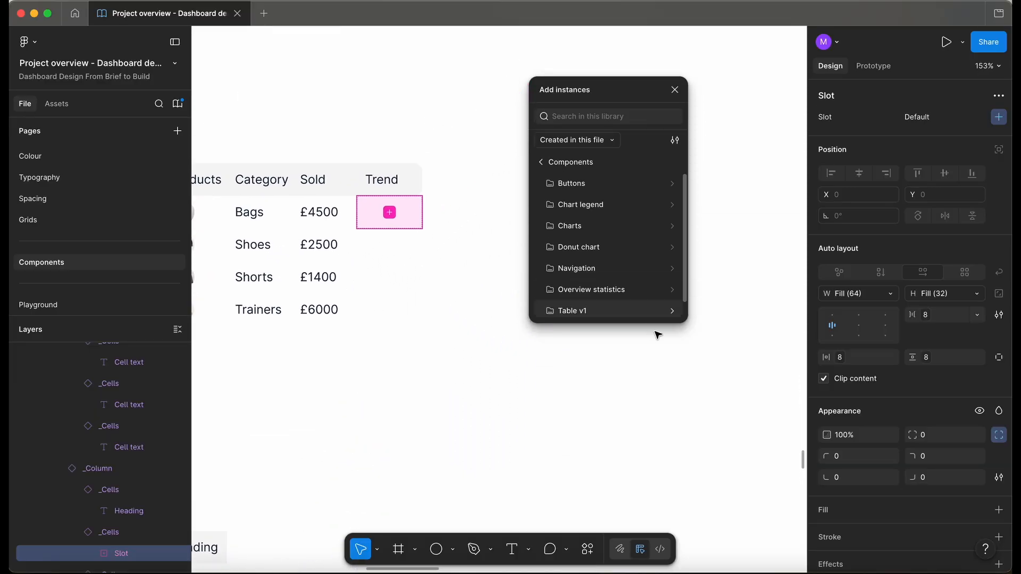
Insert the _TrendIndicator component from Overview statistics into the Bags row's Trend slot and switch off its Text property
{"action": "left_click", "coordinate": [594, 288]}
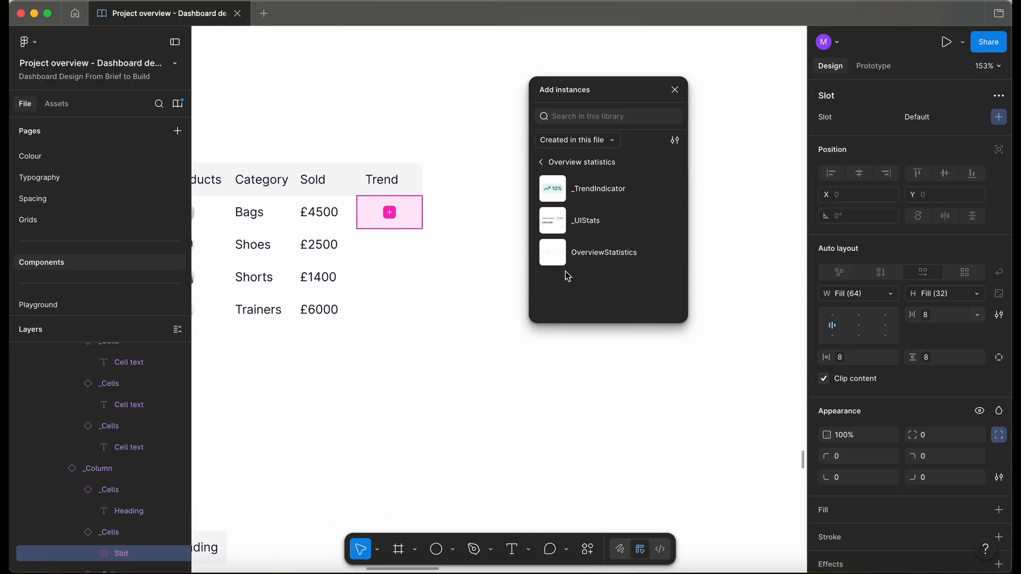
{"action": "scroll", "coordinate": [405, 249], "scroll_direction": "up", "scroll_amount": 5}
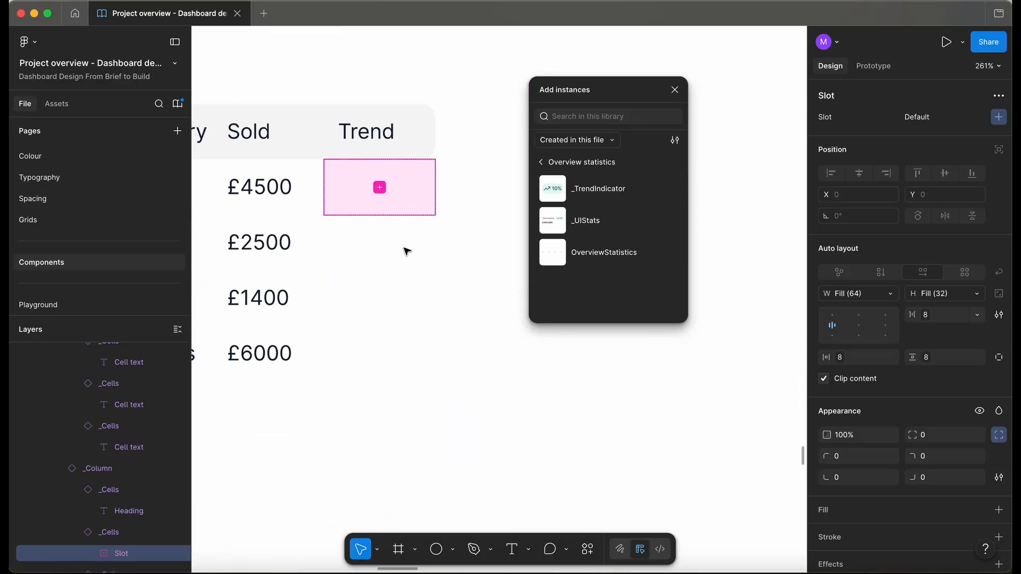
{"action": "left_click", "coordinate": [587, 197]}
{"action": "scroll", "coordinate": [503, 203], "scroll_direction": "left", "scroll_amount": 3}
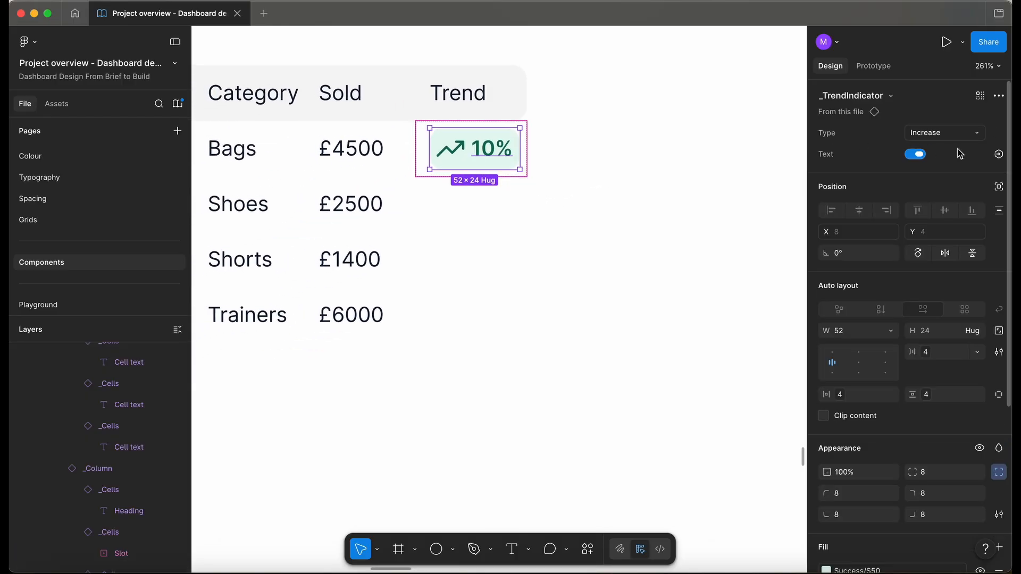
{"action": "left_click", "coordinate": [617, 248]}
Set the width of both _TrendIndicator variants in the Overview statistics frame to hug their contents
{"action": "scroll", "coordinate": [415, 233], "scroll_direction": "down", "scroll_amount": 5}
{"action": "scroll", "coordinate": [415, 234], "scroll_direction": "up", "scroll_amount": 10}
{"action": "scroll", "coordinate": [416, 234], "scroll_direction": "up", "scroll_amount": 15}
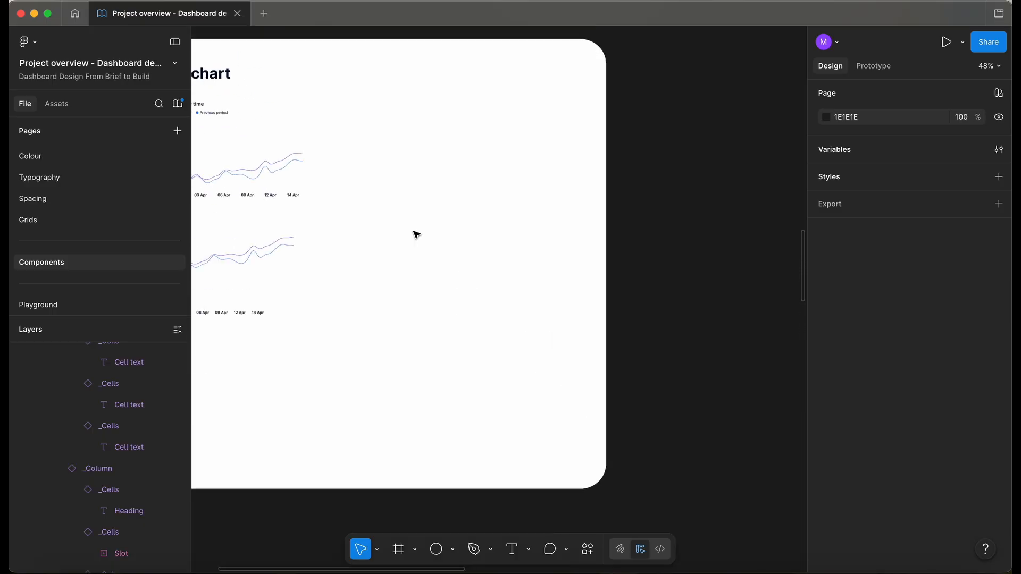
{"action": "scroll", "coordinate": [415, 232], "scroll_direction": "up", "scroll_amount": 8}
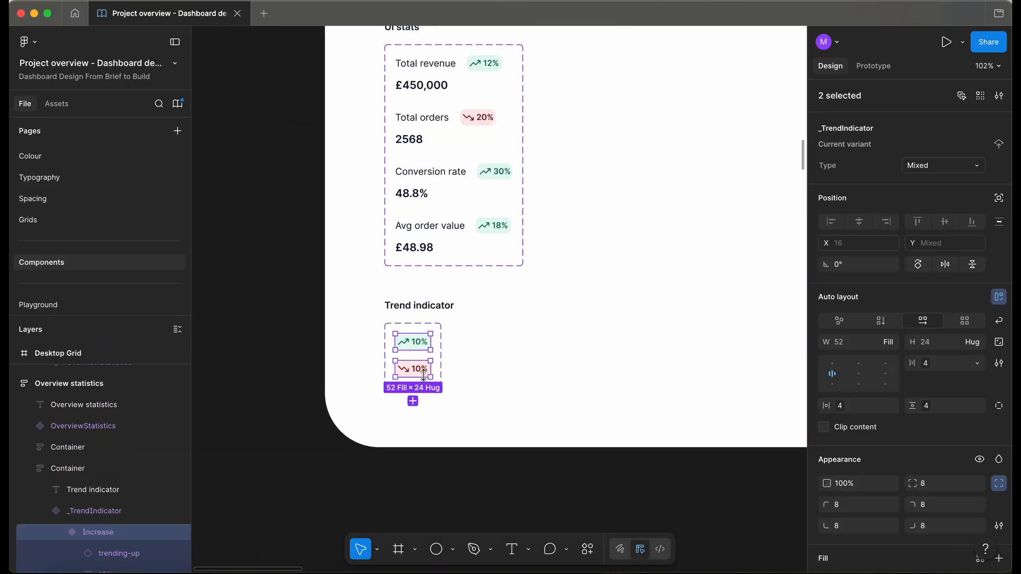
{"action": "left_click", "coordinate": [887, 343]}
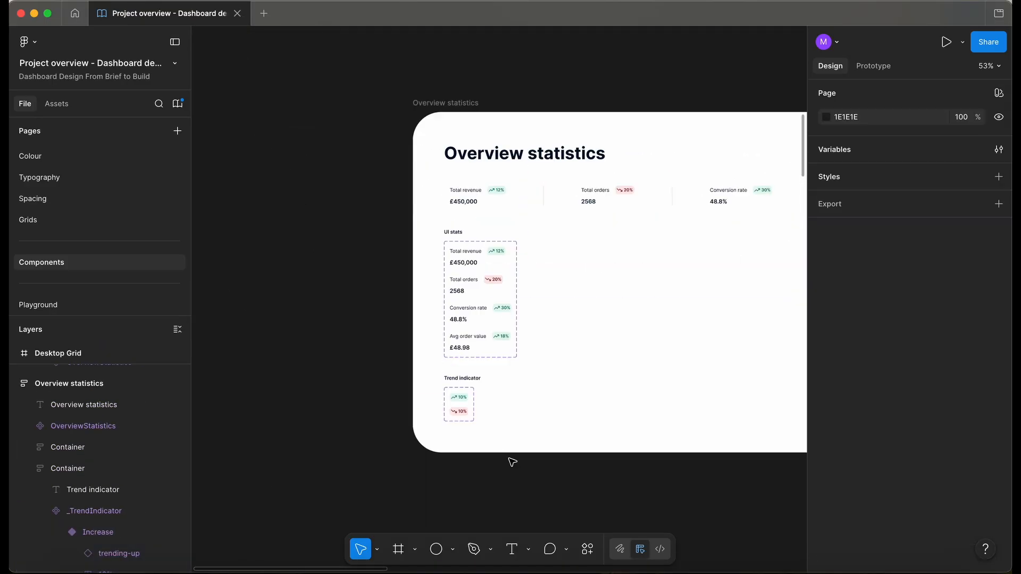
Fill the remaining Trend slots with icon-only trend indicators: Decrease for Shoes and Trainers, Increase for Shorts
{"action": "scroll", "coordinate": [512, 462], "scroll_direction": "down", "scroll_amount": 20}
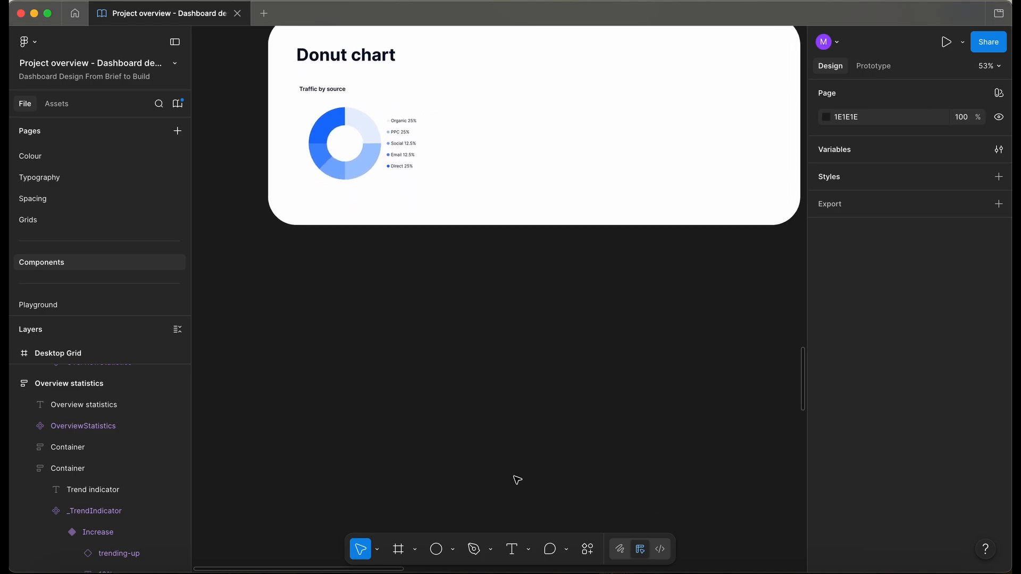
{"action": "scroll", "coordinate": [516, 274], "scroll_direction": "up", "scroll_amount": 10}
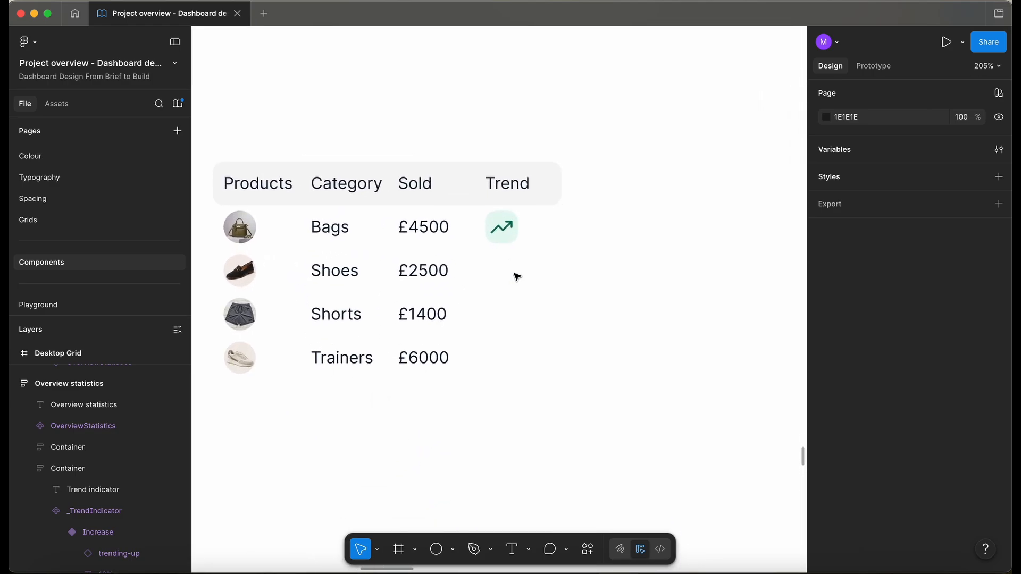
{"action": "scroll", "coordinate": [532, 255], "scroll_direction": "down", "scroll_amount": 2}
{"action": "left_click", "coordinate": [550, 234]}
{"action": "mouse_move", "coordinate": [548, 272]}
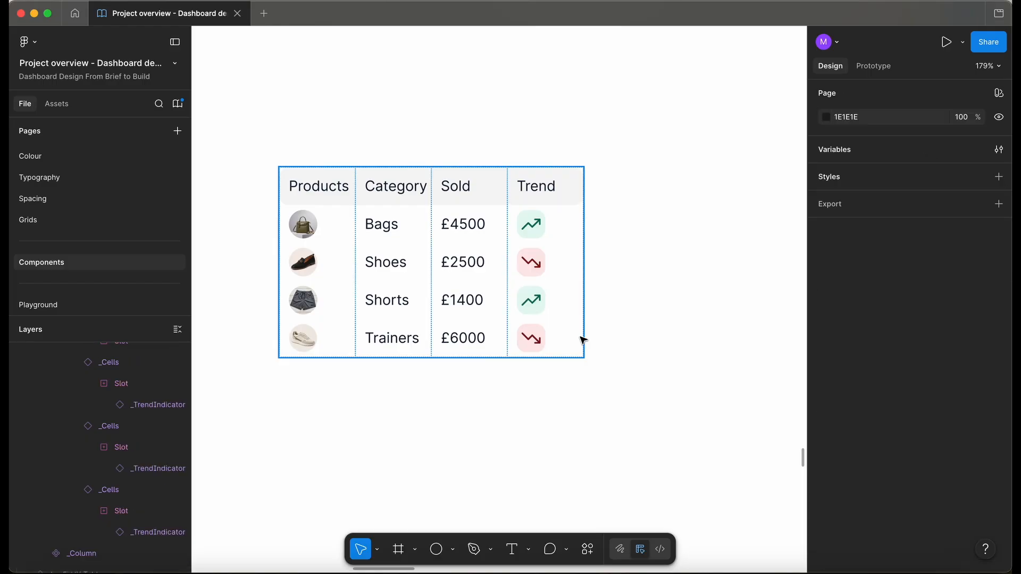
Place a copy of the DonutChart component in the Table v1 section, below the content note
{"action": "scroll", "coordinate": [584, 340], "scroll_direction": "down", "scroll_amount": 3}
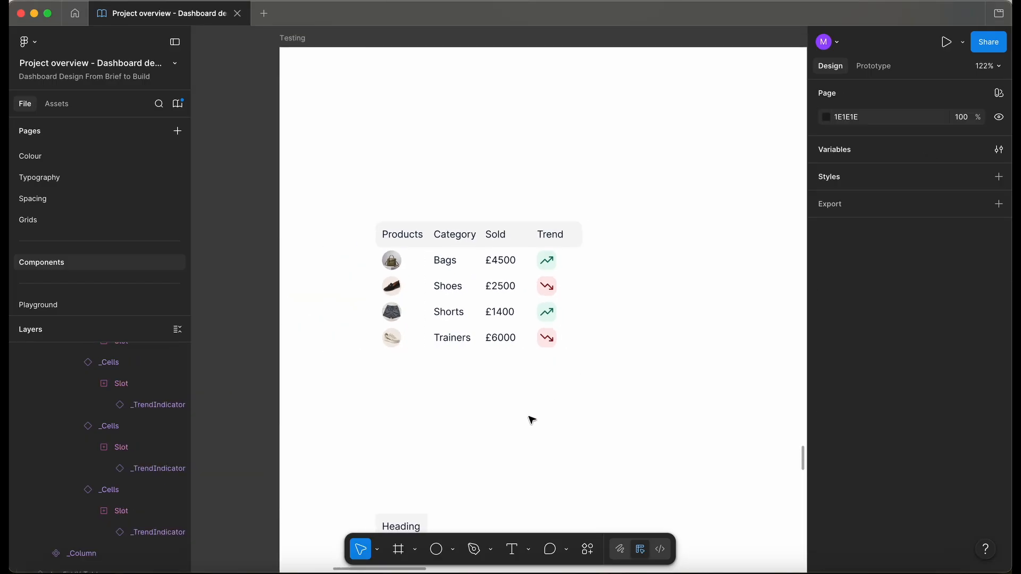
{"action": "scroll", "coordinate": [607, 214], "scroll_direction": "down", "scroll_amount": 2}
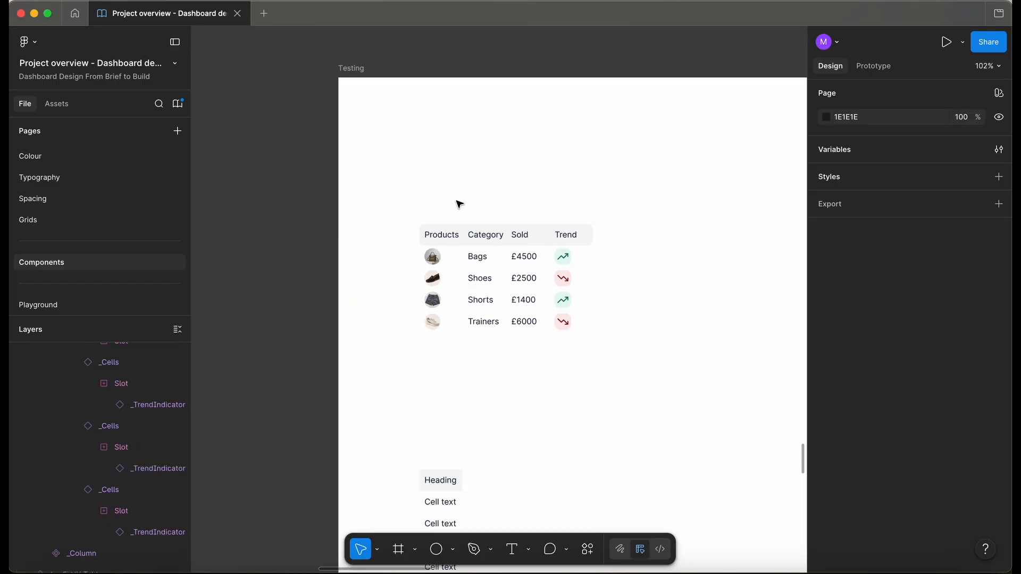
{"action": "scroll", "coordinate": [441, 373], "scroll_direction": "down", "scroll_amount": 10}
{"action": "left_click", "coordinate": [383, 314]}
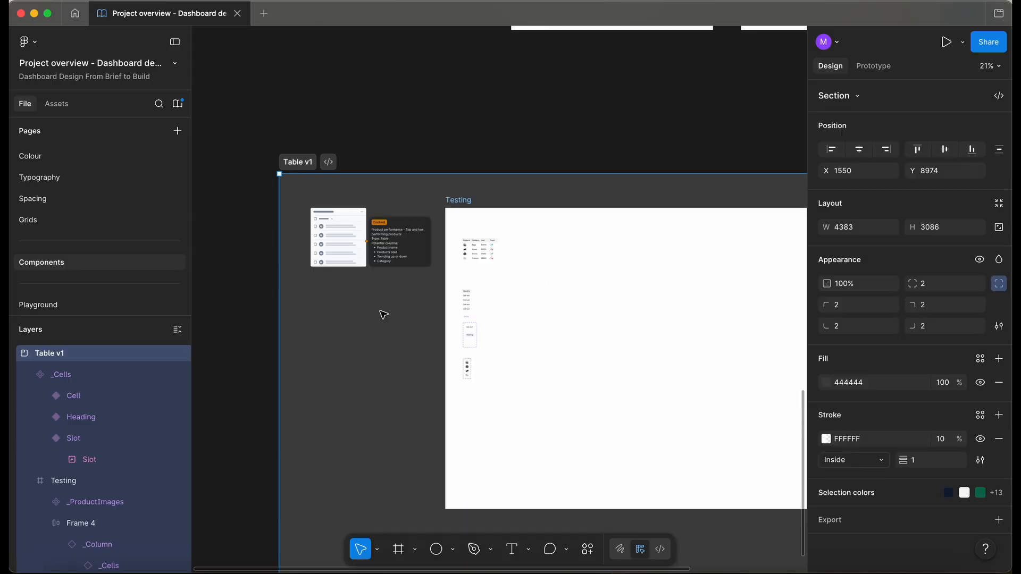
{"action": "scroll", "coordinate": [383, 315], "scroll_direction": "up", "scroll_amount": 5}
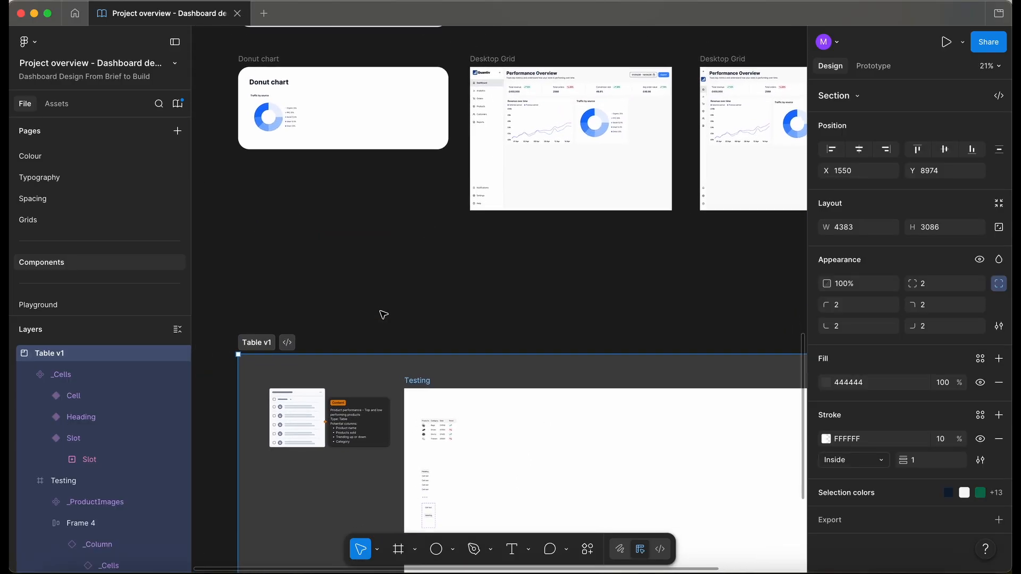
{"action": "left_click", "coordinate": [614, 129]}
{"action": "left_click", "coordinate": [614, 129]}
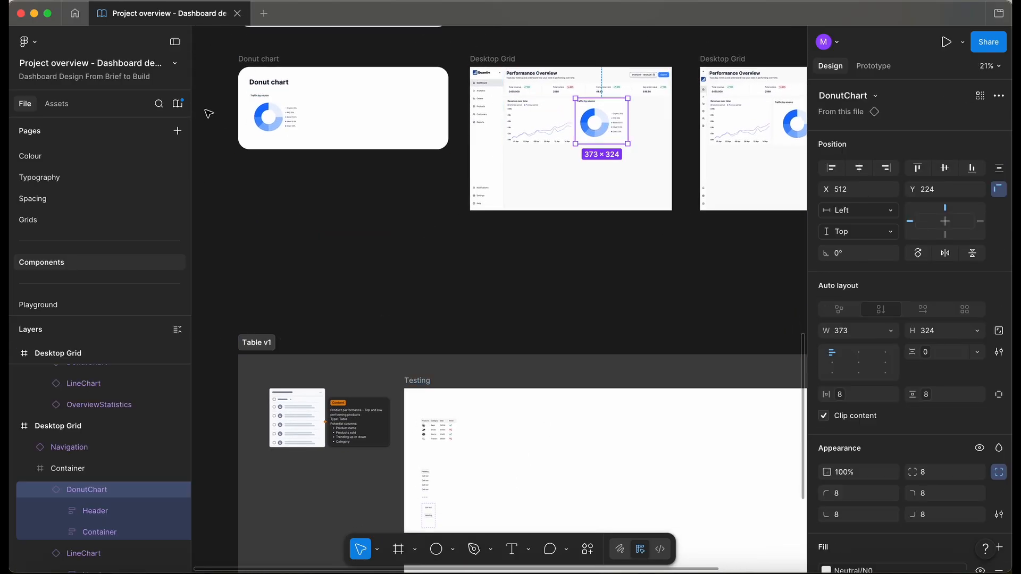
{"action": "left_click", "coordinate": [273, 111]}
{"action": "left_click_drag", "start_coordinate": [275, 111], "coordinate": [335, 478]}
{"action": "scroll", "coordinate": [346, 317], "scroll_direction": "up", "scroll_amount": 5}
{"action": "scroll", "coordinate": [346, 317], "scroll_direction": "down", "scroll_amount": 5}
{"action": "left_click_drag", "start_coordinate": [362, 198], "coordinate": [399, 198]}
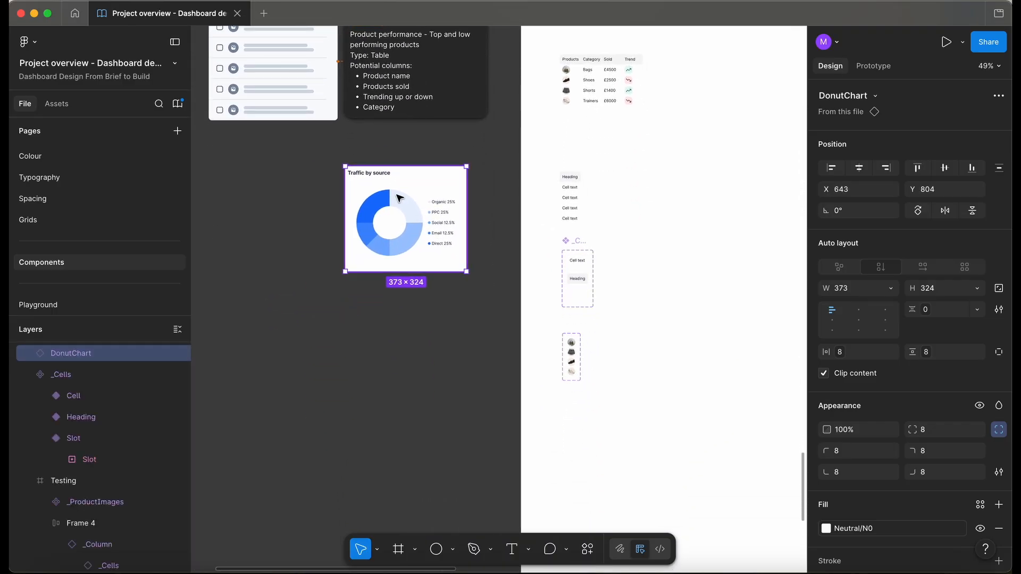
Detach the copied DonutChart instance and delete its Container with the donut and legend, keeping the card and header
{"action": "right_click", "coordinate": [402, 218]}
{"action": "left_click", "coordinate": [456, 388]}
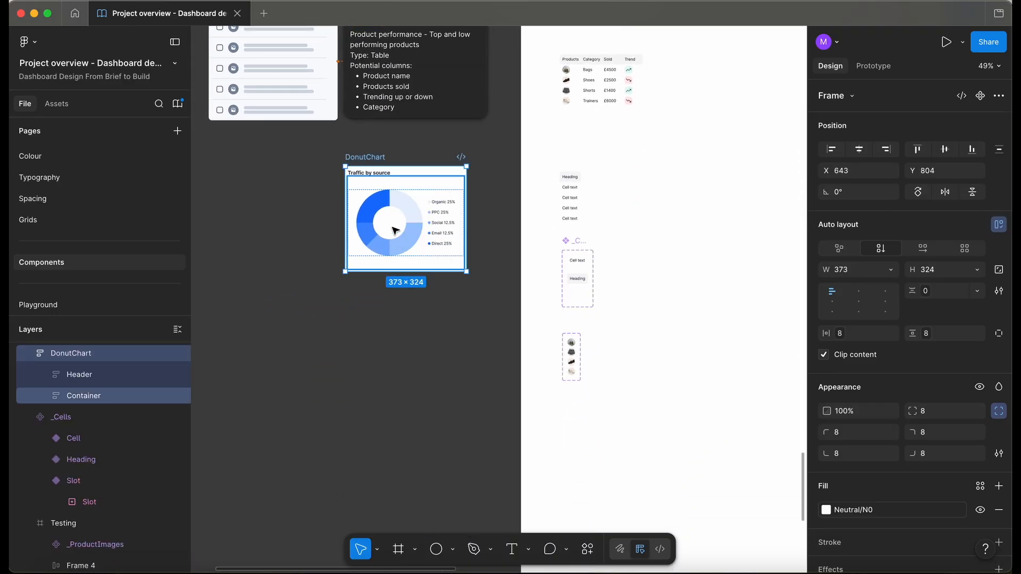
{"action": "scroll", "coordinate": [395, 228], "scroll_direction": "up", "scroll_amount": 3}
{"action": "left_click", "coordinate": [394, 227]}
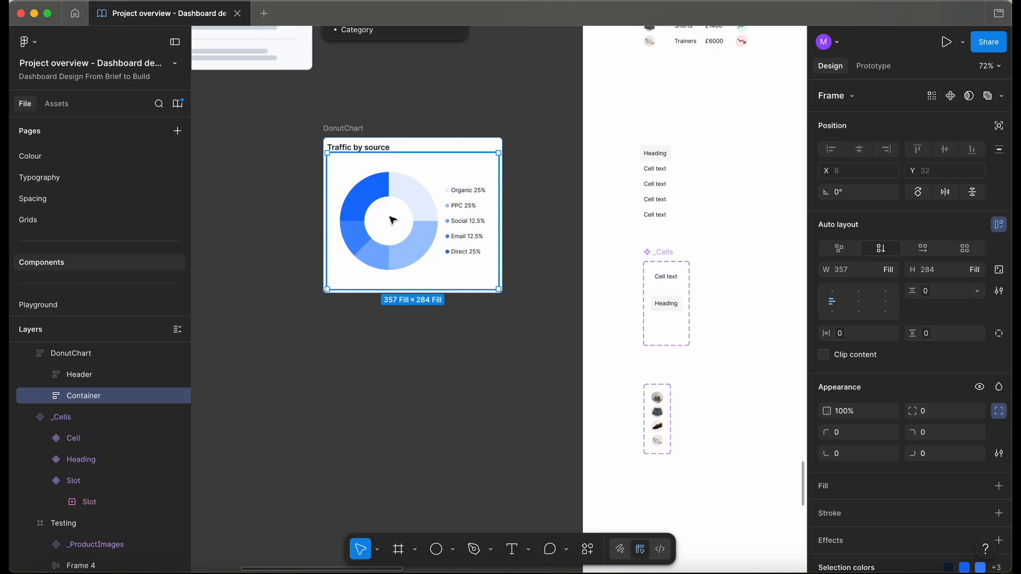
{"action": "key", "text": "Delete"}
Set the width of the detached DonutChart card in the Table v1 section to 275 px
{"action": "scroll", "coordinate": [392, 219], "scroll_direction": "up", "scroll_amount": 3}
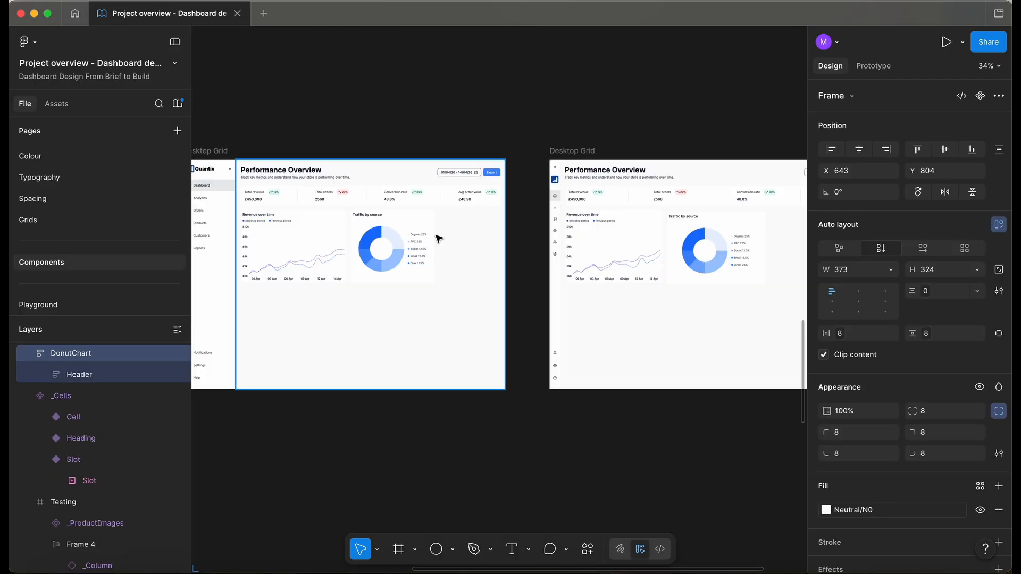
{"action": "scroll", "coordinate": [437, 238], "scroll_direction": "up", "scroll_amount": 5}
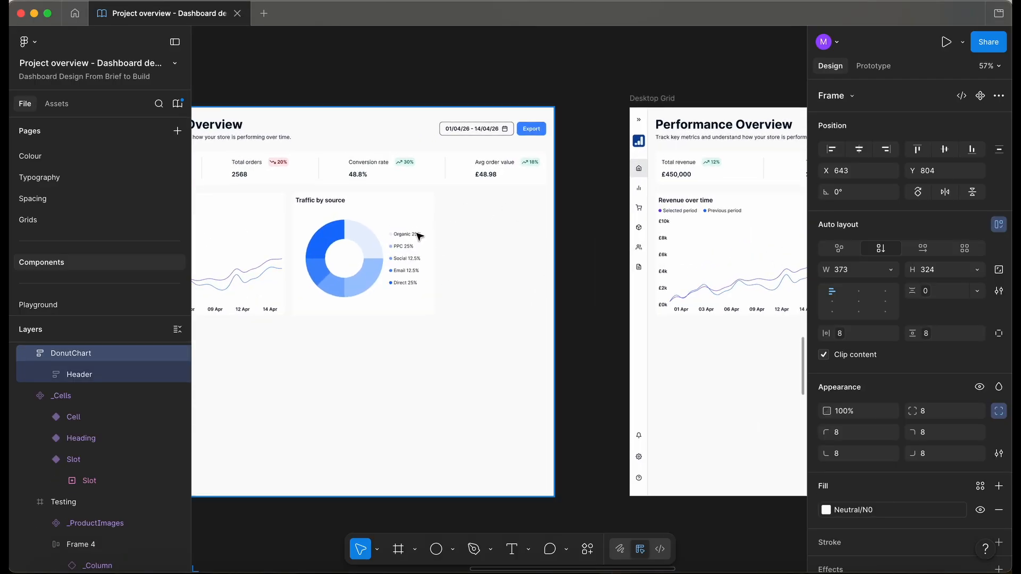
{"action": "scroll", "coordinate": [439, 260], "scroll_direction": "down", "scroll_amount": 15}
{"action": "scroll", "coordinate": [439, 260], "scroll_direction": "left", "scroll_amount": 6}
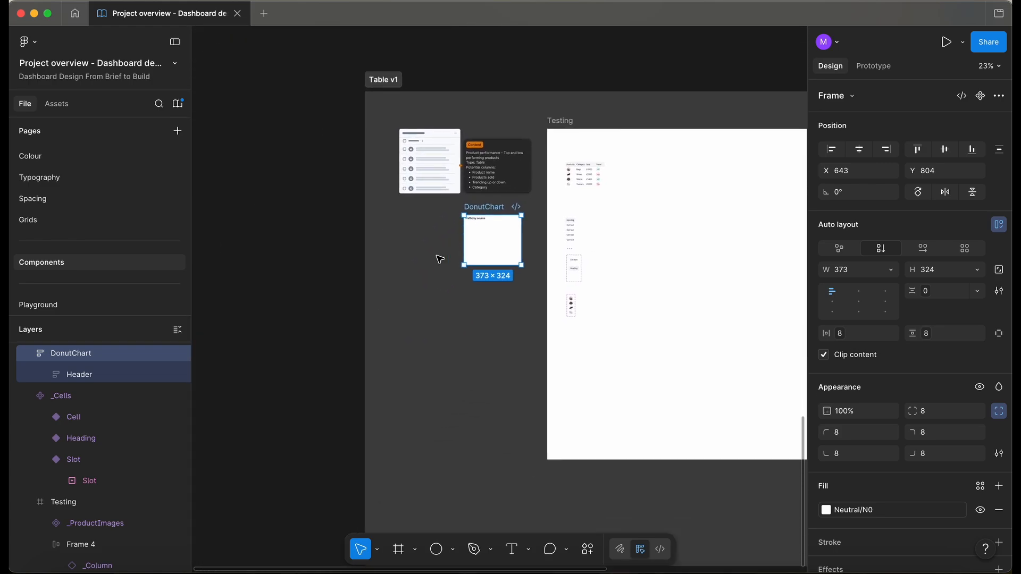
{"action": "scroll", "coordinate": [523, 219], "scroll_direction": "up", "scroll_amount": 6}
{"action": "scroll", "coordinate": [523, 219], "scroll_direction": "up", "scroll_amount": 4}
{"action": "scroll", "coordinate": [522, 218], "scroll_direction": "up", "scroll_amount": 2}
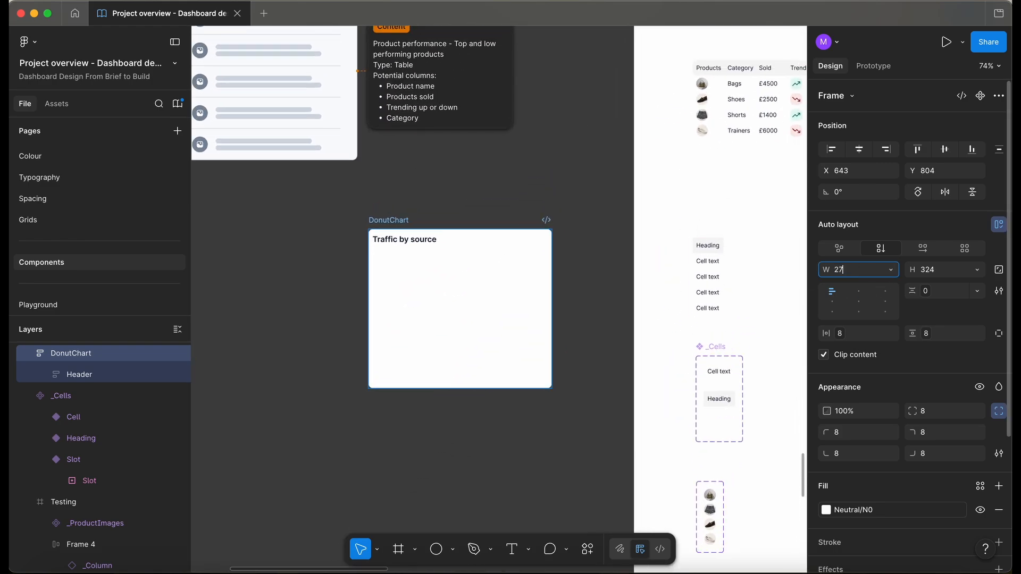
{"action": "type", "text": "5"}
{"action": "key", "text": "Return"}
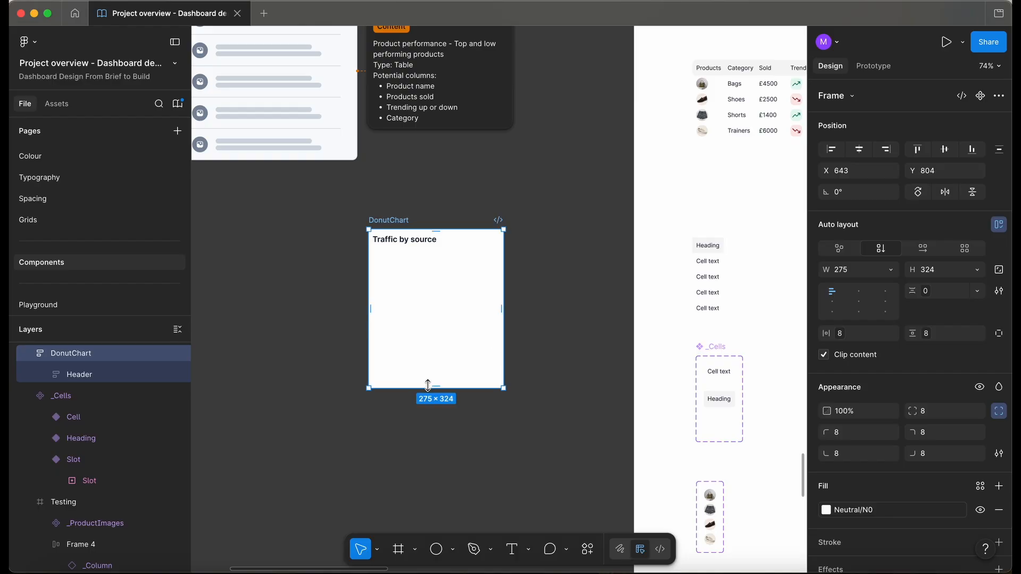
Change the card's heading to "Product performance" and give the card frame the same name
{"action": "left_click", "coordinate": [420, 440]}
{"action": "scroll", "coordinate": [428, 405], "scroll_direction": "up", "scroll_amount": 2}
{"action": "double_click", "coordinate": [414, 303]}
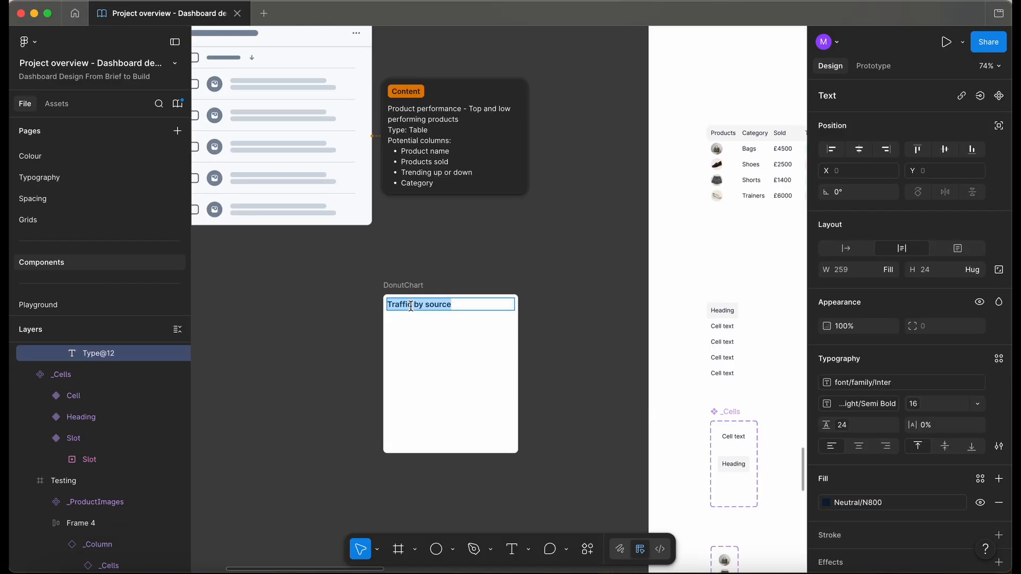
{"action": "scroll", "coordinate": [413, 309], "scroll_direction": "up", "scroll_amount": 5}
{"action": "type", "text": "Prod"}
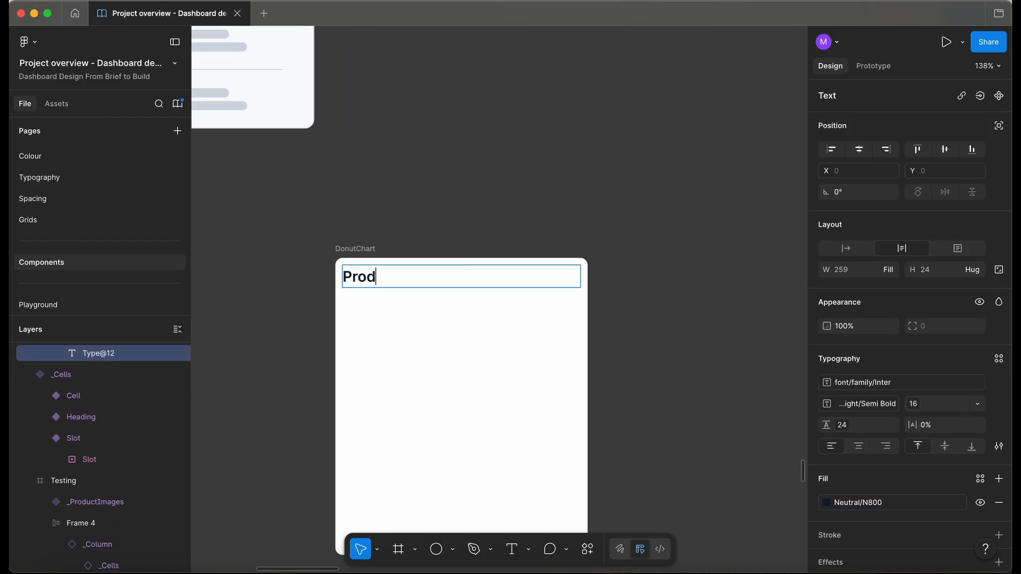
{"action": "type", "text": "uct performance"}
{"action": "key", "text": "super+a"}
{"action": "scroll", "coordinate": [356, 314], "scroll_direction": "down", "scroll_amount": 5}
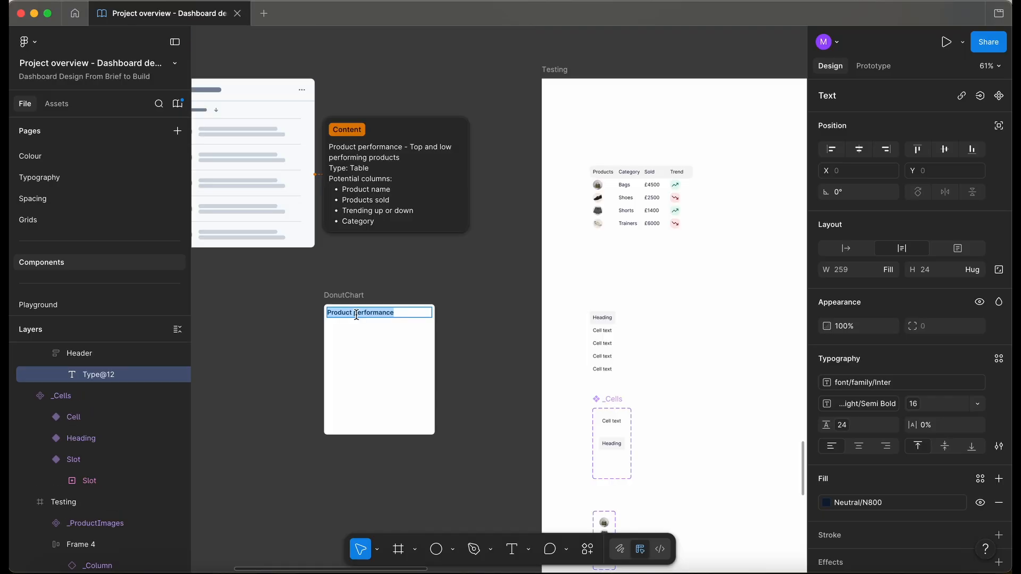
{"action": "left_click", "coordinate": [340, 295]}
{"action": "left_click", "coordinate": [387, 265]}
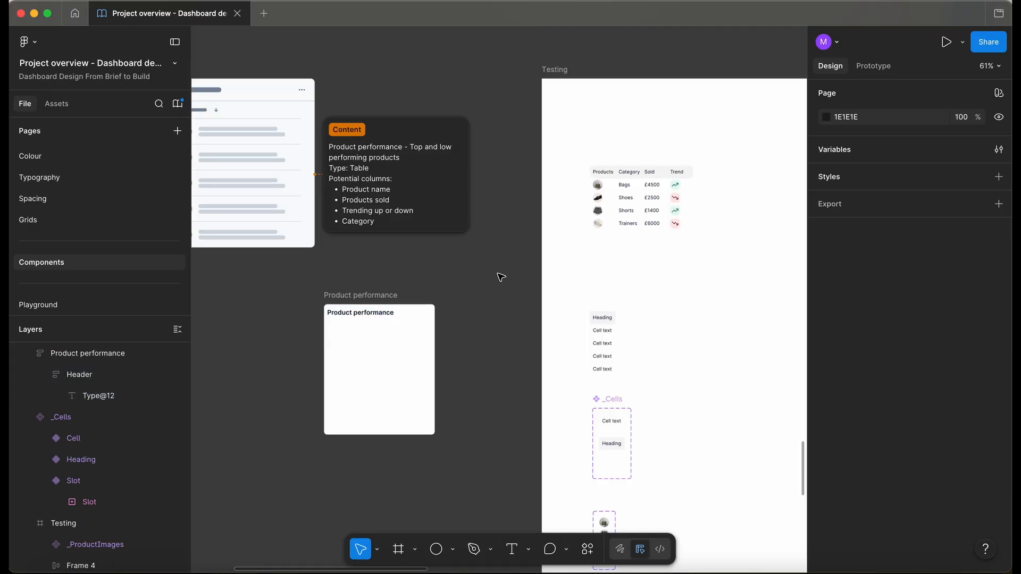
Rename the product table frame in the Testing frame as SmallTable and turn it into a component
{"action": "left_click", "coordinate": [641, 197]}
{"action": "scroll", "coordinate": [478, 309], "scroll_direction": "up", "scroll_amount": 1}
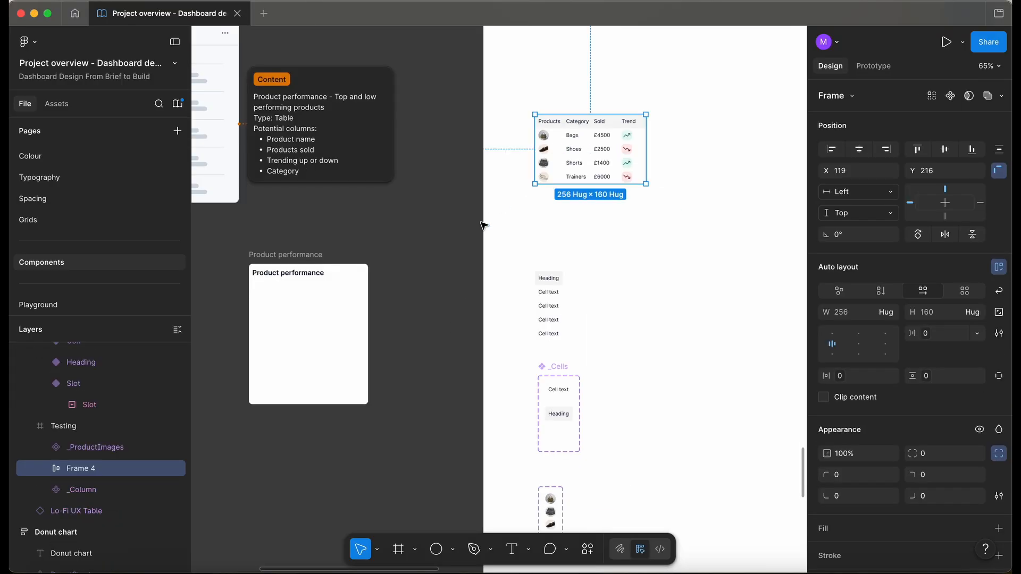
{"action": "key", "text": "super+r"}
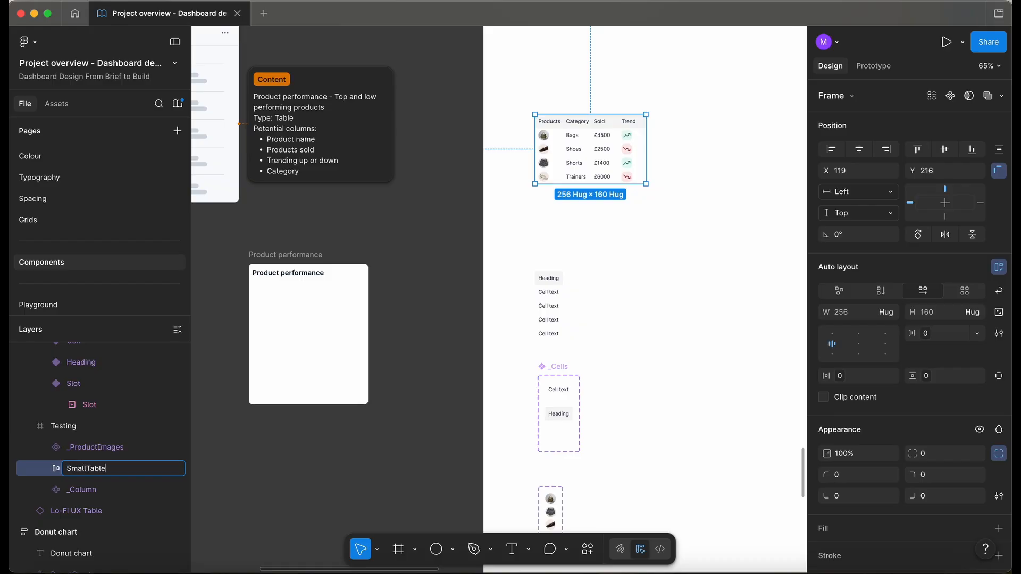
{"action": "left_click", "coordinate": [448, 204]}
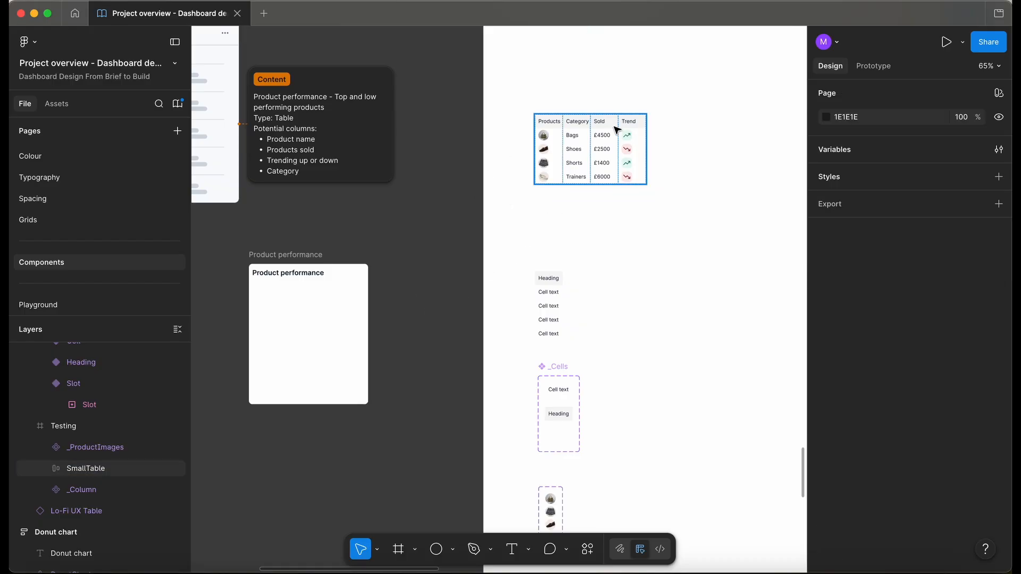
{"action": "left_click", "coordinate": [603, 151]}
{"action": "key", "text": "super+alt+k"}
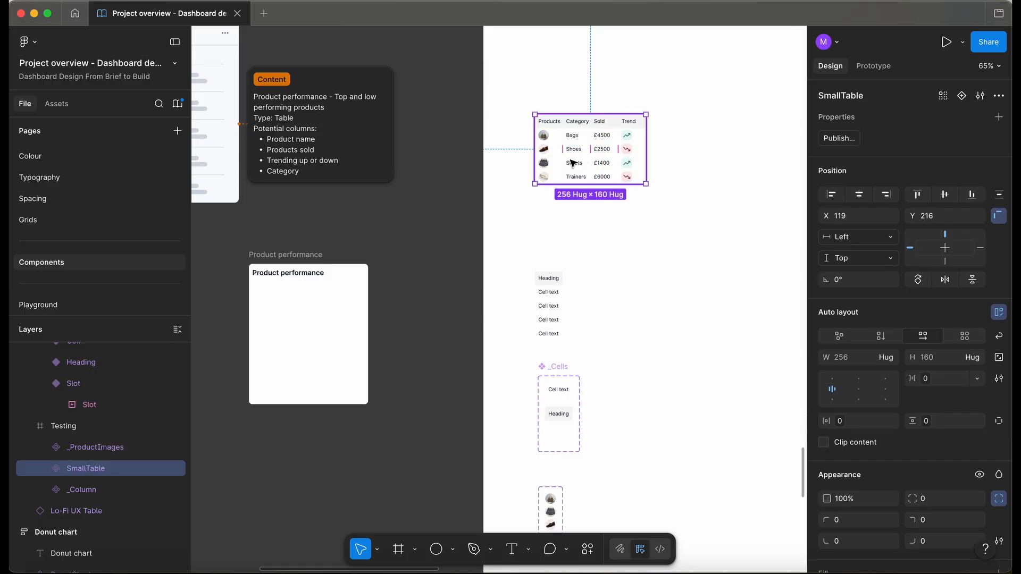
Place a SmallTable instance under the heading in the Product performance card and set the card's vertical gap to 8px
{"action": "left_click_drag", "start_coordinate": [524, 208], "coordinate": [298, 342]}
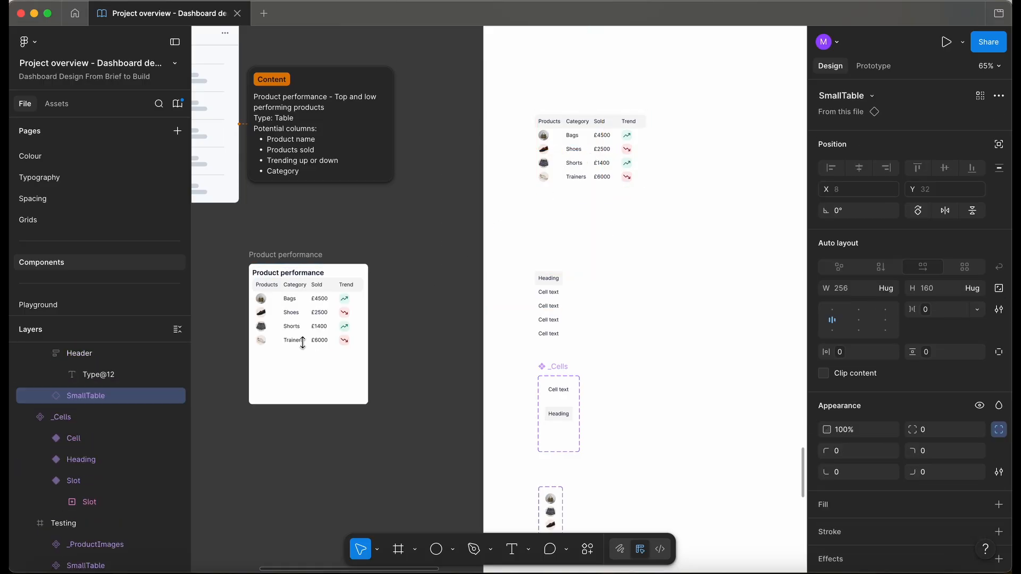
{"action": "scroll", "coordinate": [304, 346], "scroll_direction": "left", "scroll_amount": 3}
{"action": "left_click", "coordinate": [332, 238]}
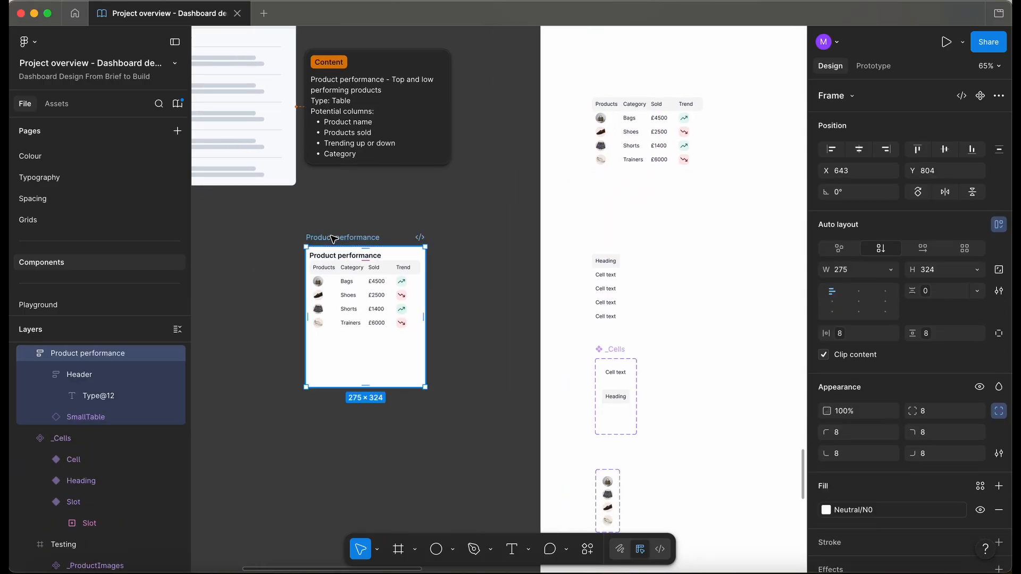
{"action": "left_click", "coordinate": [926, 291]}
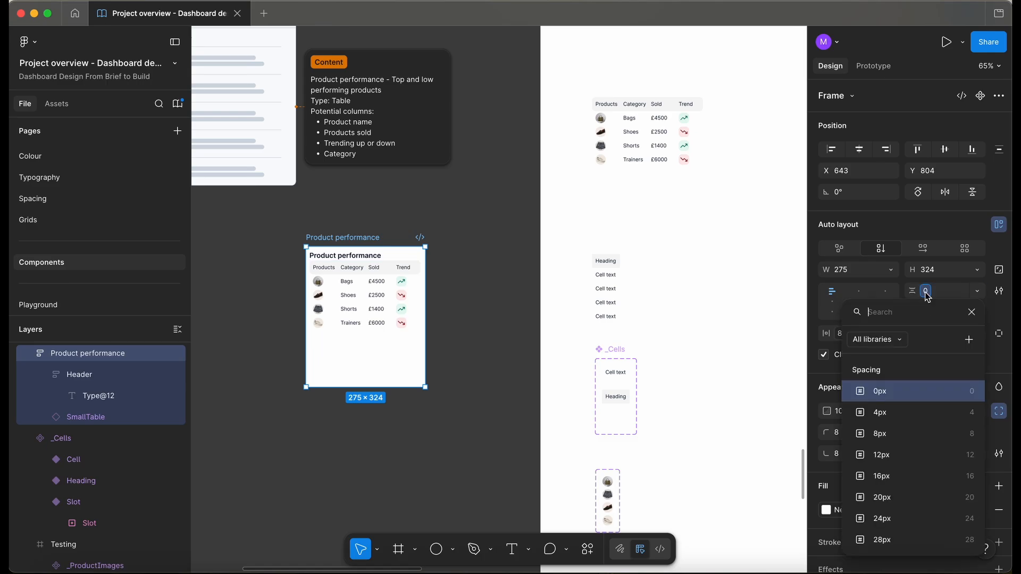
{"action": "left_click", "coordinate": [884, 428]}
{"action": "scroll", "coordinate": [378, 371], "scroll_direction": "up", "scroll_amount": 2}
{"action": "scroll", "coordinate": [378, 372], "scroll_direction": "left", "scroll_amount": 2}
{"action": "scroll", "coordinate": [378, 372], "scroll_direction": "up", "scroll_amount": 5}
{"action": "scroll", "coordinate": [378, 372], "scroll_direction": "down", "scroll_amount": 2}
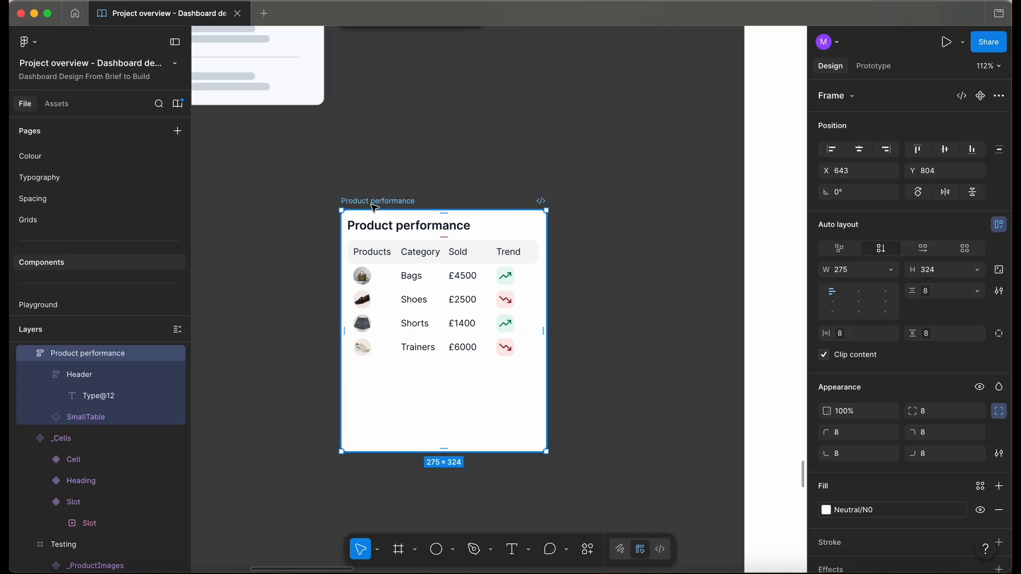
Turn the Product performance card into a component and move it into the Testing frame, above the SmallTable component
{"action": "key", "text": "super+alt+k"}
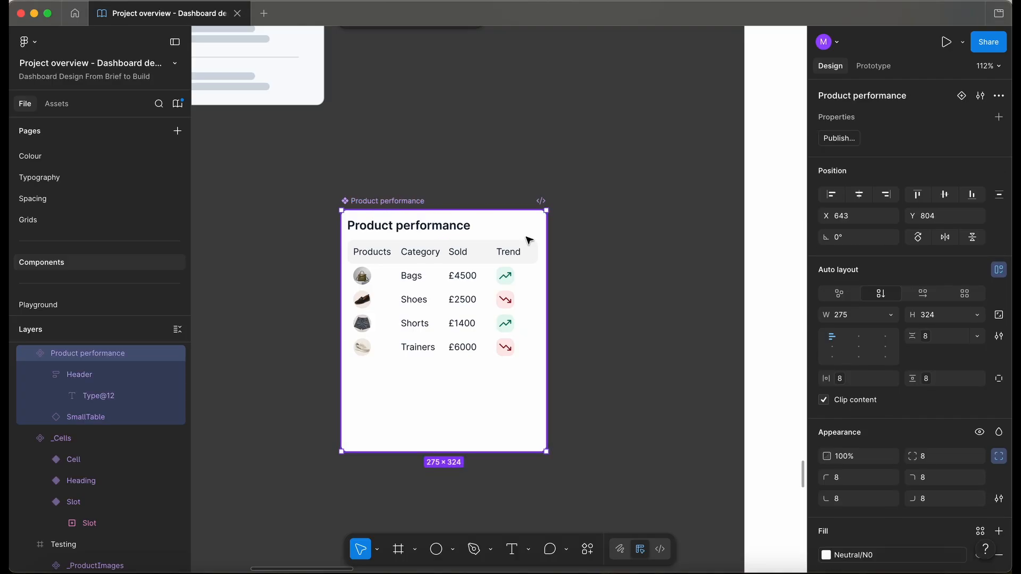
{"action": "scroll", "coordinate": [529, 240], "scroll_direction": "down", "scroll_amount": 10}
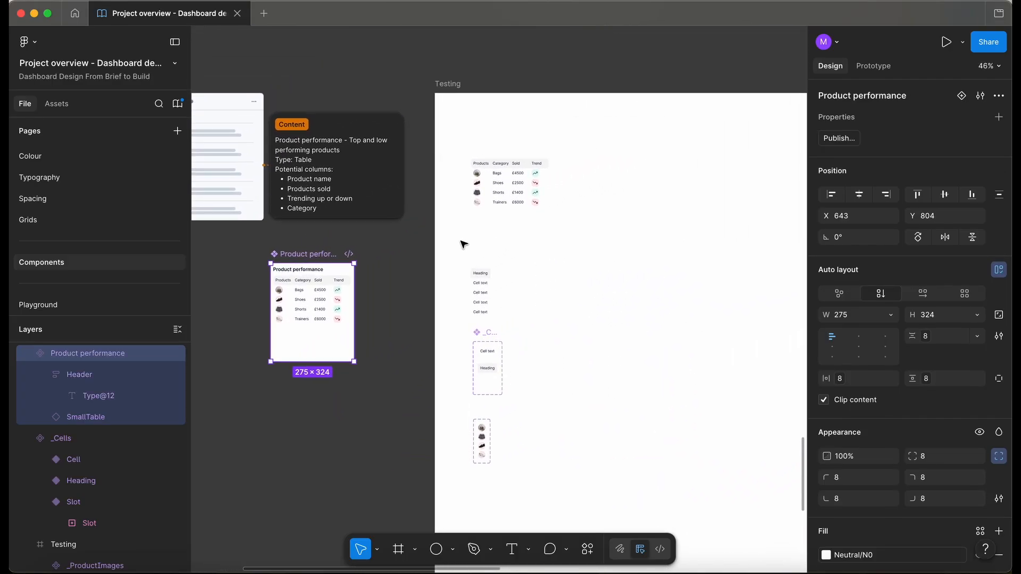
{"action": "left_click_drag", "start_coordinate": [309, 257], "coordinate": [650, 126]}
{"action": "scroll", "coordinate": [650, 126], "scroll_direction": "down", "scroll_amount": 4}
{"action": "left_click_drag", "start_coordinate": [424, 312], "coordinate": [478, 38]}
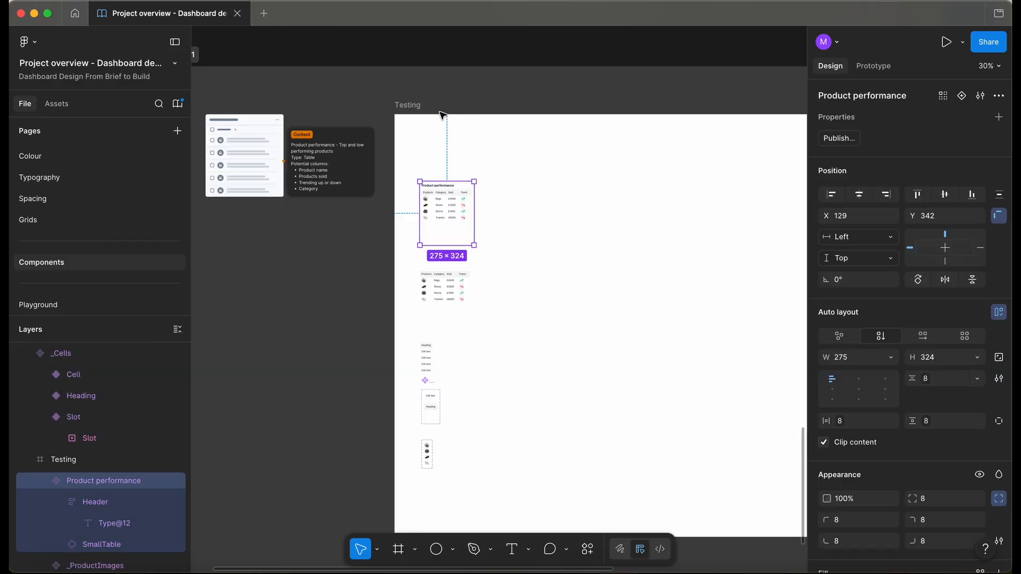
Change the Testing frame's fill to light grey F6F6F6
{"action": "left_click", "coordinate": [421, 109]}
{"action": "left_click", "coordinate": [826, 472]}
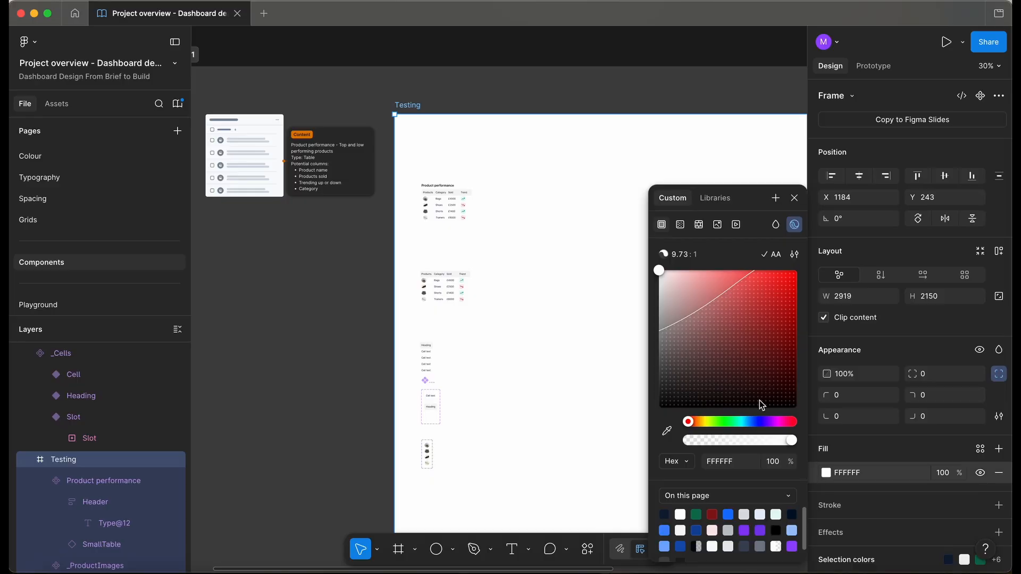
{"action": "left_click_drag", "start_coordinate": [659, 272], "coordinate": [656, 276]}
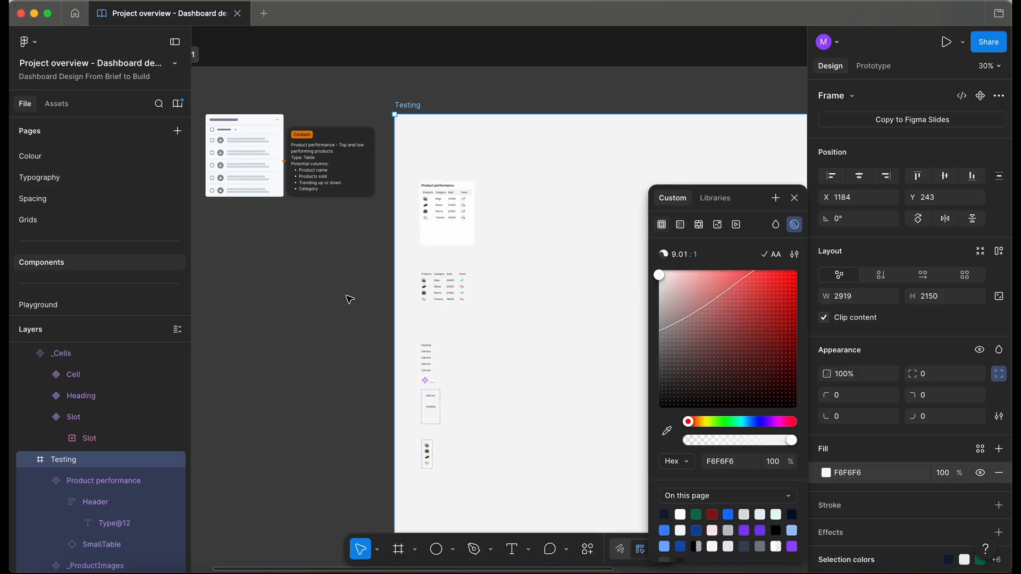
{"action": "left_click", "coordinate": [338, 287]}
Try widening the Product performance card to about 383 px, and undo the resize
{"action": "left_click", "coordinate": [445, 236]}
{"action": "scroll", "coordinate": [446, 239], "scroll_direction": "up", "scroll_amount": 5, "text": "ctrl"}
{"action": "left_click_drag", "start_coordinate": [524, 226], "coordinate": [574, 229]}
{"action": "scroll", "coordinate": [388, 112], "scroll_direction": "up", "scroll_amount": 3, "text": "ctrl"}
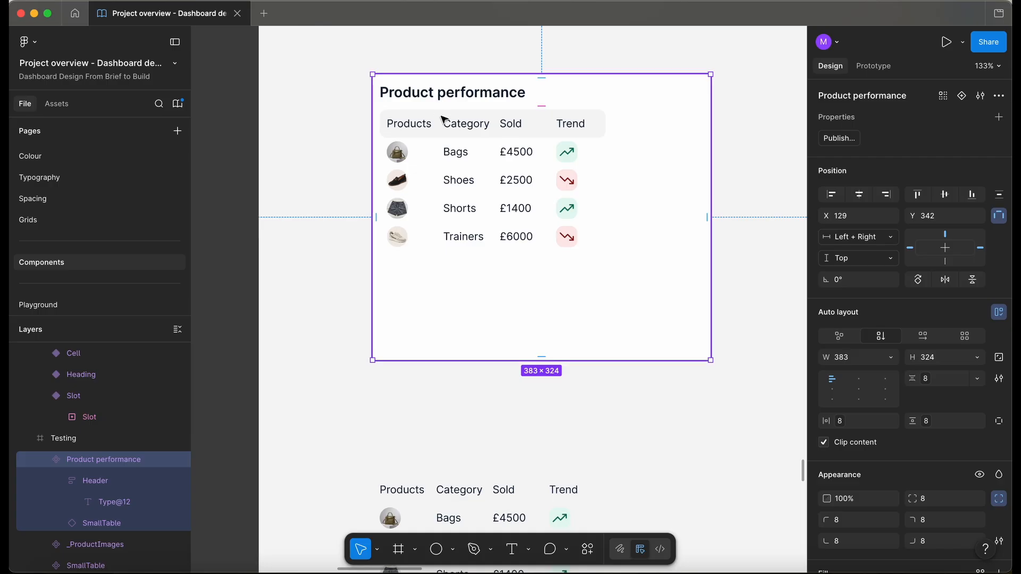
{"action": "key", "text": "super+z"}
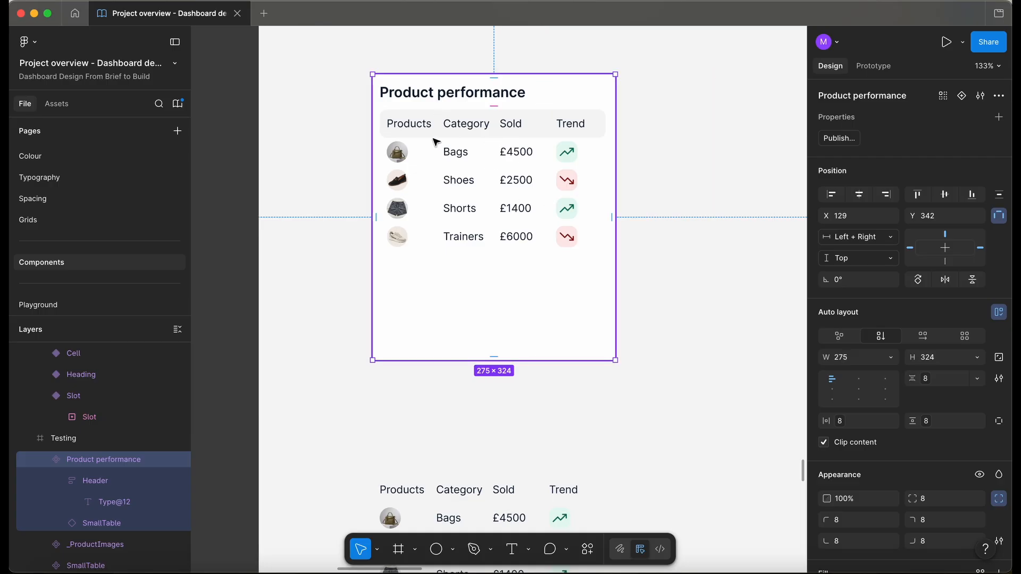
Set all four table columns in the Product performance card to fill the available width, and test them by resizing the card
{"action": "double_click", "coordinate": [402, 127]}
{"action": "double_click", "coordinate": [403, 126]}
{"action": "left_click", "coordinate": [461, 130]}
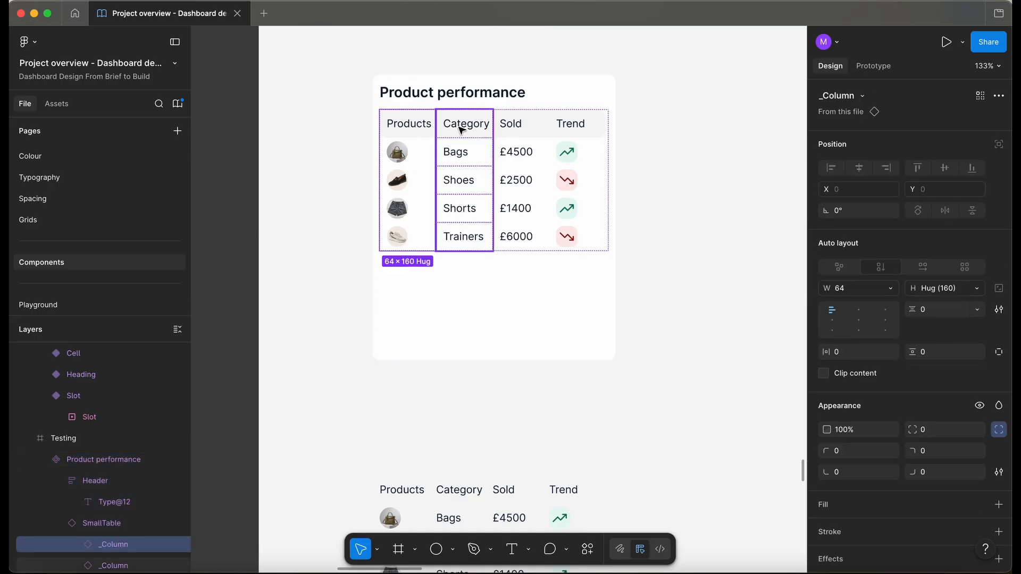
{"action": "left_click", "coordinate": [508, 123], "text": "shift"}
{"action": "left_click", "coordinate": [564, 124], "text": "shift"}
{"action": "left_click", "coordinate": [891, 288]}
{"action": "left_click", "coordinate": [876, 307]}
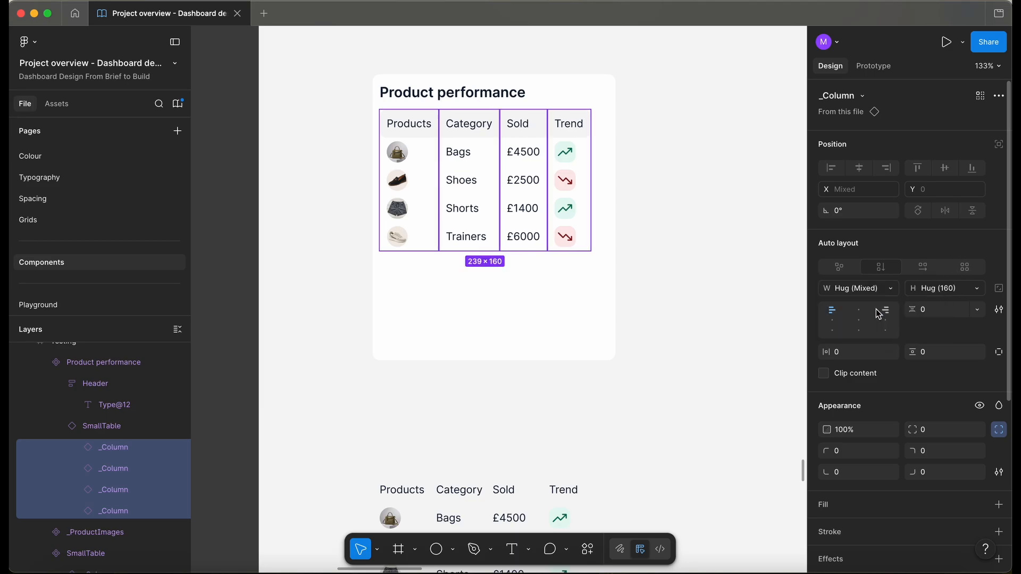
{"action": "left_click", "coordinate": [890, 289]}
{"action": "left_click", "coordinate": [887, 305]}
{"action": "left_click_drag", "start_coordinate": [615, 134], "coordinate": [616, 169]}
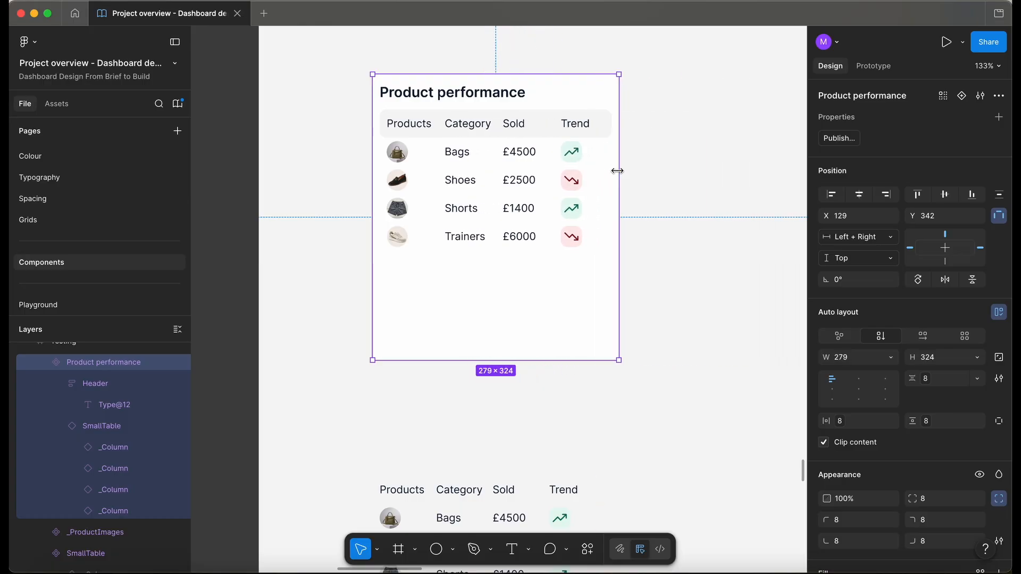
Show the layout guides and paste a Product performance instance into the Container of the Desktop Grid with expanded navigation
{"action": "scroll", "coordinate": [453, 216], "scroll_direction": "down", "scroll_amount": 5}
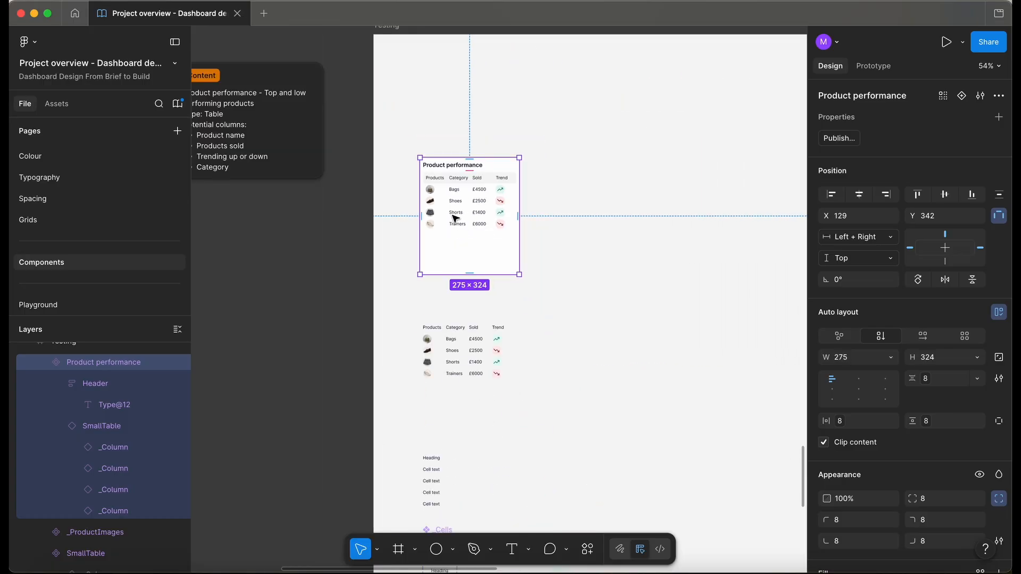
{"action": "scroll", "coordinate": [454, 218], "scroll_direction": "up", "scroll_amount": 3}
{"action": "scroll", "coordinate": [455, 220], "scroll_direction": "down", "scroll_amount": 2}
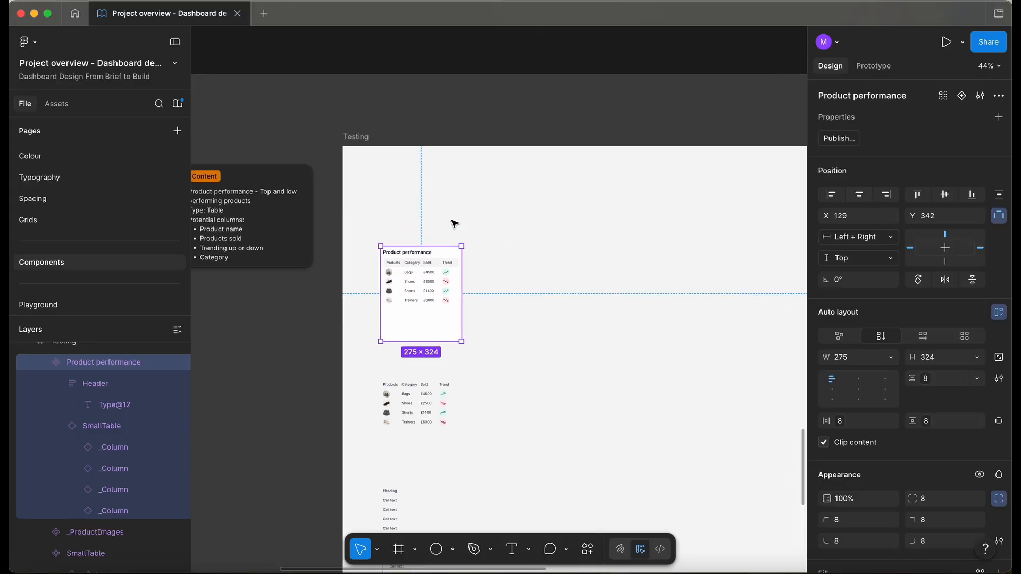
{"action": "scroll", "coordinate": [454, 222], "scroll_direction": "down", "scroll_amount": 5}
{"action": "scroll", "coordinate": [455, 223], "scroll_direction": "up", "scroll_amount": 6}
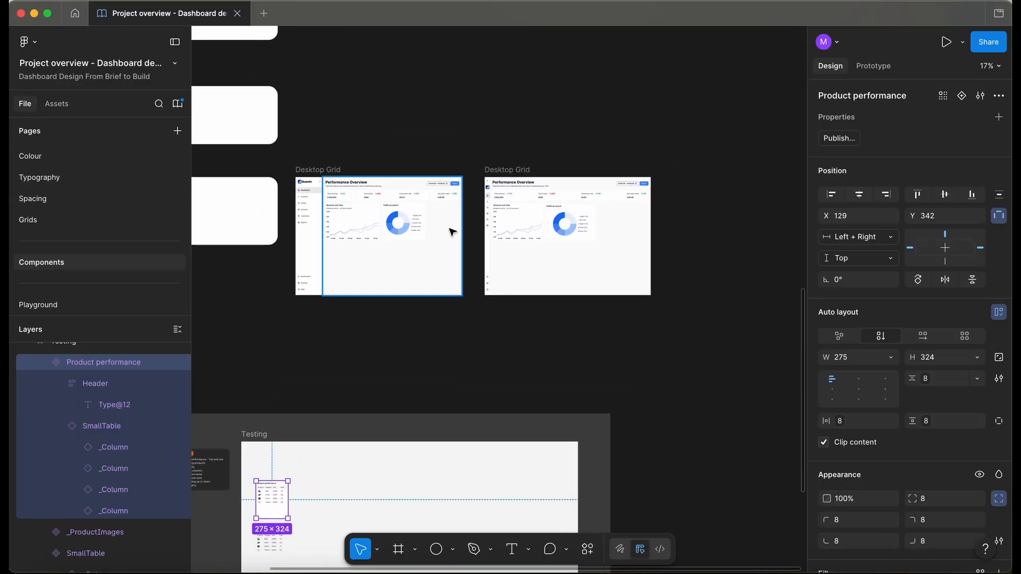
{"action": "scroll", "coordinate": [452, 232], "scroll_direction": "up", "scroll_amount": 3}
{"action": "left_click", "coordinate": [452, 233]}
{"action": "scroll", "coordinate": [421, 205], "scroll_direction": "up", "scroll_amount": 6}
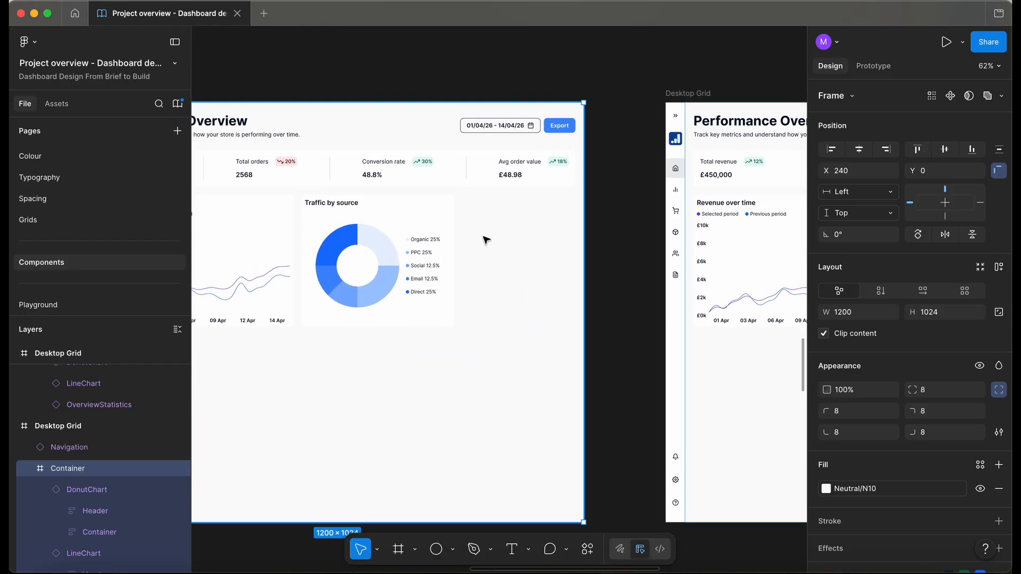
{"action": "key", "text": "ctrl+g"}
{"action": "scroll", "coordinate": [486, 239], "scroll_direction": "up", "scroll_amount": 5}
{"action": "key", "text": "super+v"}
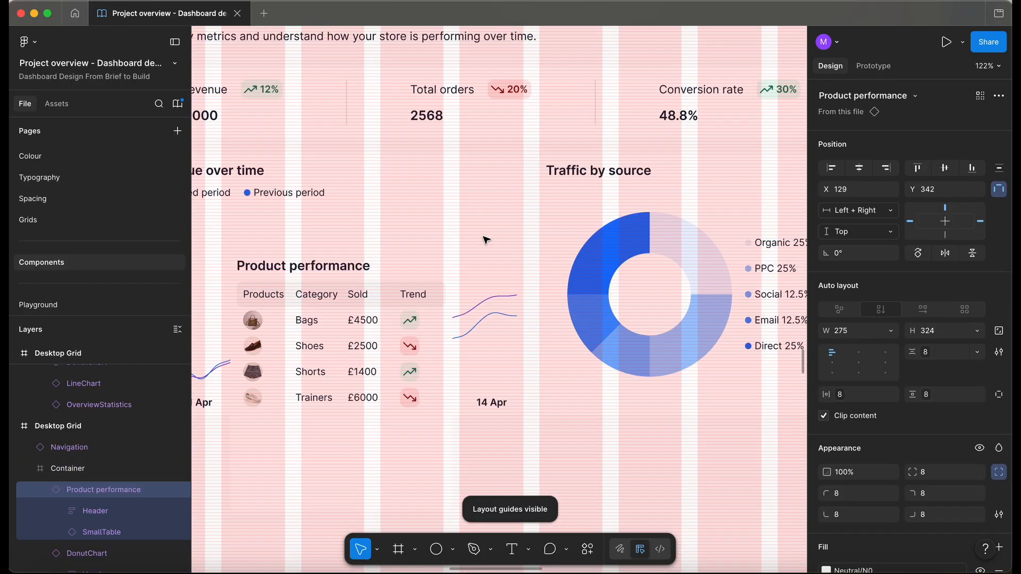
Position the pasted Product performance card beside the Traffic by source chart at X 905, Y 224, aligned to the grid columns
{"action": "scroll", "coordinate": [504, 225], "scroll_direction": "down", "scroll_amount": 1}
{"action": "scroll", "coordinate": [504, 225], "scroll_direction": "down", "scroll_amount": 5}
{"action": "left_click_drag", "start_coordinate": [422, 292], "coordinate": [651, 330]}
{"action": "scroll", "coordinate": [741, 311], "scroll_direction": "right", "scroll_amount": 3}
{"action": "left_click_drag", "start_coordinate": [453, 367], "coordinate": [470, 277]}
{"action": "scroll", "coordinate": [453, 321], "scroll_direction": "up", "scroll_amount": 5}
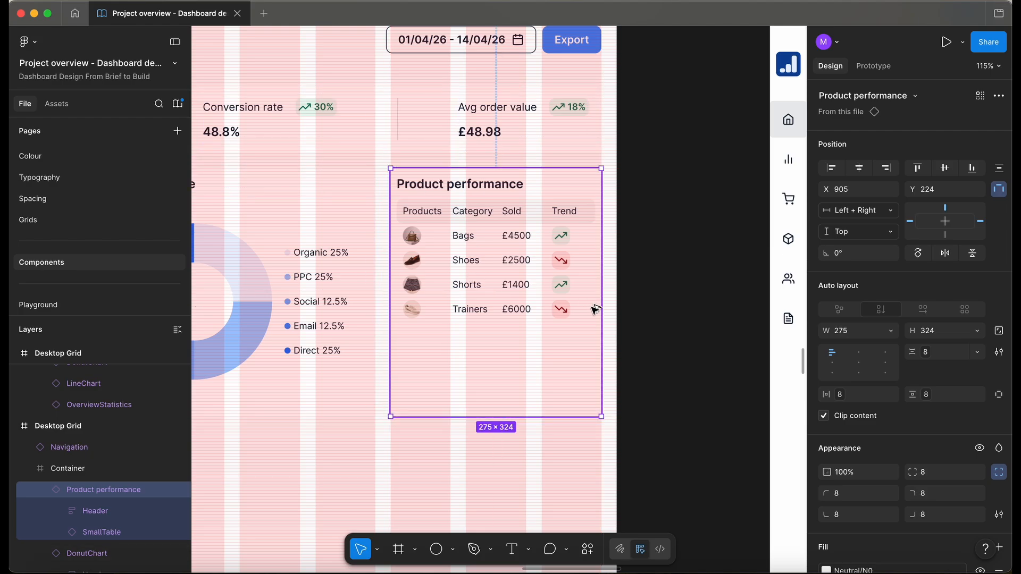
{"action": "left_click", "coordinate": [537, 448]}
Place a Product performance card in the Container of the Desktop Grid with collapsed navigation, beside the Traffic by source chart at X 935, Y 232
{"action": "scroll", "coordinate": [538, 450], "scroll_direction": "down", "scroll_amount": 5}
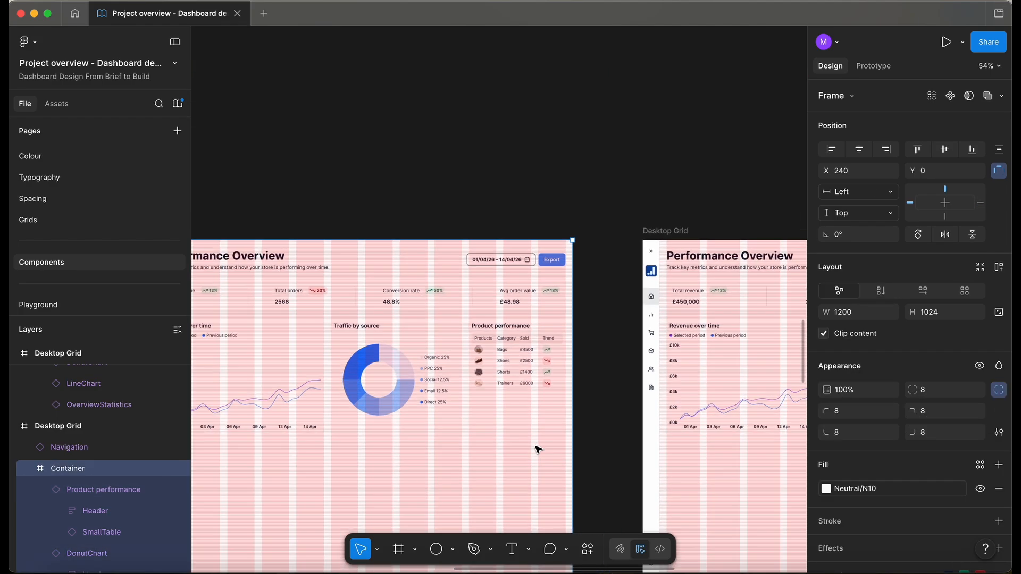
{"action": "scroll", "coordinate": [537, 449], "scroll_direction": "down", "scroll_amount": 2}
{"action": "scroll", "coordinate": [537, 449], "scroll_direction": "right", "scroll_amount": 2}
{"action": "left_click", "coordinate": [393, 256]}
{"action": "left_click_drag", "start_coordinate": [413, 281], "coordinate": [707, 383]}
{"action": "scroll", "coordinate": [707, 384], "scroll_direction": "right", "scroll_amount": 6}
{"action": "left_click_drag", "start_coordinate": [387, 360], "coordinate": [602, 295]}
Widen the Product performance card in the collapsed-navigation layout to the outer edge of the last grid column
{"action": "scroll", "coordinate": [597, 292], "scroll_direction": "up", "scroll_amount": 5}
{"action": "scroll", "coordinate": [665, 258], "scroll_direction": "right", "scroll_amount": 4}
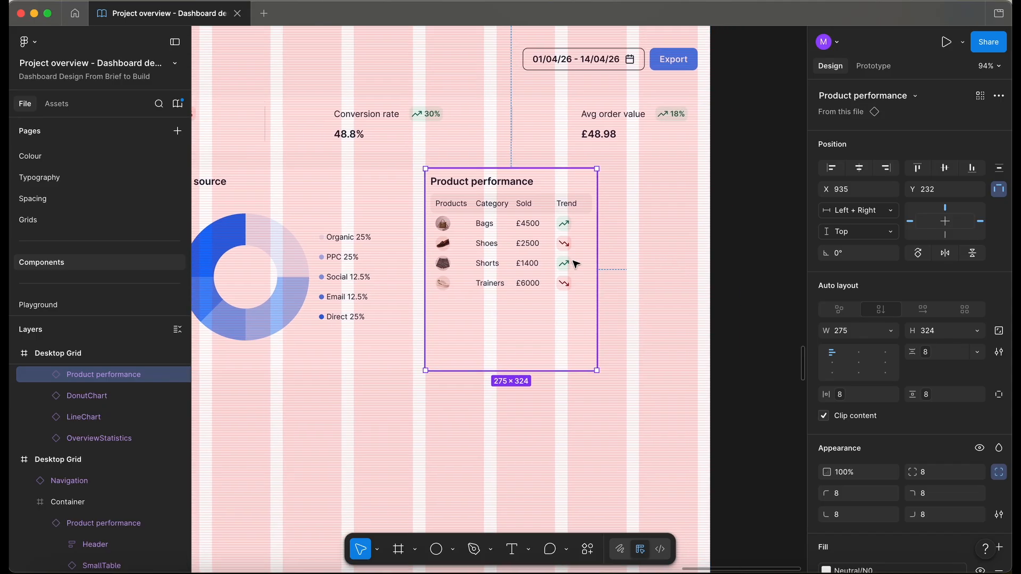
{"action": "left_click_drag", "start_coordinate": [597, 253], "coordinate": [697, 257]}
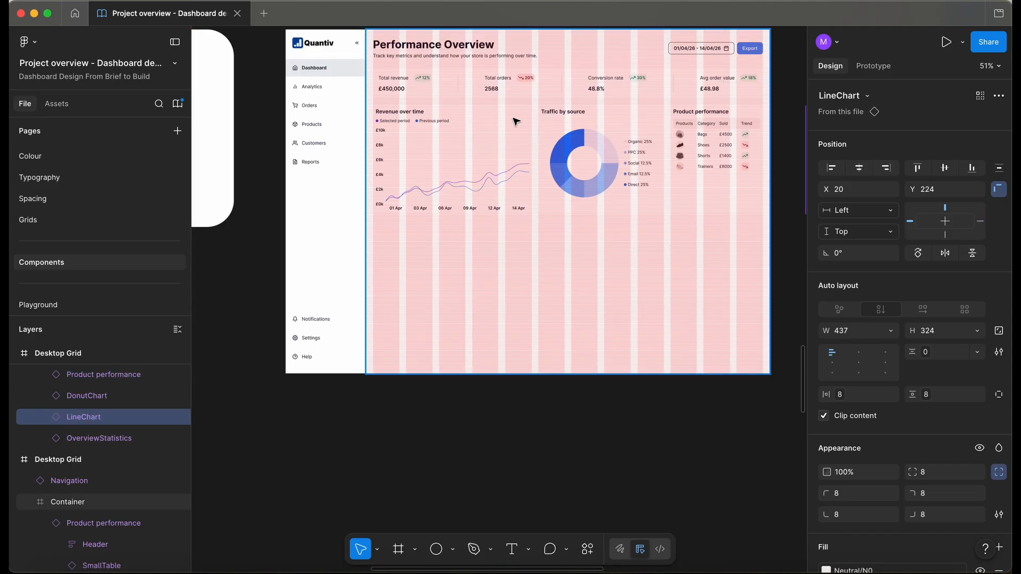
Measure the spacing between the overview statistics and the page header in the Desktop Grid with expanded navigation
{"action": "double_click", "coordinate": [513, 121]}
{"action": "key", "text": "alt"}
{"action": "left_click", "coordinate": [539, 76]}
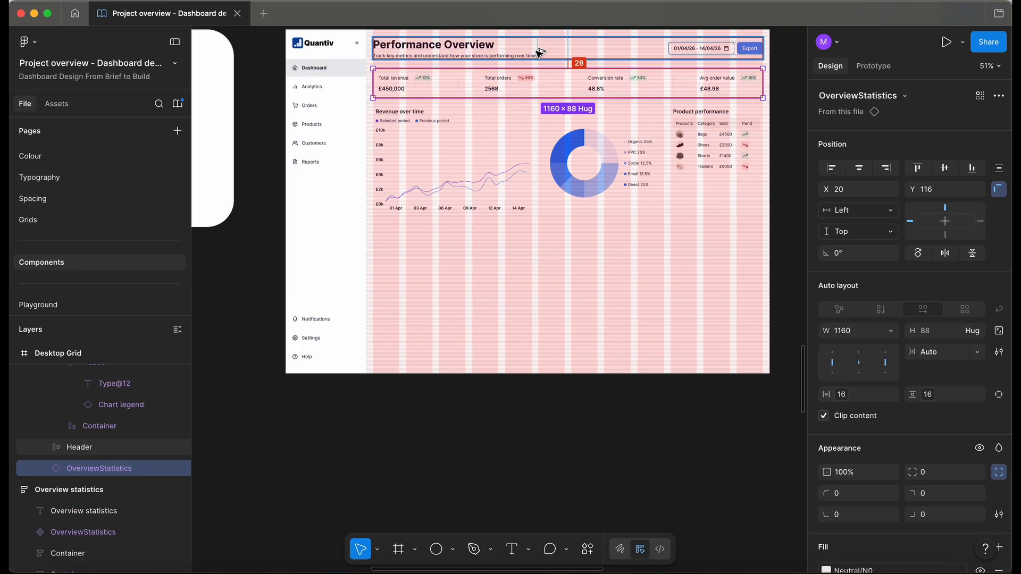
{"action": "scroll", "coordinate": [539, 54], "scroll_direction": "right", "scroll_amount": 8}
Line up the Revenue over time chart with the neighbouring cards in the Desktop Grid with collapsed navigation
{"action": "left_click", "coordinate": [601, 147]}
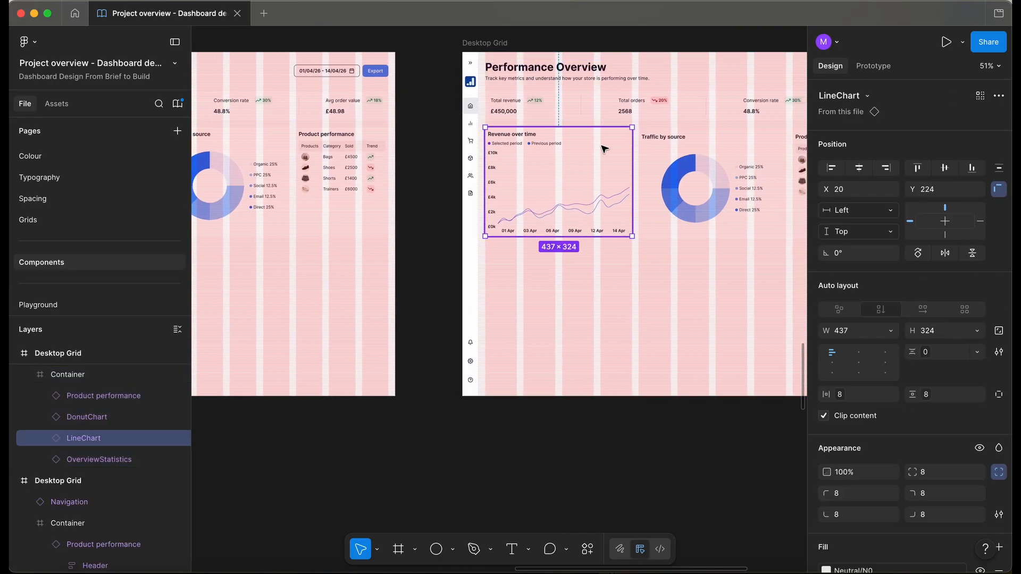
{"action": "scroll", "coordinate": [622, 106], "scroll_direction": "right", "scroll_amount": 3}
{"action": "scroll", "coordinate": [628, 110], "scroll_direction": "down", "scroll_amount": 3}
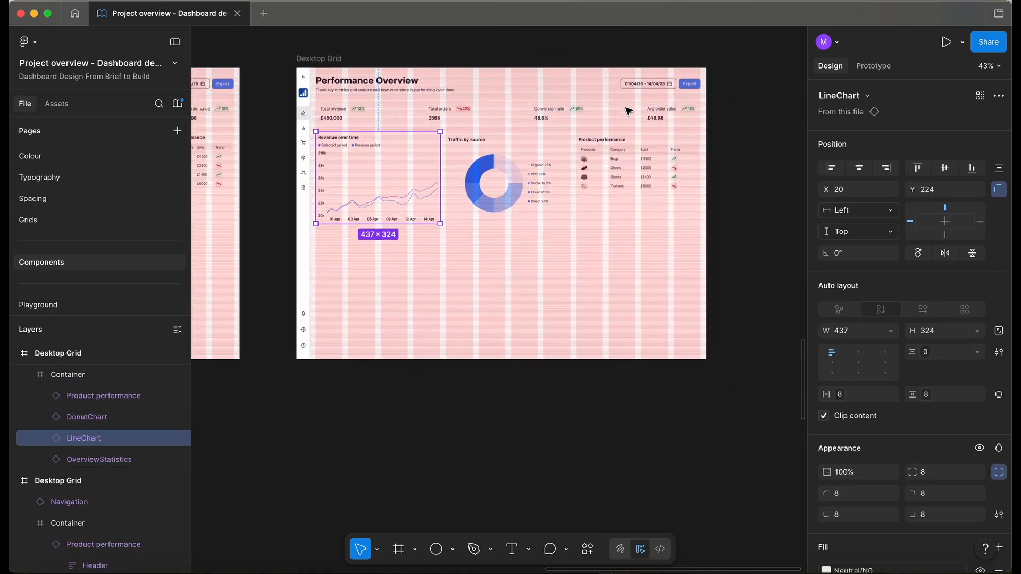
{"action": "left_click", "coordinate": [752, 227]}
{"action": "key", "text": "super+z"}
{"action": "left_click", "coordinate": [727, 177]}
{"action": "double_click", "coordinate": [622, 163]}
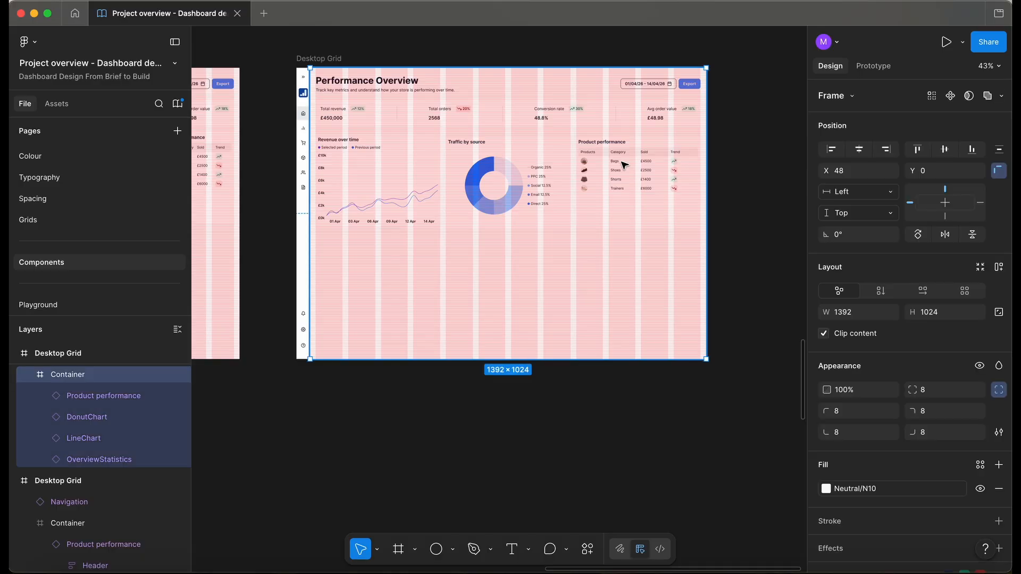
Hide the layout guides and the editor interface to show the dashboards on a clean canvas
{"action": "key", "text": "shift+g"}
{"action": "scroll", "coordinate": [622, 164], "scroll_direction": "up", "scroll_amount": 3}
{"action": "scroll", "coordinate": [623, 169], "scroll_direction": "right", "scroll_amount": 2}
{"action": "left_click", "coordinate": [721, 186]}
{"action": "scroll", "coordinate": [724, 190], "scroll_direction": "down", "scroll_amount": 5}
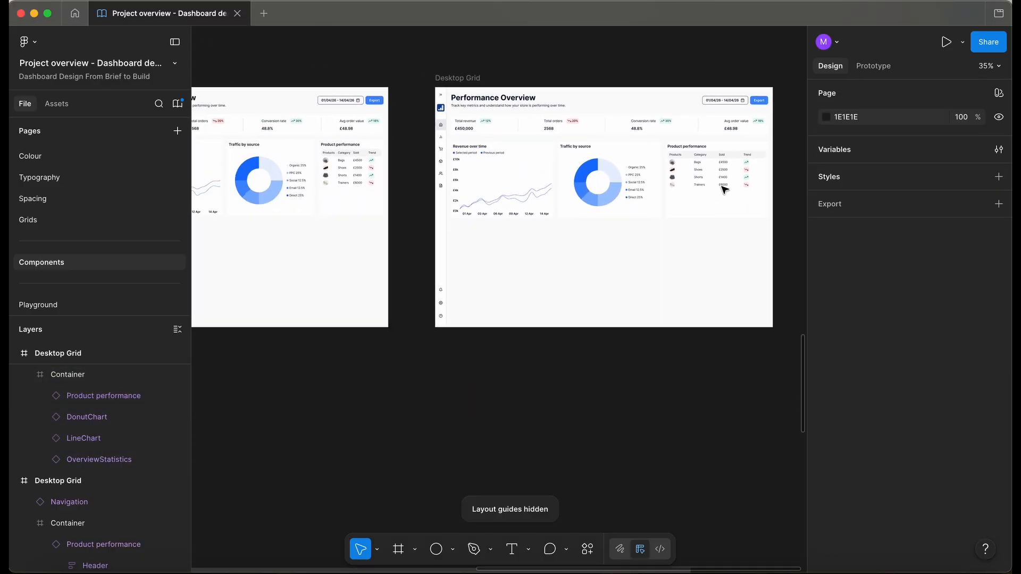
{"action": "key", "text": "super+backslash"}
Review both Performance Overview dashboards, checking how the Product performance card sits beside the two charts
{"action": "scroll", "coordinate": [397, 189], "scroll_direction": "left", "scroll_amount": 3}
{"action": "scroll", "coordinate": [397, 189], "scroll_direction": "up", "scroll_amount": 5}
{"action": "scroll", "coordinate": [397, 189], "scroll_direction": "up", "scroll_amount": 1}
{"action": "scroll", "coordinate": [397, 189], "scroll_direction": "down", "scroll_amount": 4}
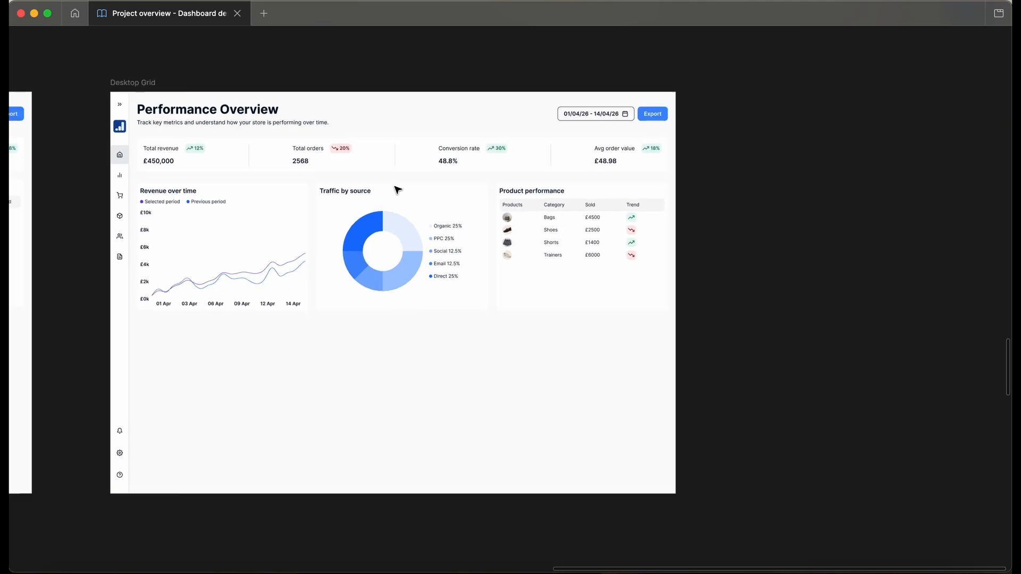
{"action": "scroll", "coordinate": [397, 189], "scroll_direction": "left", "scroll_amount": 3}
{"action": "scroll", "coordinate": [397, 189], "scroll_direction": "left", "scroll_amount": 6}
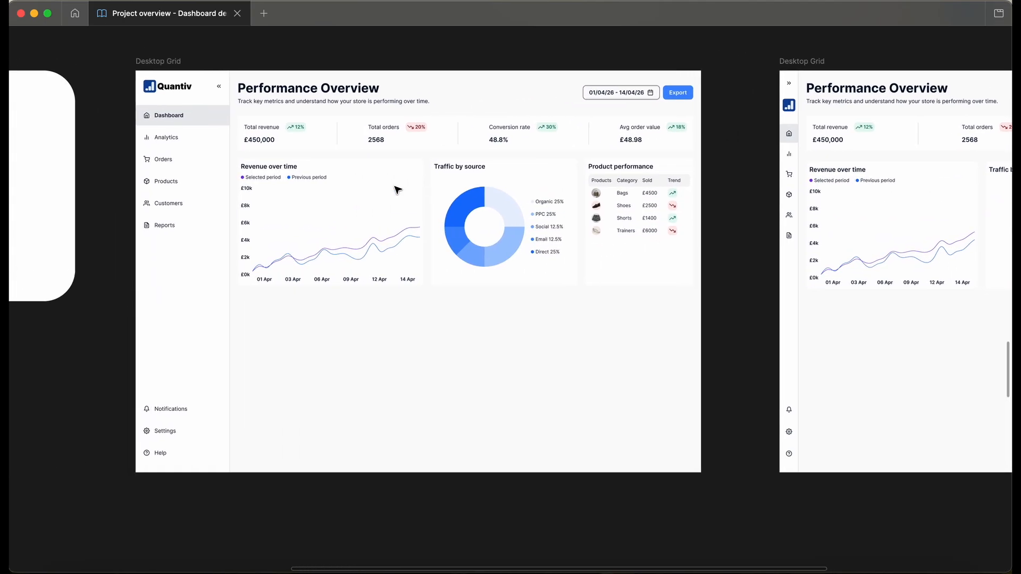
{"action": "scroll", "coordinate": [354, 175], "scroll_direction": "up", "scroll_amount": 4}
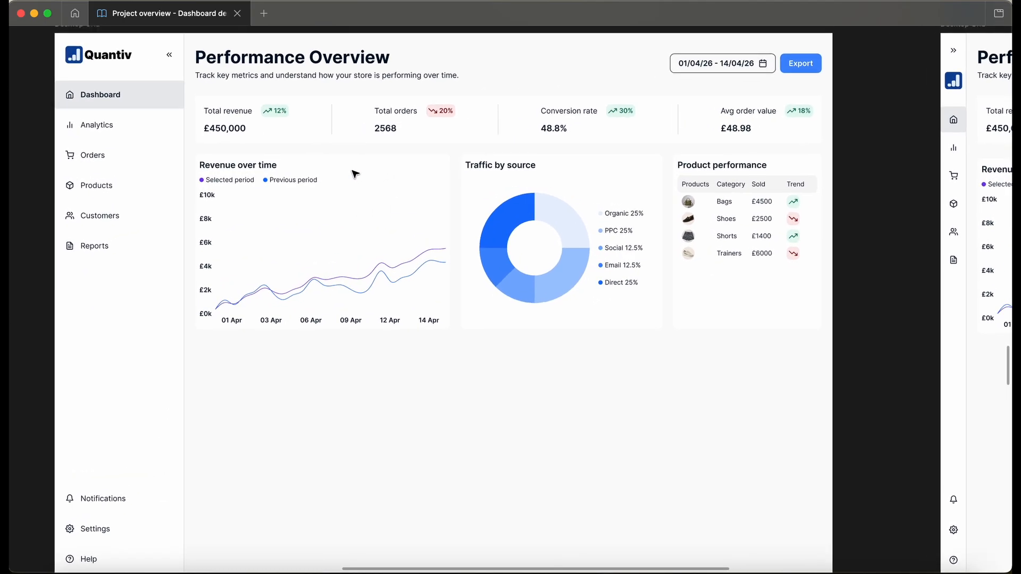
{"action": "scroll", "coordinate": [355, 175], "scroll_direction": "up", "scroll_amount": 1}
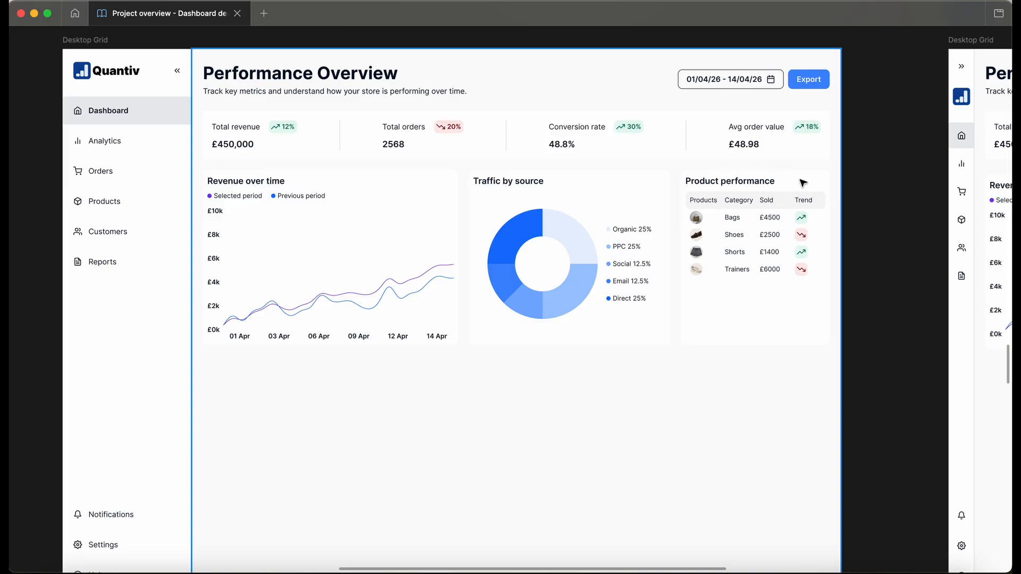
{"action": "scroll", "coordinate": [797, 191], "scroll_direction": "right", "scroll_amount": 3}
{"action": "scroll", "coordinate": [798, 192], "scroll_direction": "down", "scroll_amount": 1}
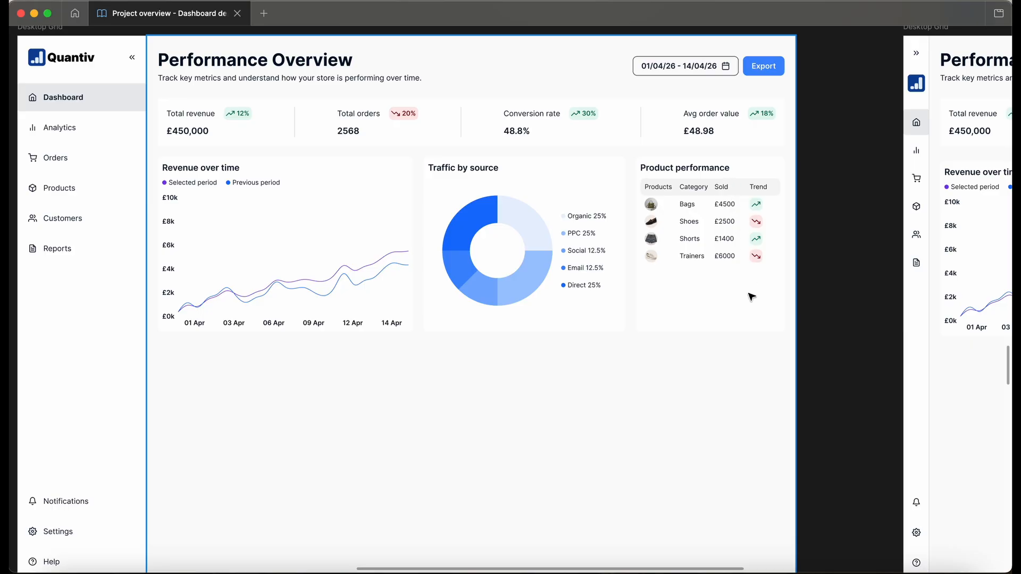
Examine the Table v1 section with its content notes and test components, and bring back the editor interface
{"action": "scroll", "coordinate": [817, 315], "scroll_direction": "right", "scroll_amount": 12}
{"action": "scroll", "coordinate": [817, 315], "scroll_direction": "down", "scroll_amount": 2}
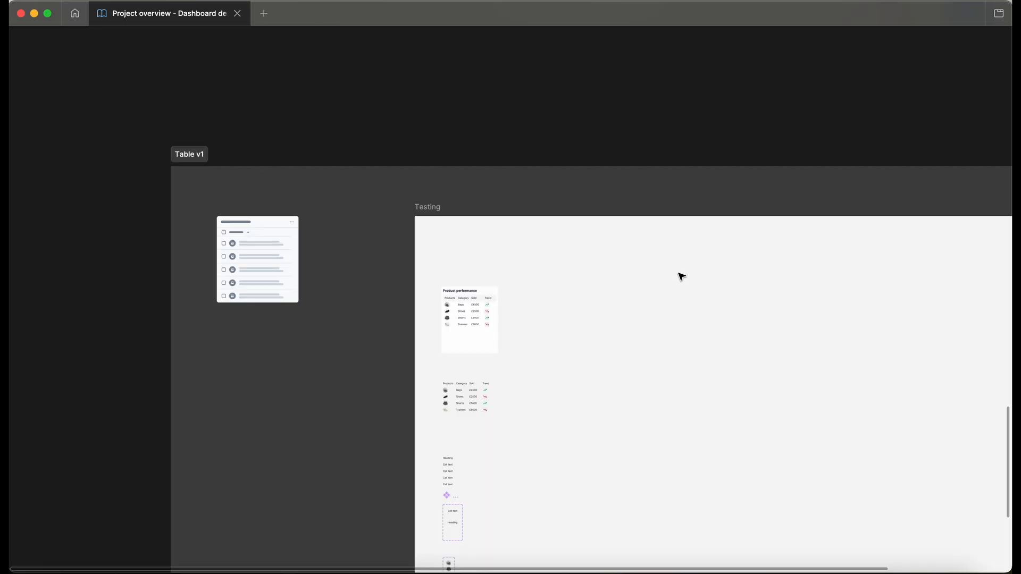
{"action": "scroll", "coordinate": [605, 292], "scroll_direction": "down", "scroll_amount": 4}
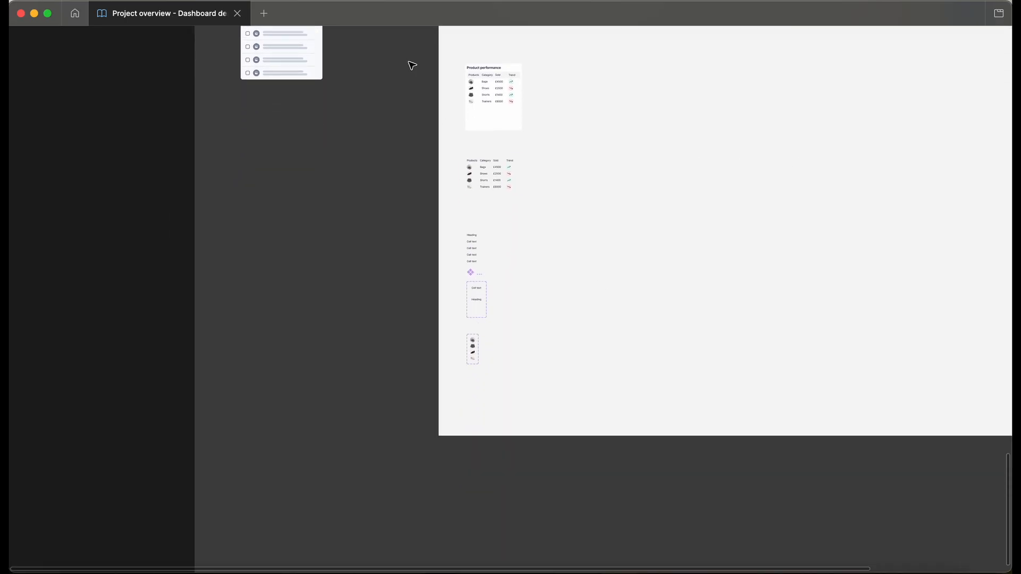
{"action": "scroll", "coordinate": [412, 65], "scroll_direction": "up", "scroll_amount": 3}
{"action": "scroll", "coordinate": [413, 65], "scroll_direction": "up", "scroll_amount": 5}
{"action": "key", "text": "super+backslash"}
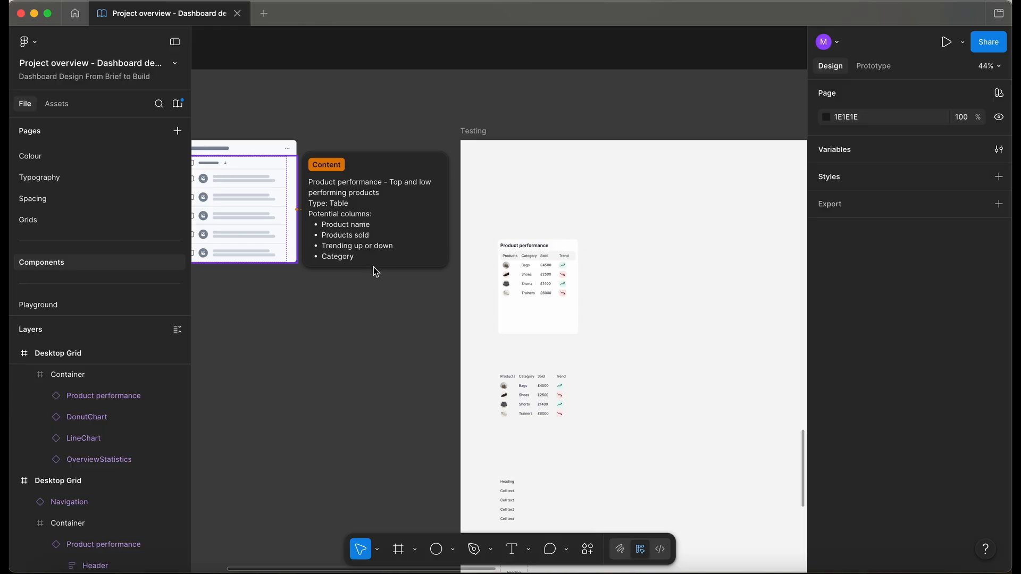
{"action": "left_click", "coordinate": [393, 304]}
{"action": "scroll", "coordinate": [394, 304], "scroll_direction": "down", "scroll_amount": 3}
{"action": "scroll", "coordinate": [394, 303], "scroll_direction": "down", "scroll_amount": 3}
{"action": "scroll", "coordinate": [393, 303], "scroll_direction": "left", "scroll_amount": 3}
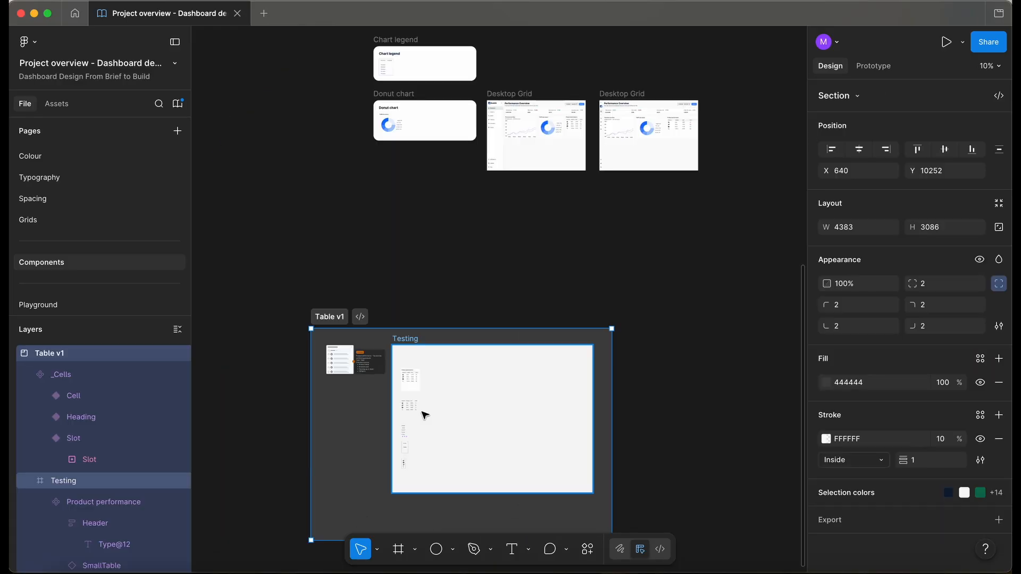
Examine the Tables component sheet, covering Product performance, the small table, columns, cells and product images
{"action": "scroll", "coordinate": [424, 415], "scroll_direction": "up", "scroll_amount": 3}
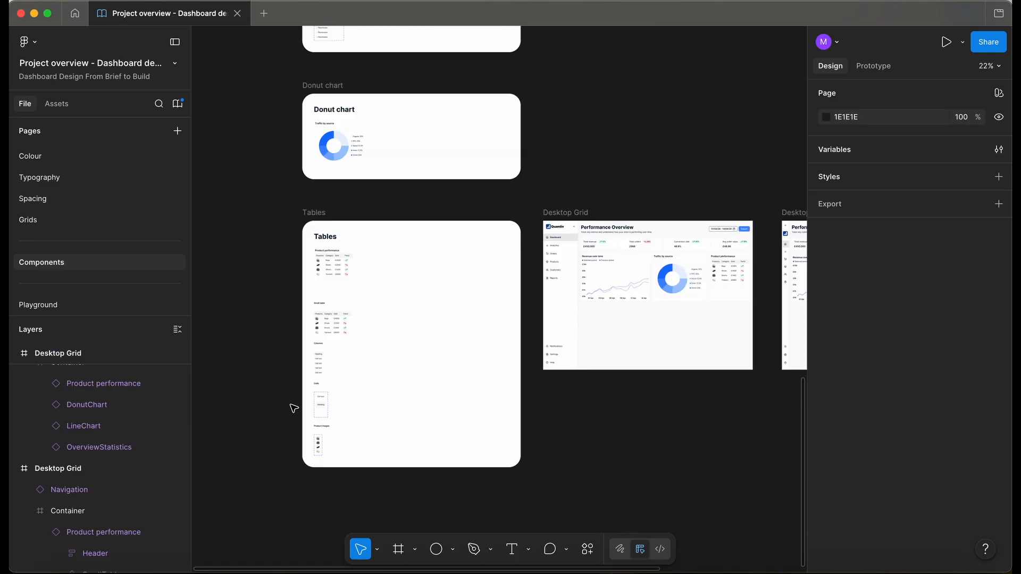
{"action": "scroll", "coordinate": [294, 408], "scroll_direction": "up", "scroll_amount": 3}
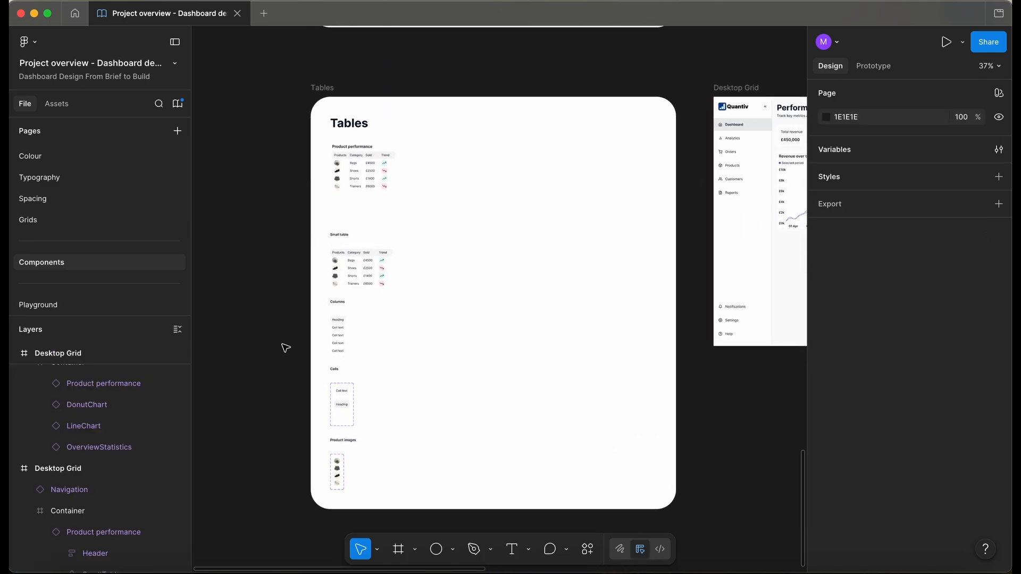
{"action": "scroll", "coordinate": [286, 348], "scroll_direction": "up", "scroll_amount": 3}
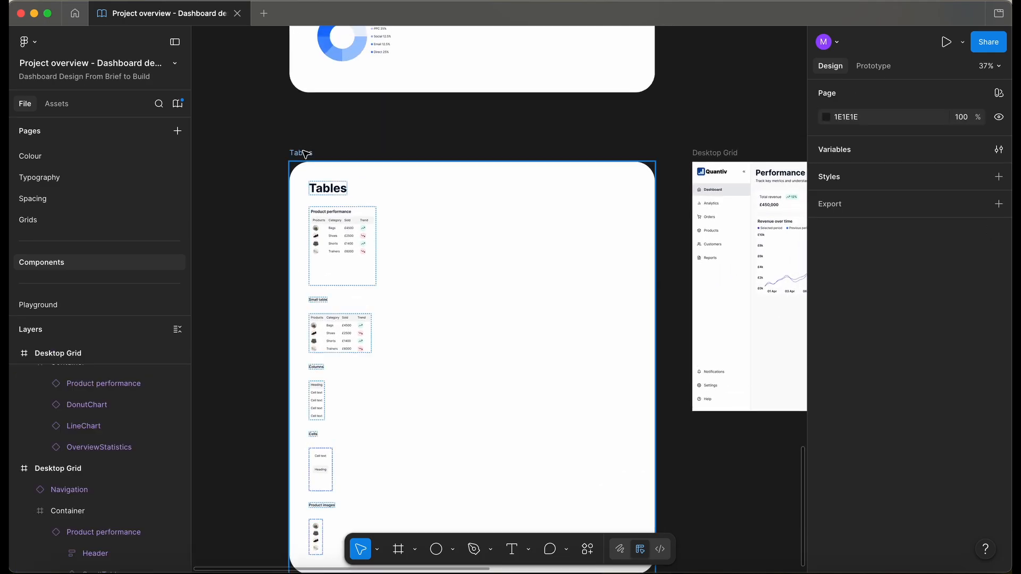
{"action": "scroll", "coordinate": [307, 155], "scroll_direction": "right", "scroll_amount": 1}
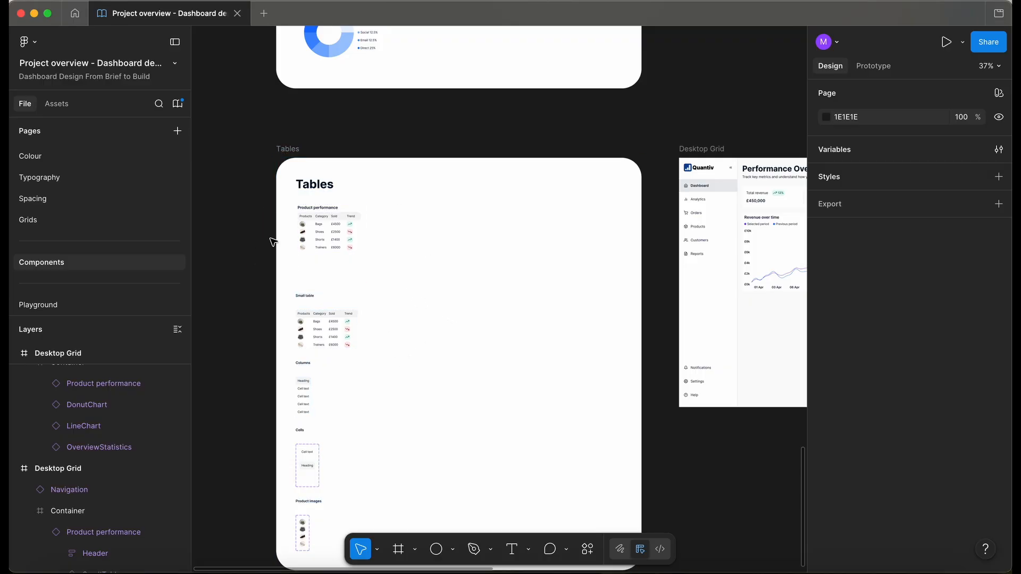
{"action": "scroll", "coordinate": [272, 242], "scroll_direction": "up", "scroll_amount": 5}
{"action": "scroll", "coordinate": [390, 223], "scroll_direction": "down", "scroll_amount": 3}
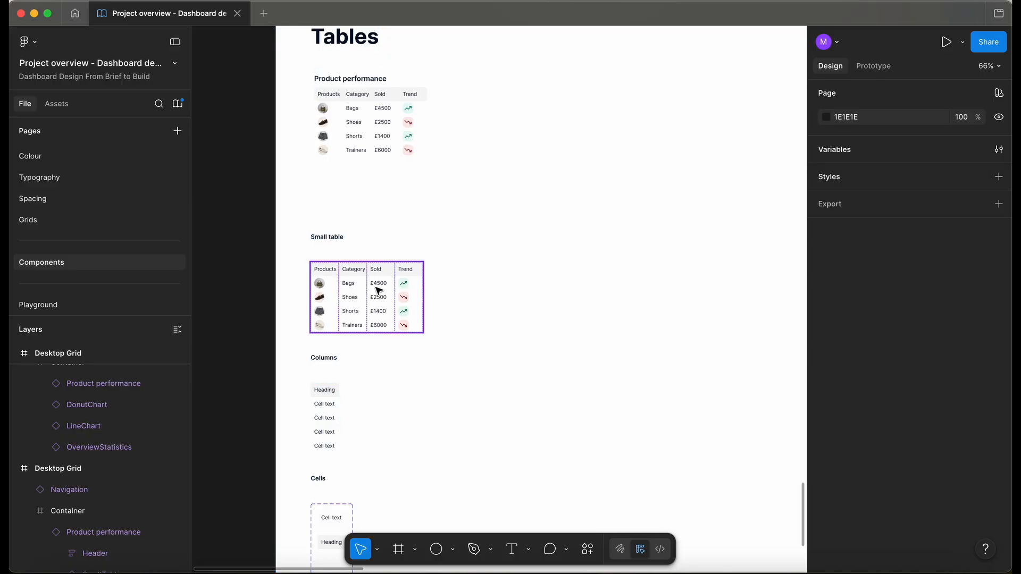
{"action": "scroll", "coordinate": [379, 290], "scroll_direction": "down", "scroll_amount": 2}
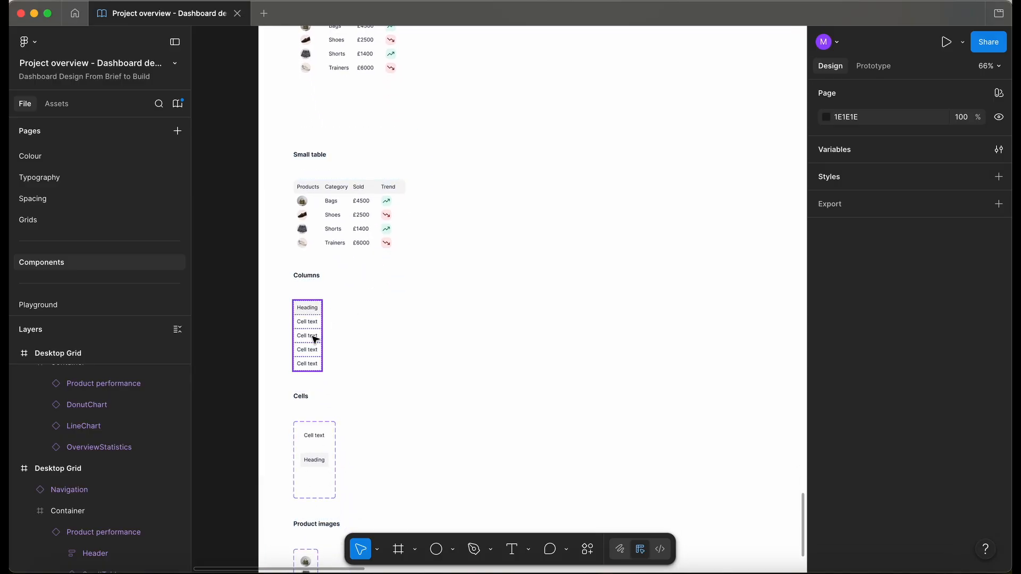
{"action": "scroll", "coordinate": [329, 446], "scroll_direction": "down", "scroll_amount": 3}
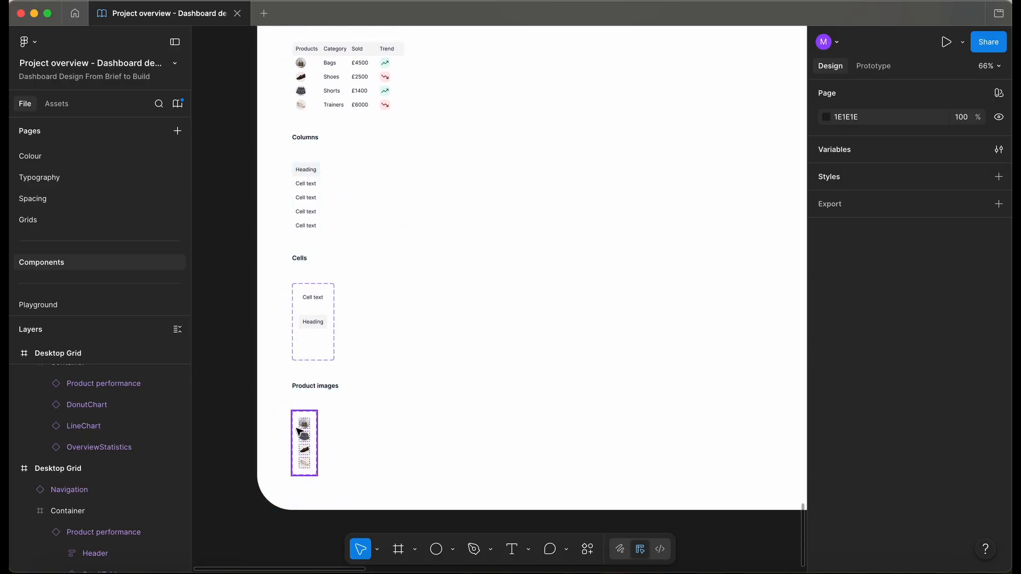
Compare the expanded and collapsed navigation versions of the Desktop Grid beside the Tables sheet
{"action": "scroll", "coordinate": [298, 430], "scroll_direction": "down", "scroll_amount": 4}
{"action": "scroll", "coordinate": [533, 454], "scroll_direction": "right", "scroll_amount": 6}
{"action": "scroll", "coordinate": [533, 453], "scroll_direction": "down", "scroll_amount": 3}
{"action": "scroll", "coordinate": [533, 454], "scroll_direction": "right", "scroll_amount": 1}
{"action": "scroll", "coordinate": [468, 408], "scroll_direction": "up", "scroll_amount": 2}
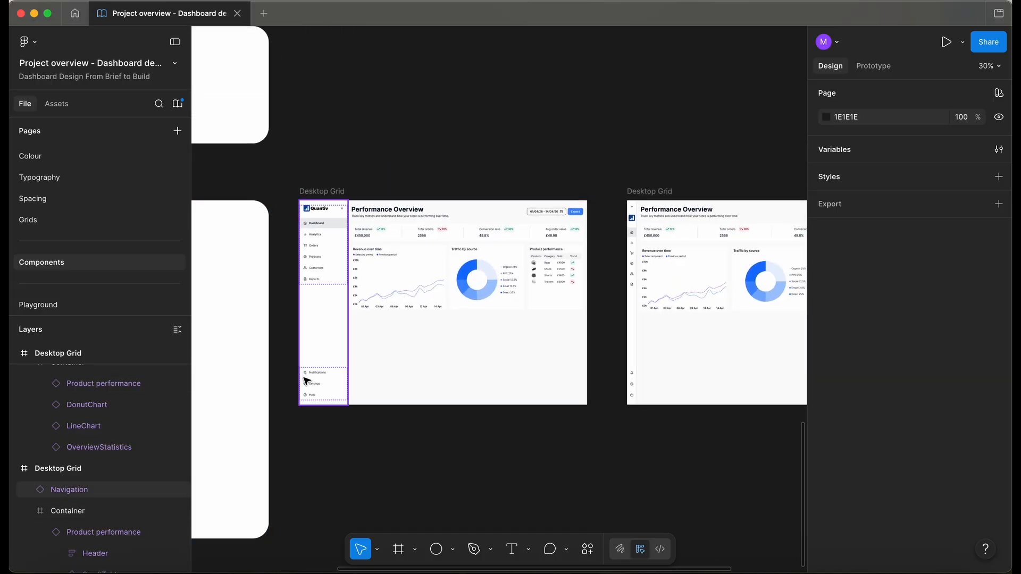
{"action": "scroll", "coordinate": [495, 410], "scroll_direction": "up", "scroll_amount": 5}
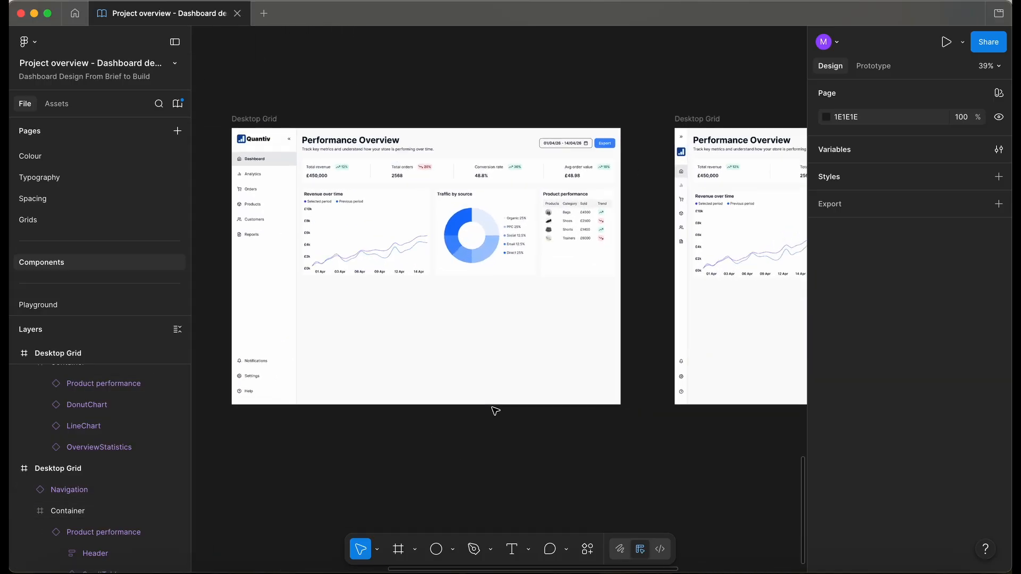
{"action": "scroll", "coordinate": [495, 410], "scroll_direction": "right", "scroll_amount": 10}
{"action": "scroll", "coordinate": [495, 411], "scroll_direction": "left", "scroll_amount": 5}
{"action": "scroll", "coordinate": [494, 410], "scroll_direction": "down", "scroll_amount": 3}
{"action": "scroll", "coordinate": [494, 410], "scroll_direction": "down", "scroll_amount": 5}
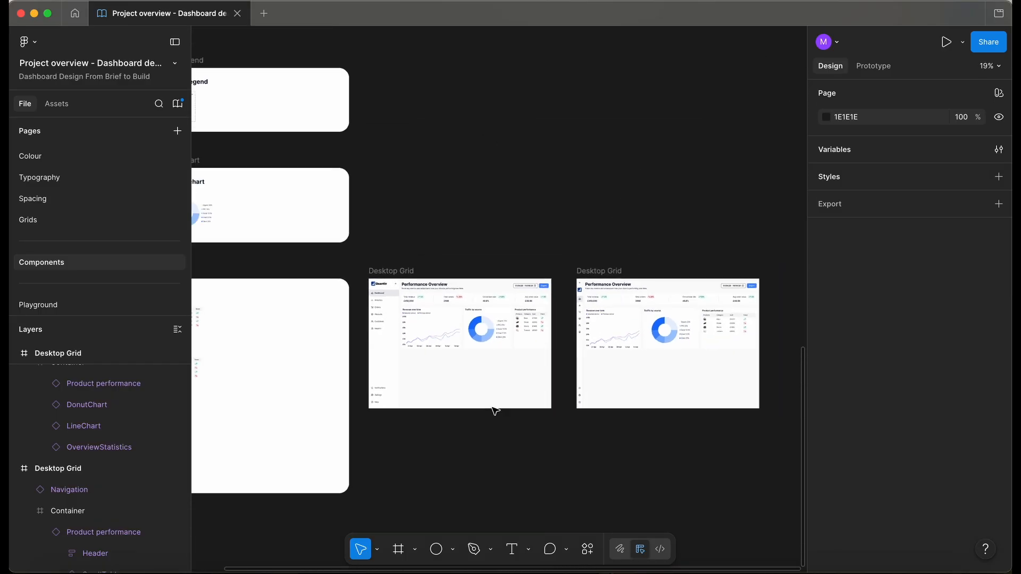
Switch to the Wireframes page to consult the orders table in the low-fidelity dashboard wireframe
{"action": "scroll", "coordinate": [494, 411], "scroll_direction": "down", "scroll_amount": 2}
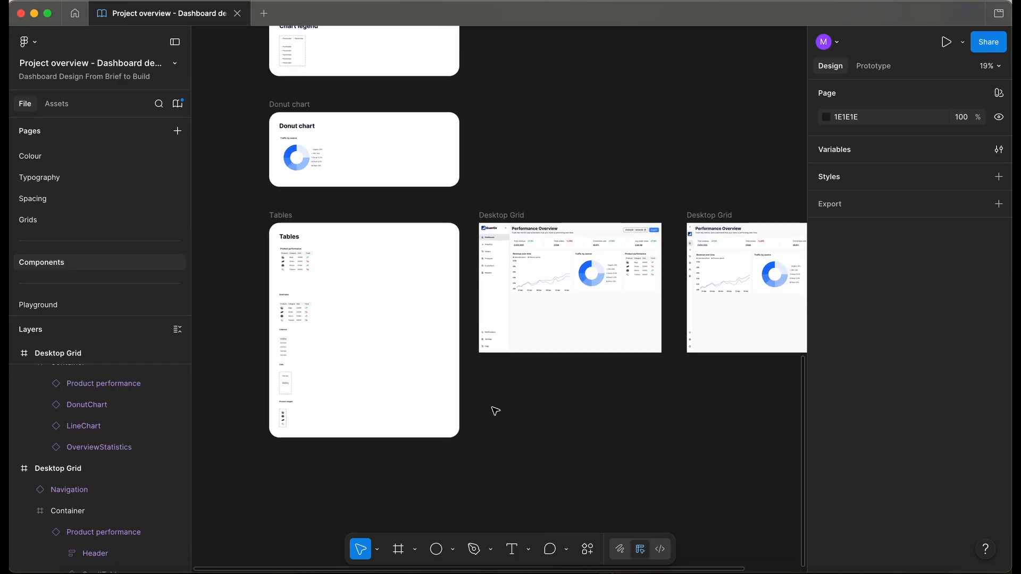
{"action": "scroll", "coordinate": [85, 266], "scroll_direction": "up", "scroll_amount": 5}
{"action": "left_click", "coordinate": [85, 273]}
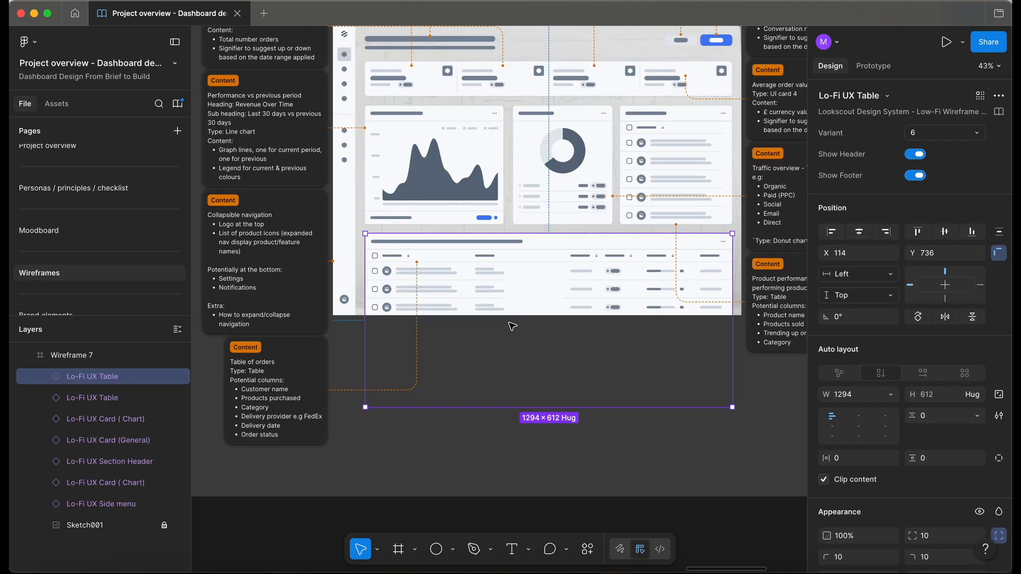